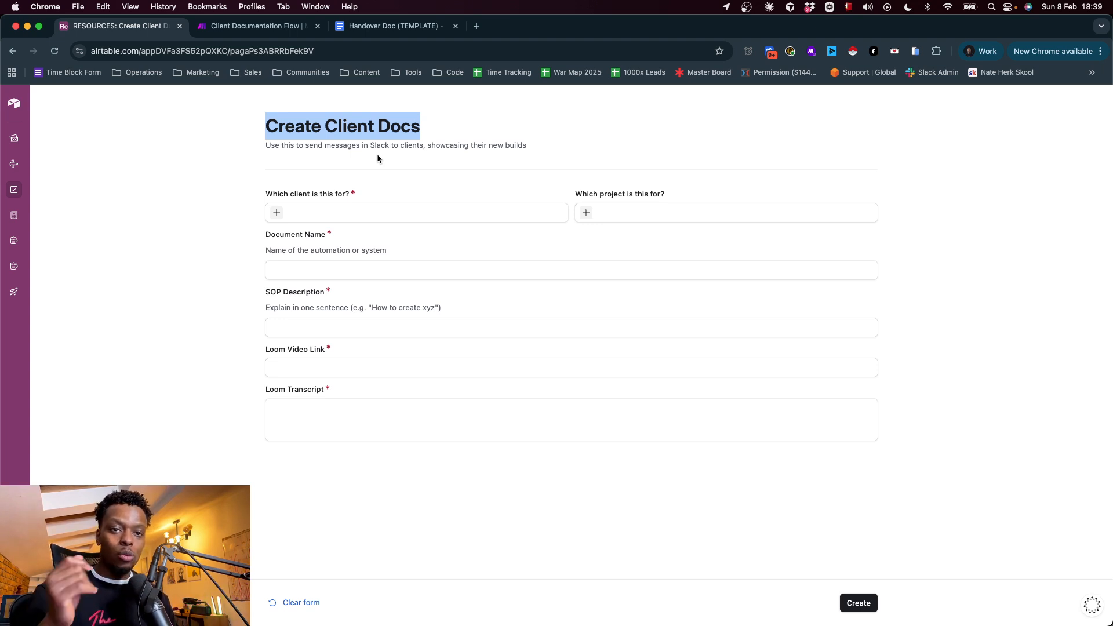
# Review the Create Client Docs form's client, project, document name, SOP description, Loom video link and Loom transcript fields
pyautogui.click(378, 156)
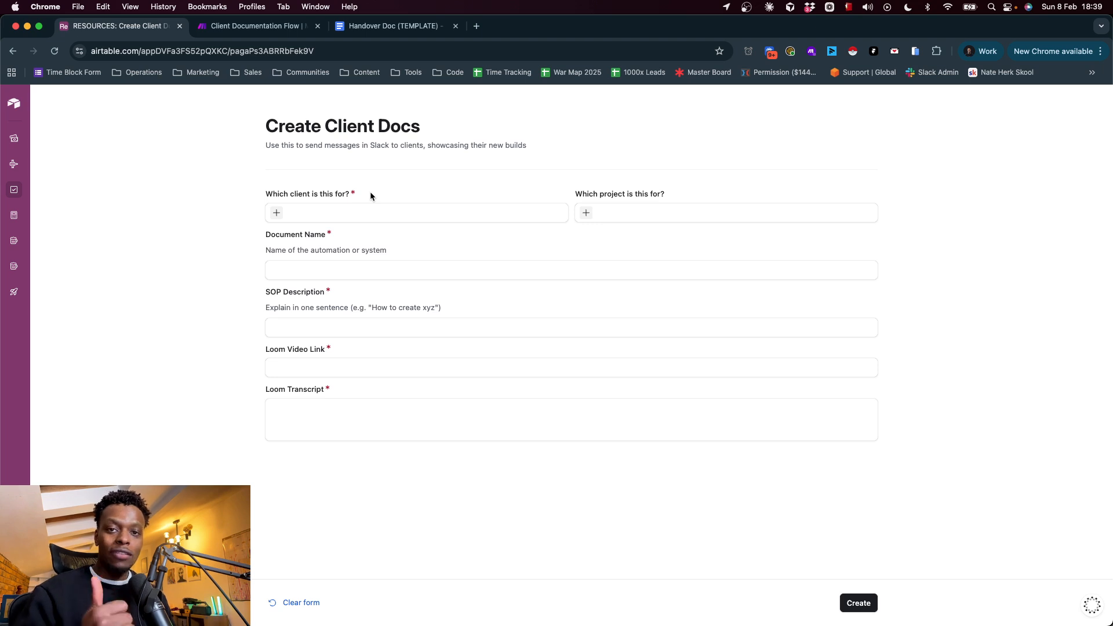
pyautogui.tripleClick(298, 196)
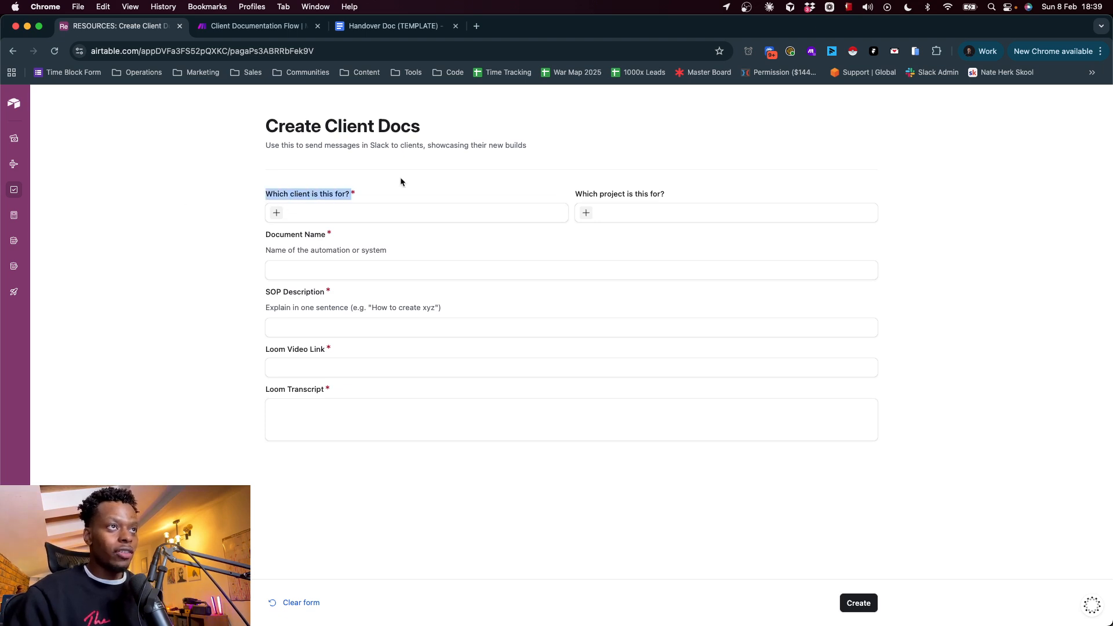
pyautogui.click(606, 194)
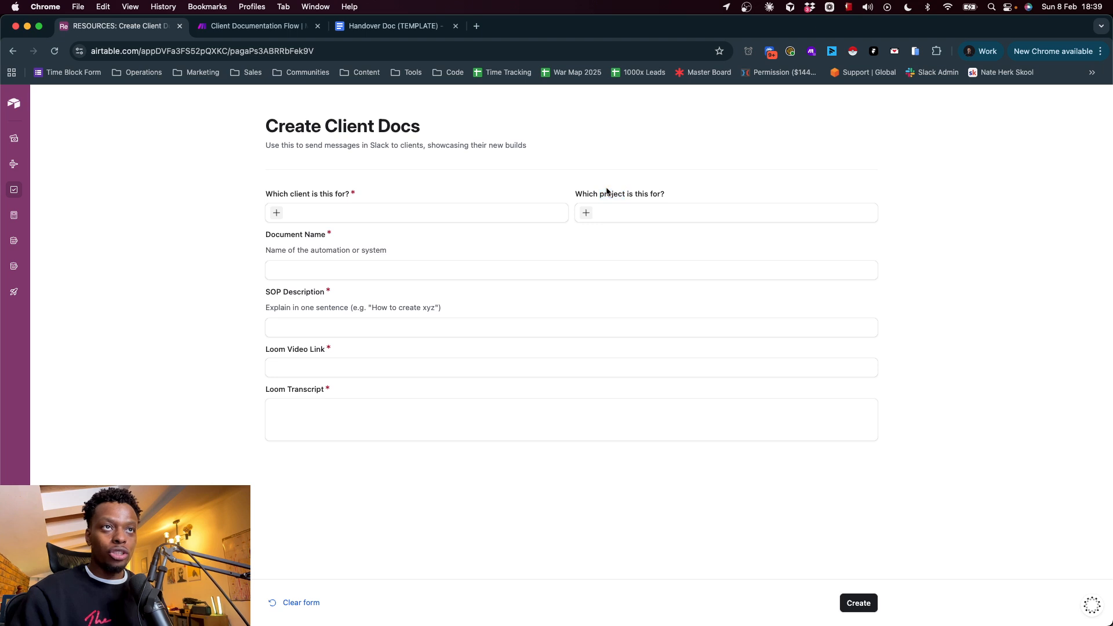
pyautogui.tripleClick(606, 194)
pyautogui.click(328, 259)
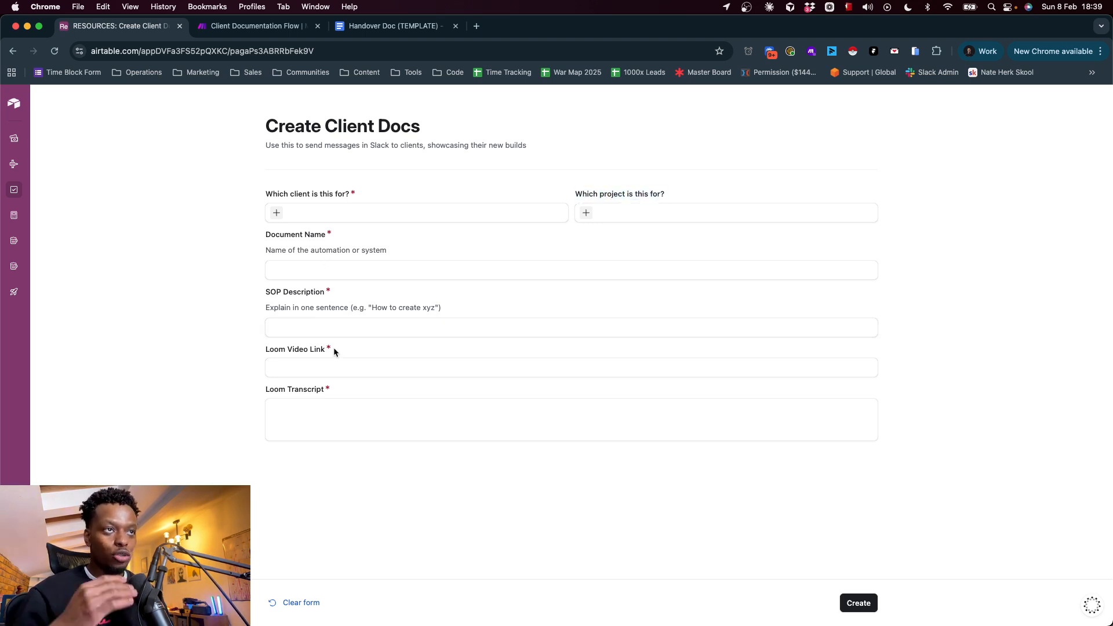
pyautogui.click(322, 367)
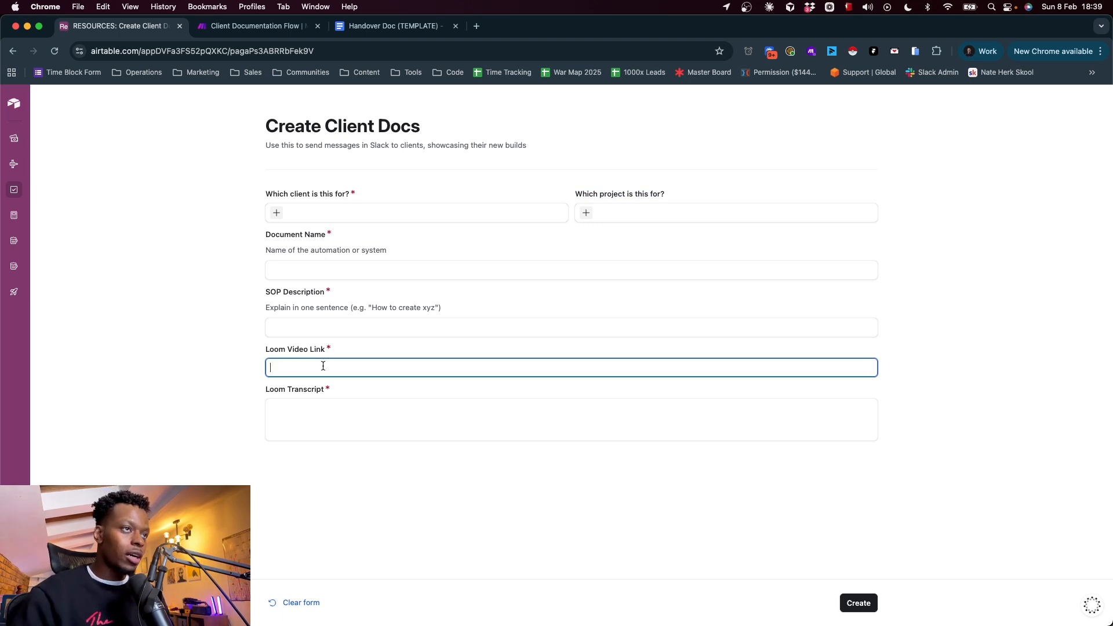
pyautogui.click(351, 418)
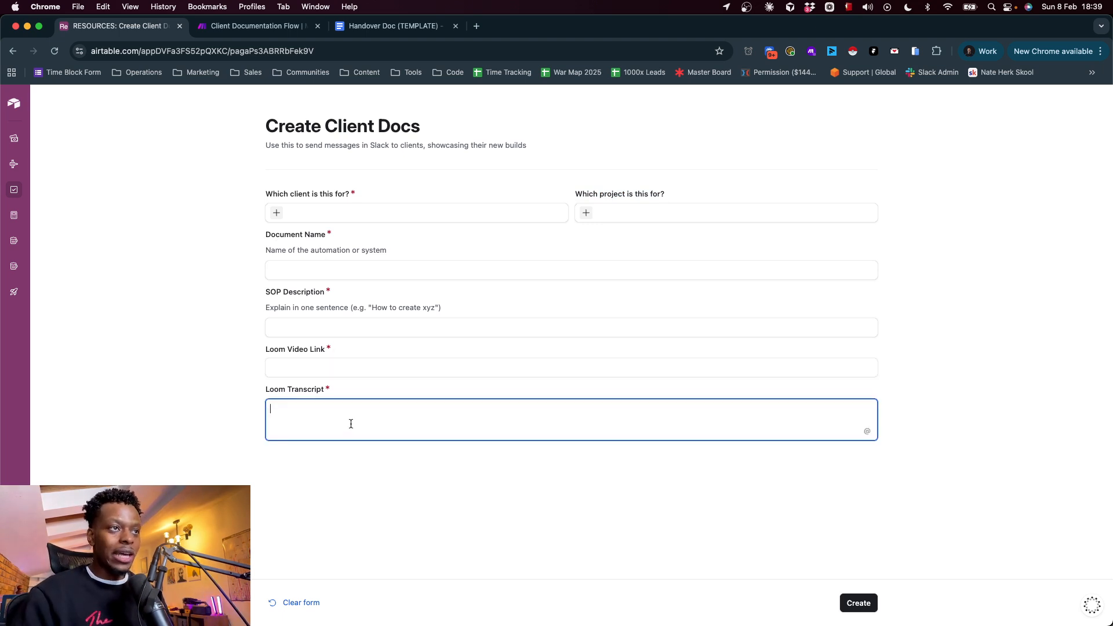
pyautogui.click(318, 367)
pyautogui.click(320, 401)
pyautogui.click(316, 371)
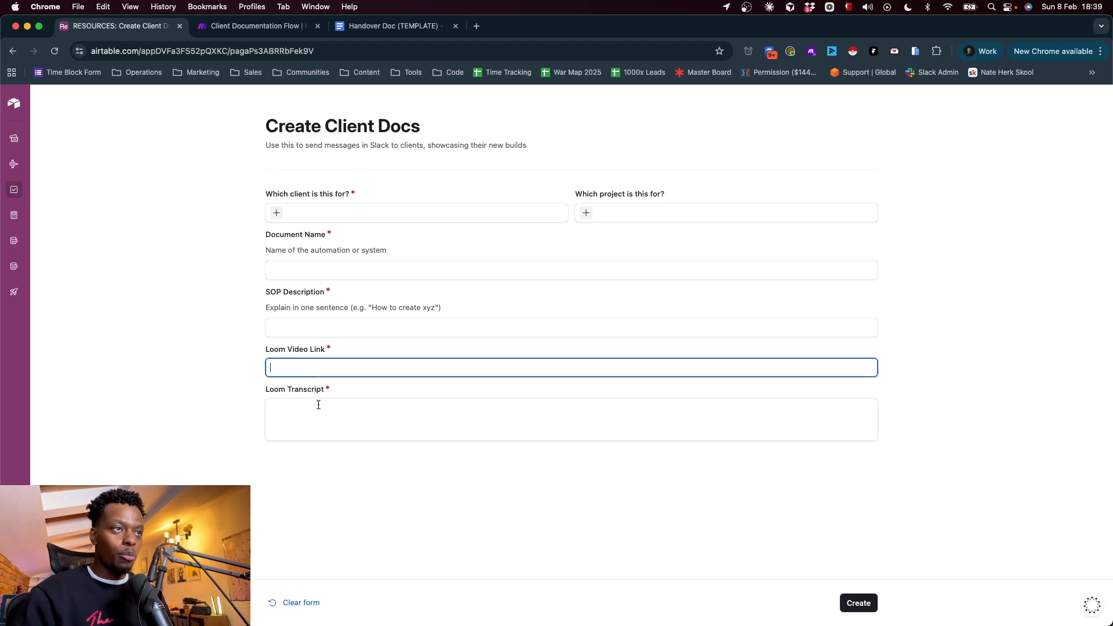
pyautogui.click(319, 405)
pyautogui.click(328, 326)
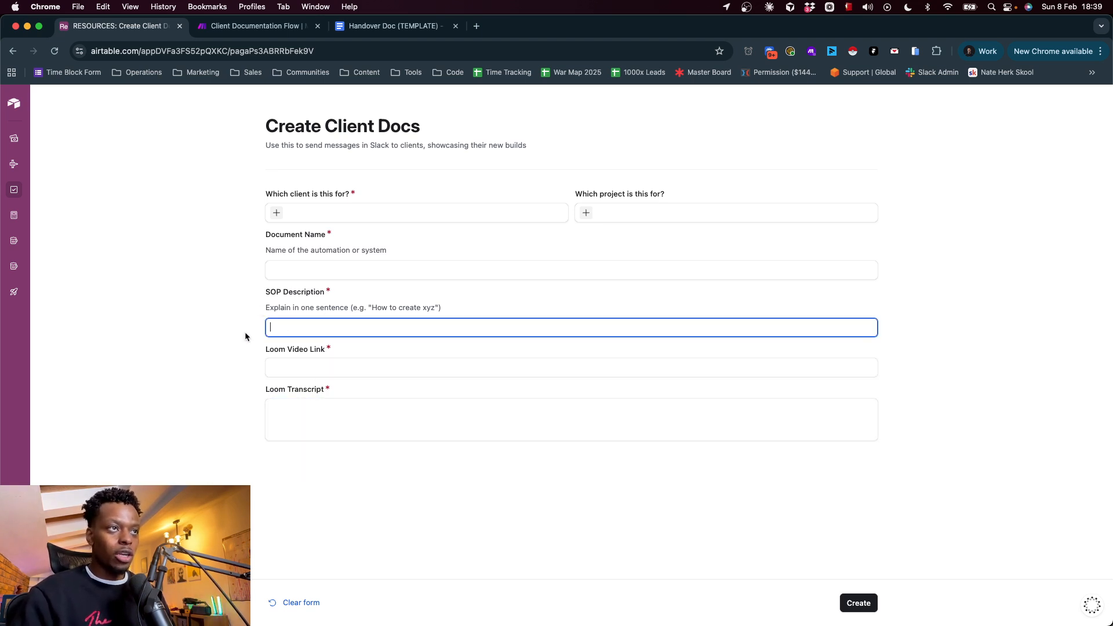
pyautogui.click(319, 404)
pyautogui.click(310, 372)
pyautogui.click(338, 267)
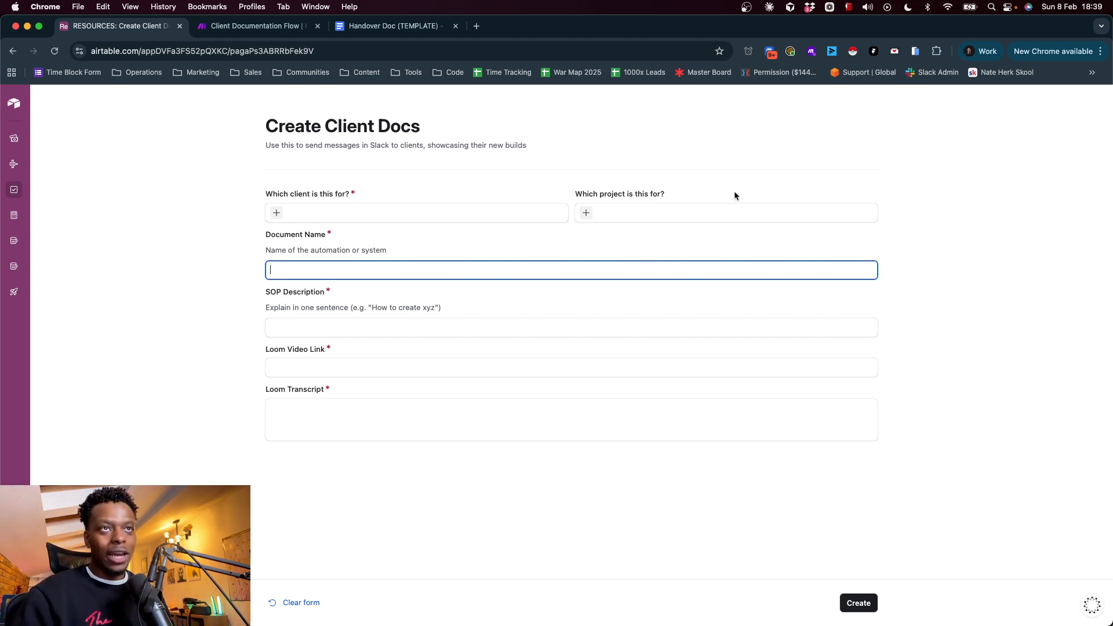
# Switch to the Client Documentation Flow scenario in Make and inspect its starting Catch Hook module
pyautogui.click(267, 26)
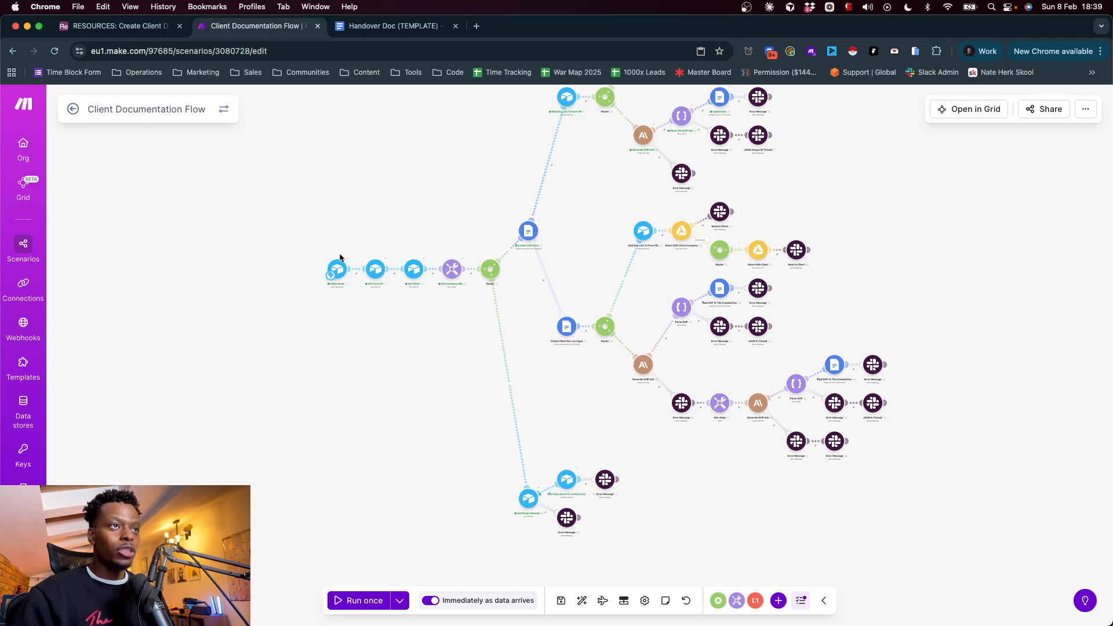
pyautogui.scroll(10, 356, 241)
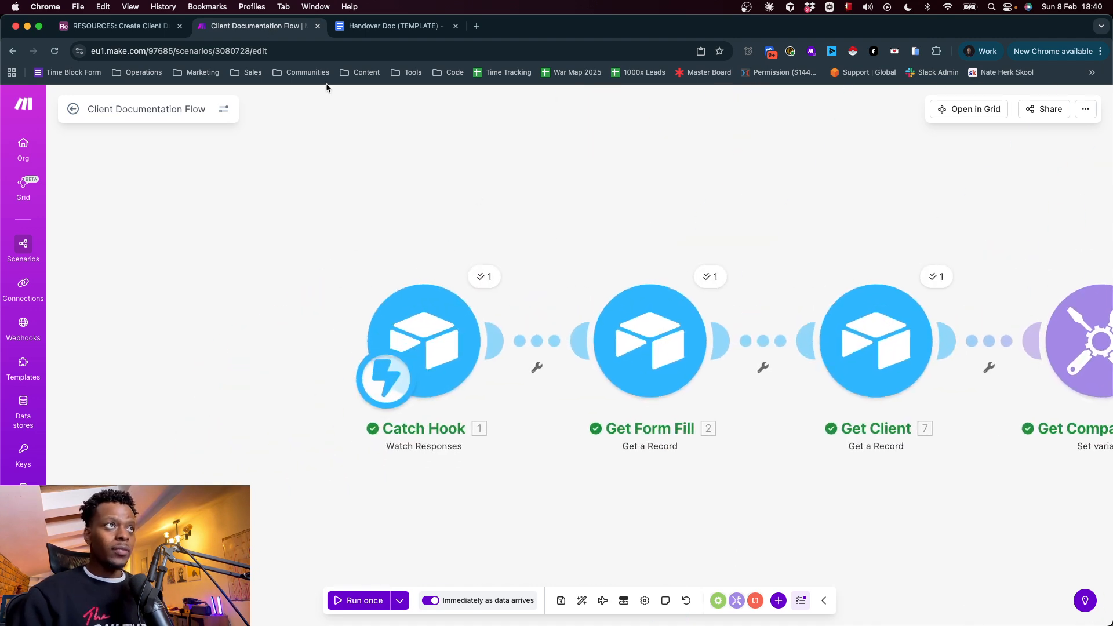
# Return to Airtable and open the "Create Client Docs" Flow among the Icarus Growth Fulfilment base's automations
pyautogui.click(125, 29)
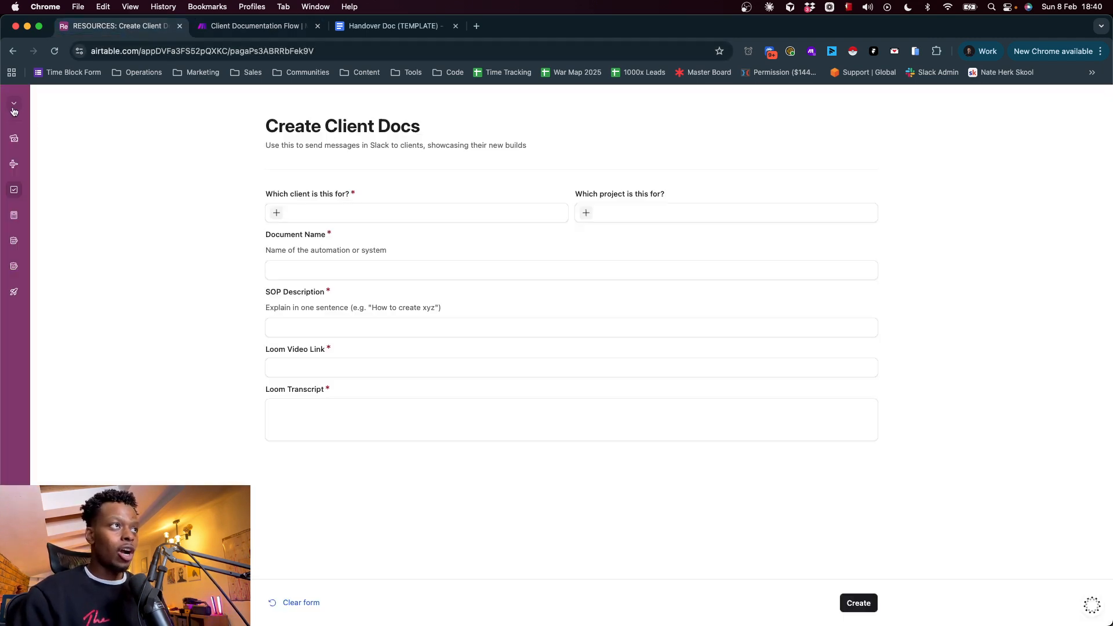
pyautogui.click(14, 109)
pyautogui.click(75, 155)
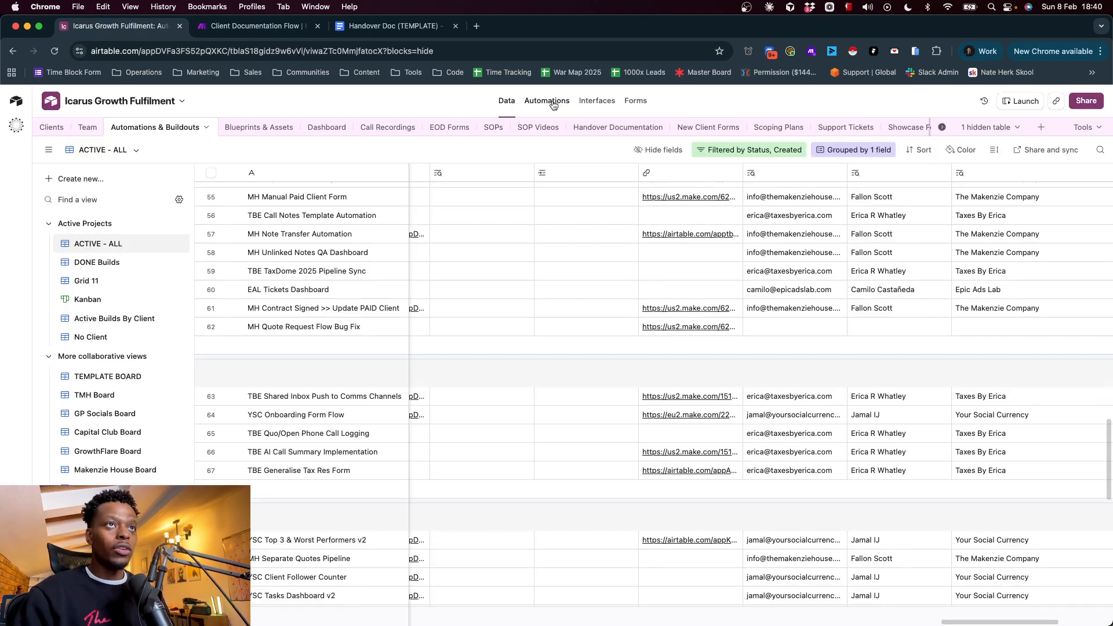
pyautogui.click(548, 101)
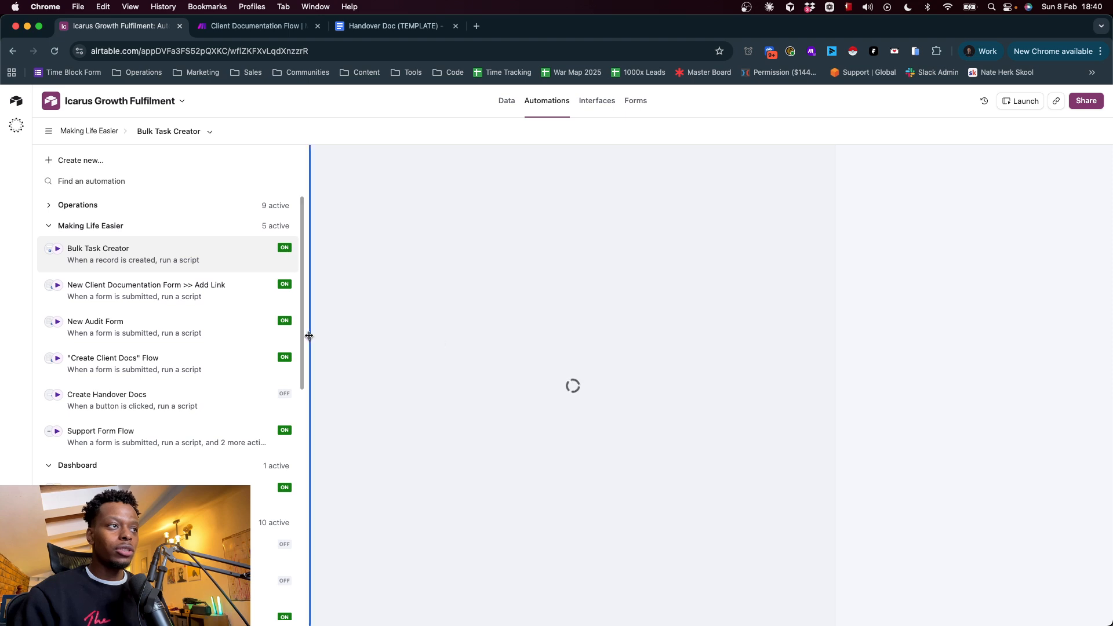
pyautogui.click(199, 370)
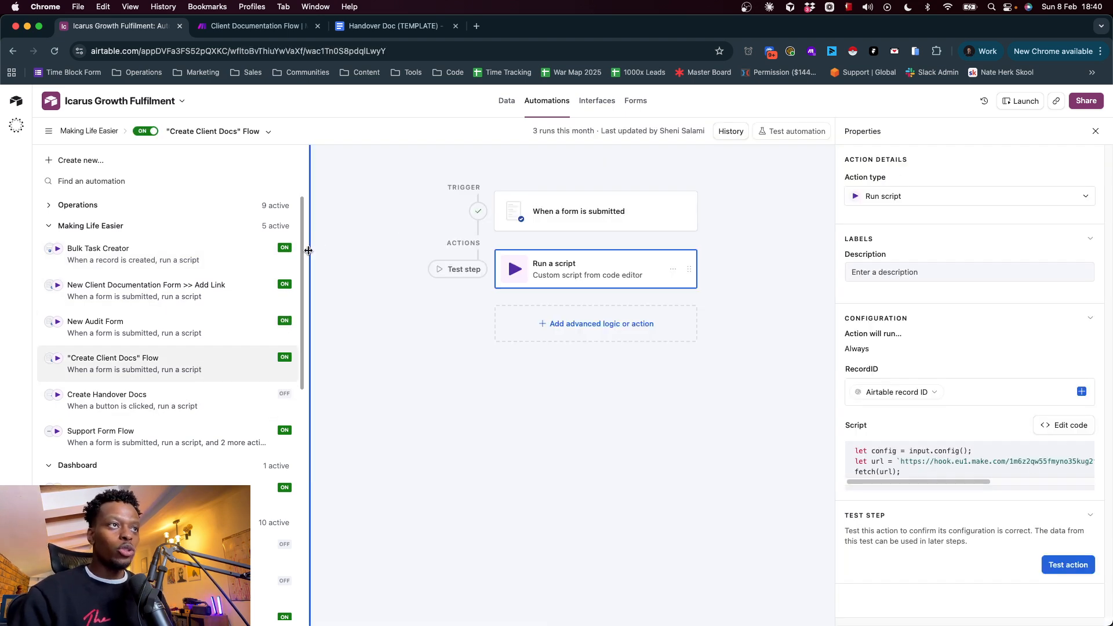
pyautogui.moveTo(308, 251); pyautogui.dragTo(267, 253)
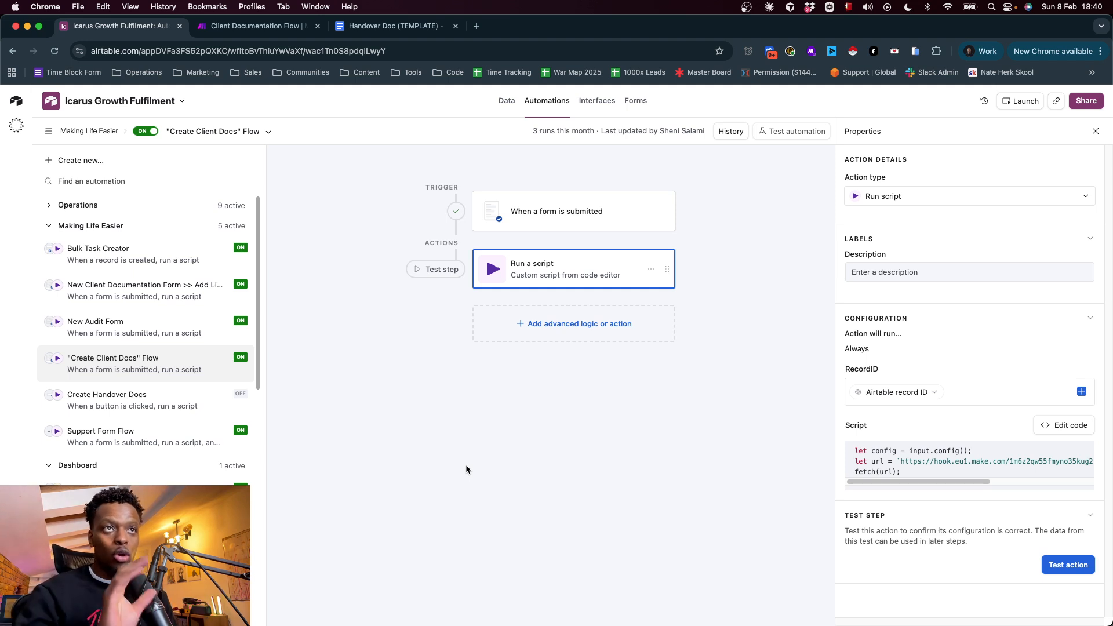
# Inspect the form-submission trigger's configuration and the available trigger types
pyautogui.click(574, 211)
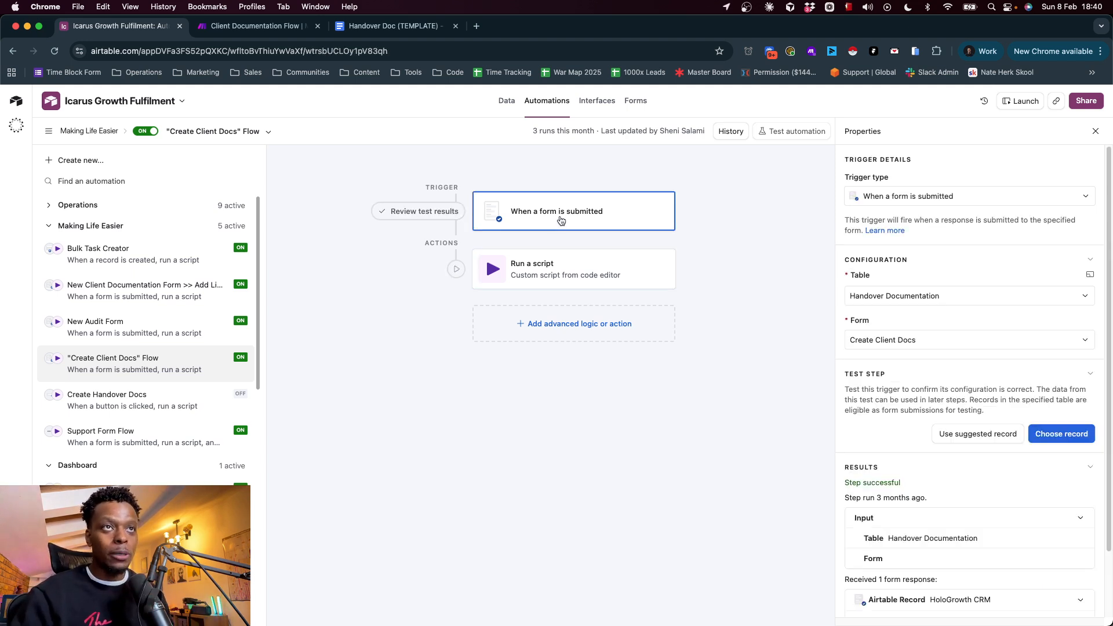
pyautogui.click(924, 197)
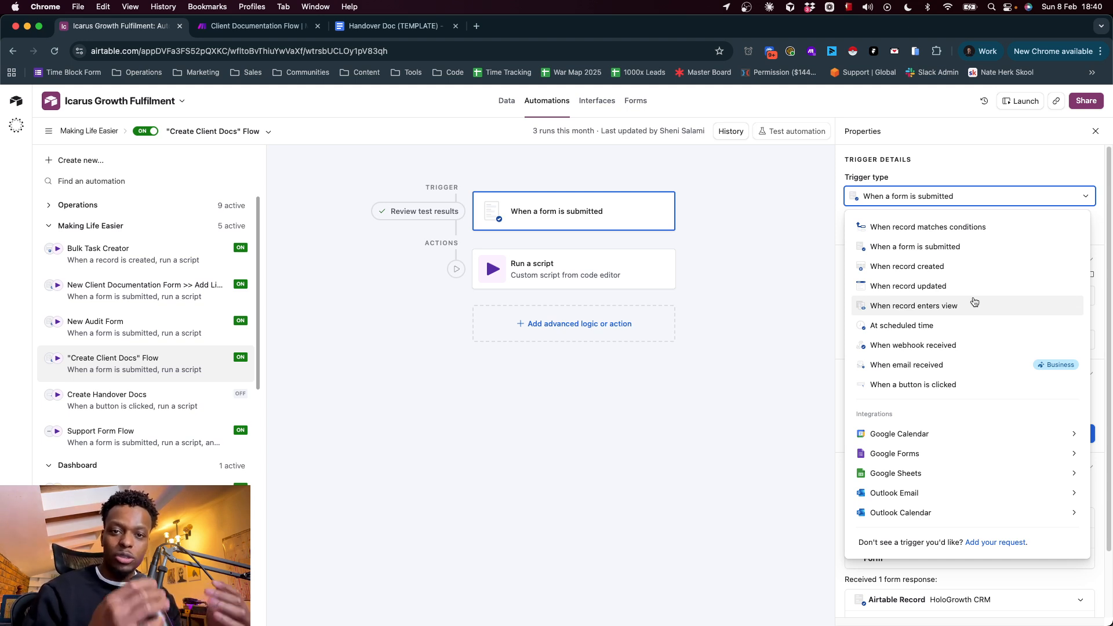
pyautogui.click(947, 150)
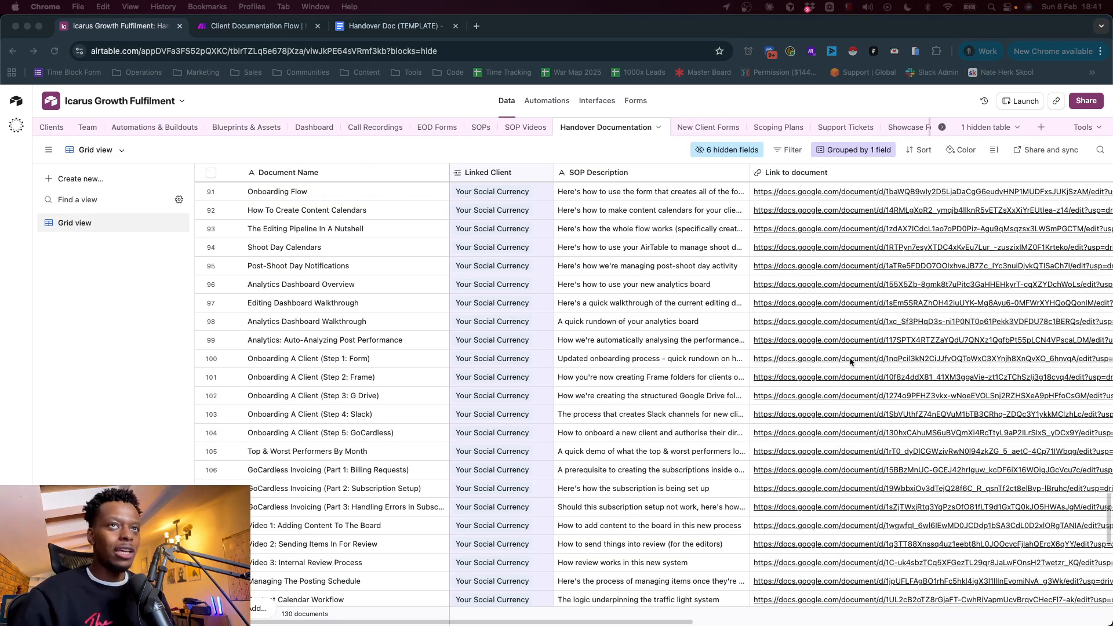
# Examine the Handover Documentation table's fields, from linked client to the Open Doc and Open Loom buttons, and the available field types
pyautogui.hscroll(5, 659, 342)
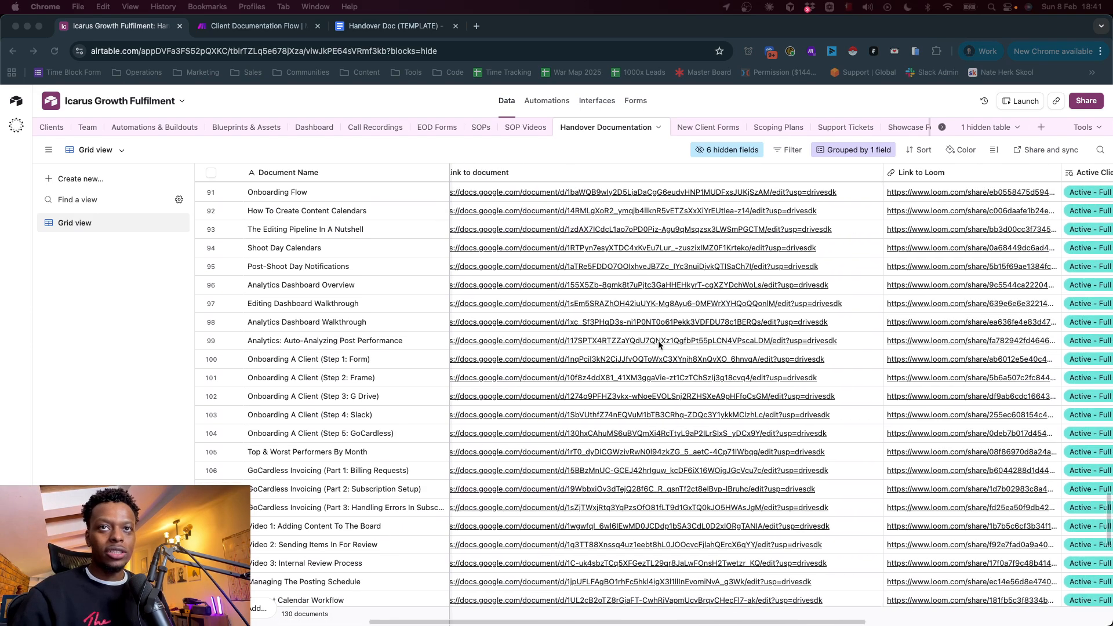
pyautogui.hscroll(5, 658, 344)
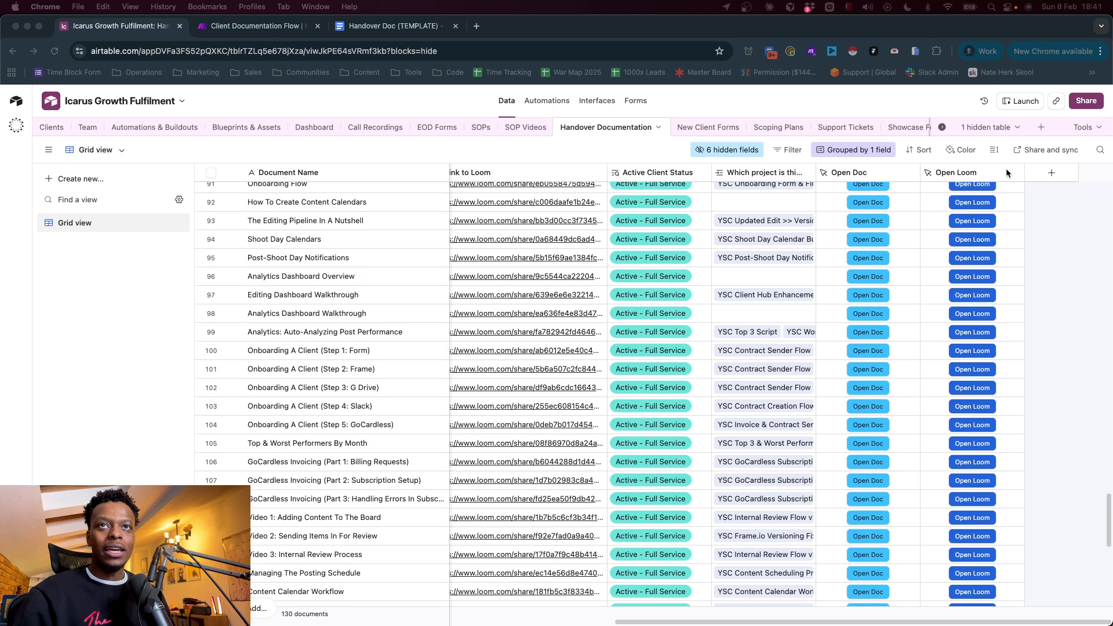
pyautogui.click(1051, 172)
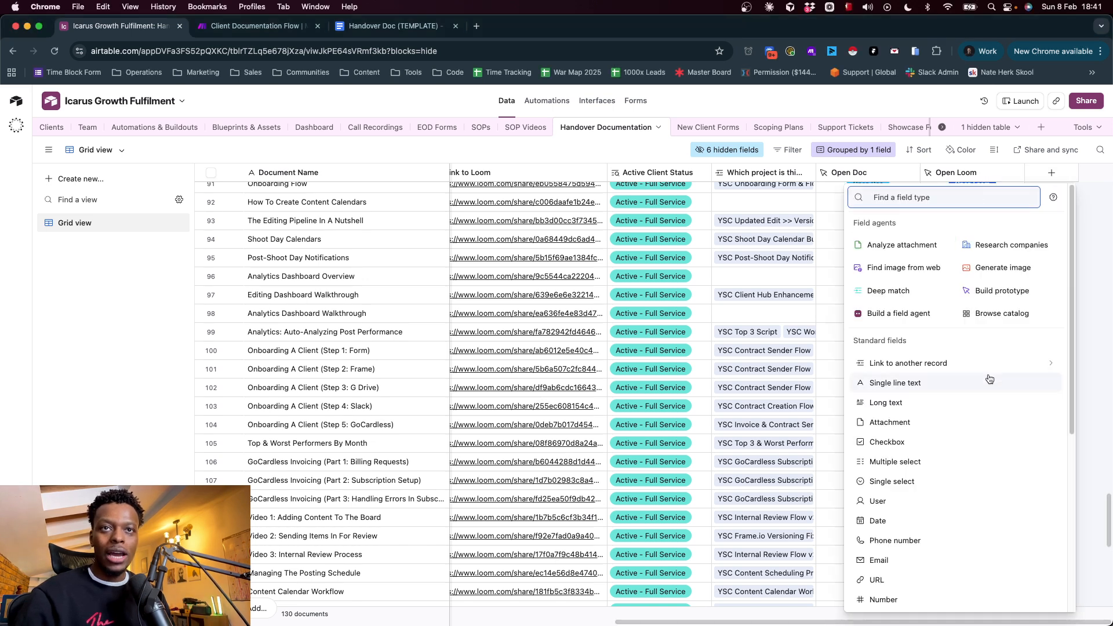
pyautogui.press('Escape')
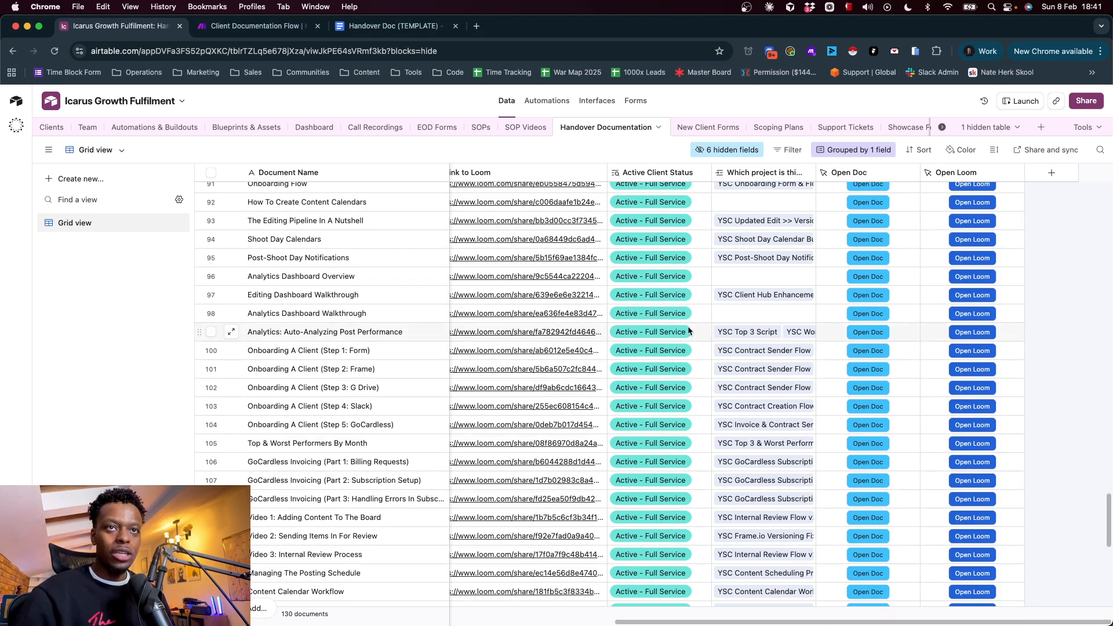
pyautogui.hscroll(-3, 689, 330)
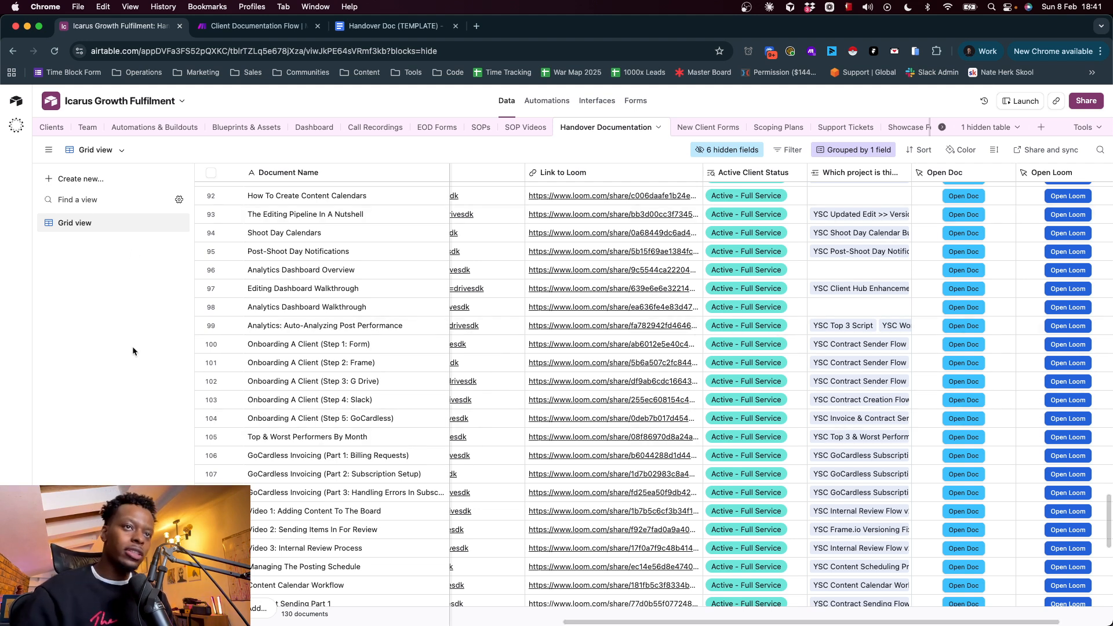
pyautogui.hscroll(-5, 454, 399)
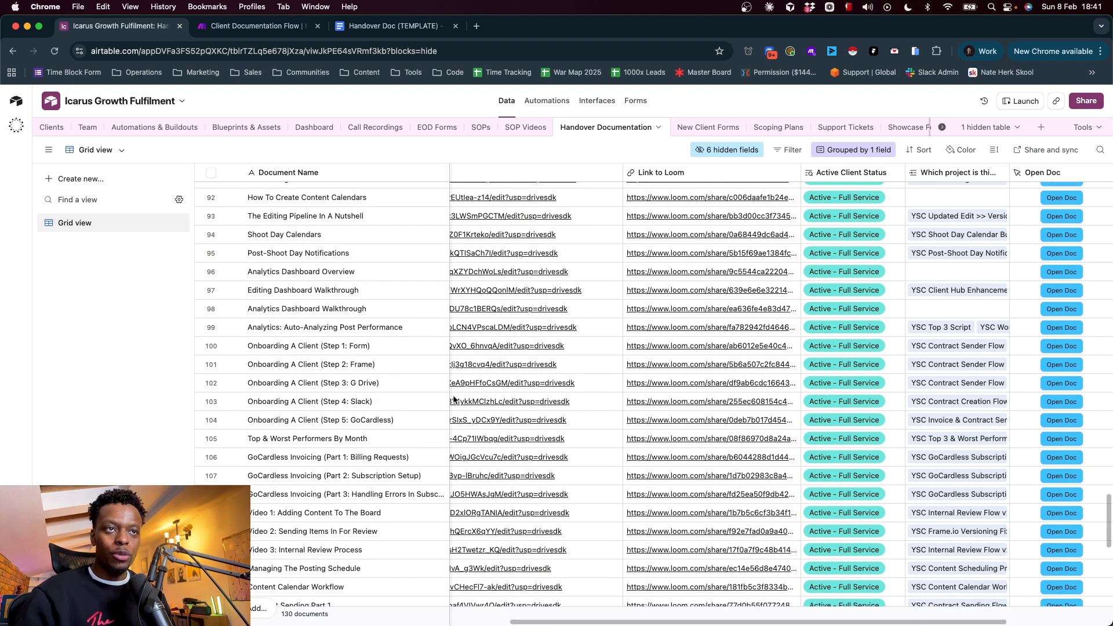
pyautogui.hscroll(-8, 532, 386)
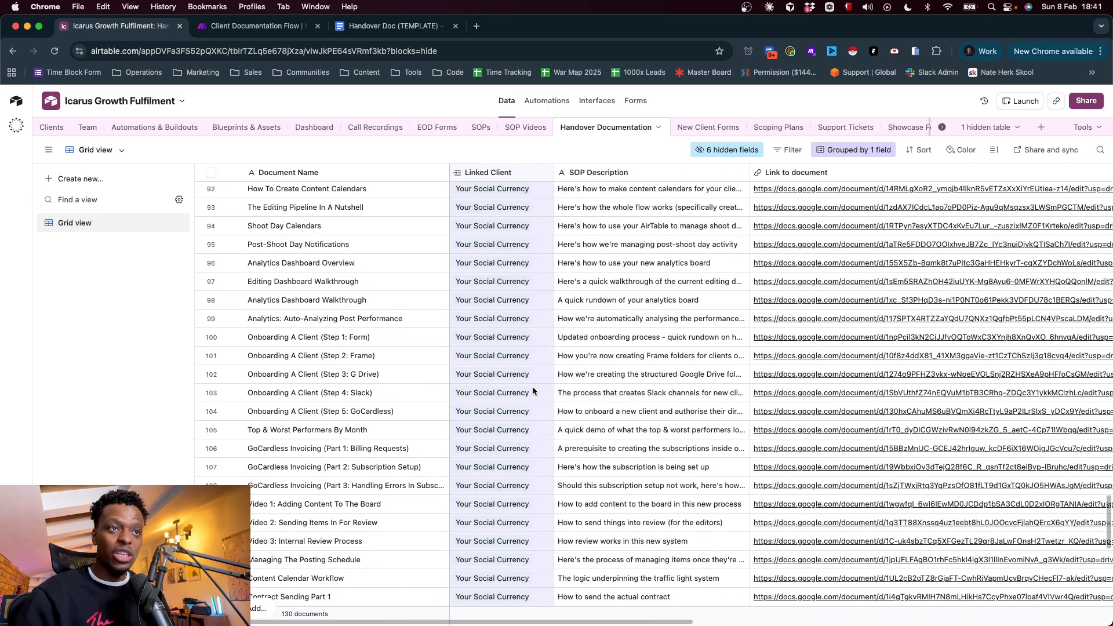
pyautogui.hscroll(10, 745, 381)
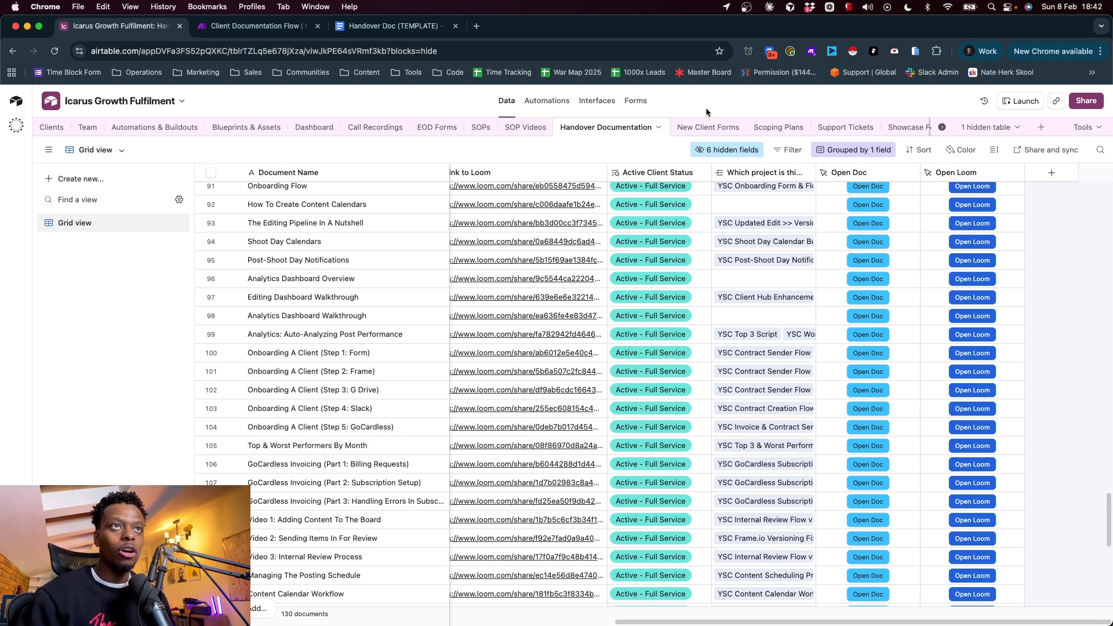
# Open the code of the Create Client Docs automation's script action and select the whole webhook script
pyautogui.click(545, 101)
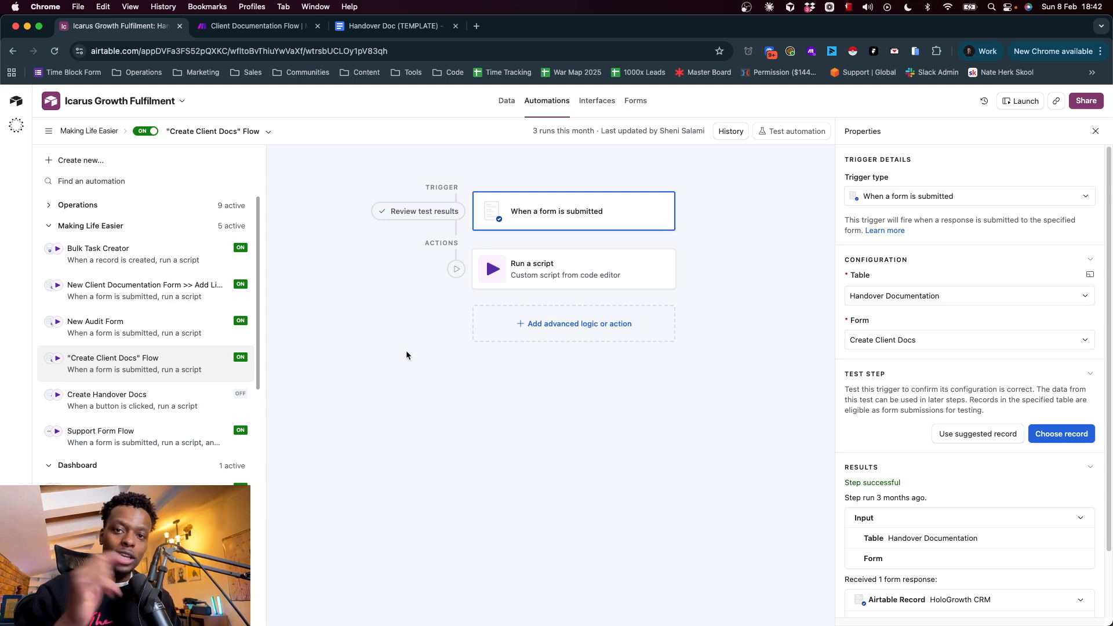
pyautogui.click(514, 273)
pyautogui.click(1078, 429)
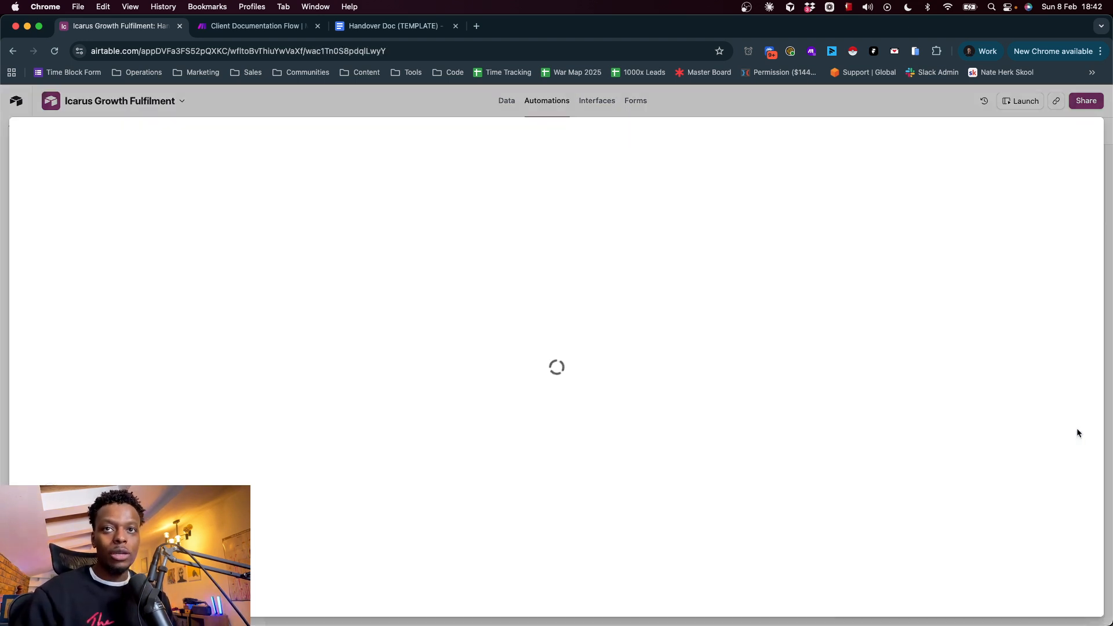
pyautogui.moveTo(397, 210); pyautogui.dragTo(228, 133)
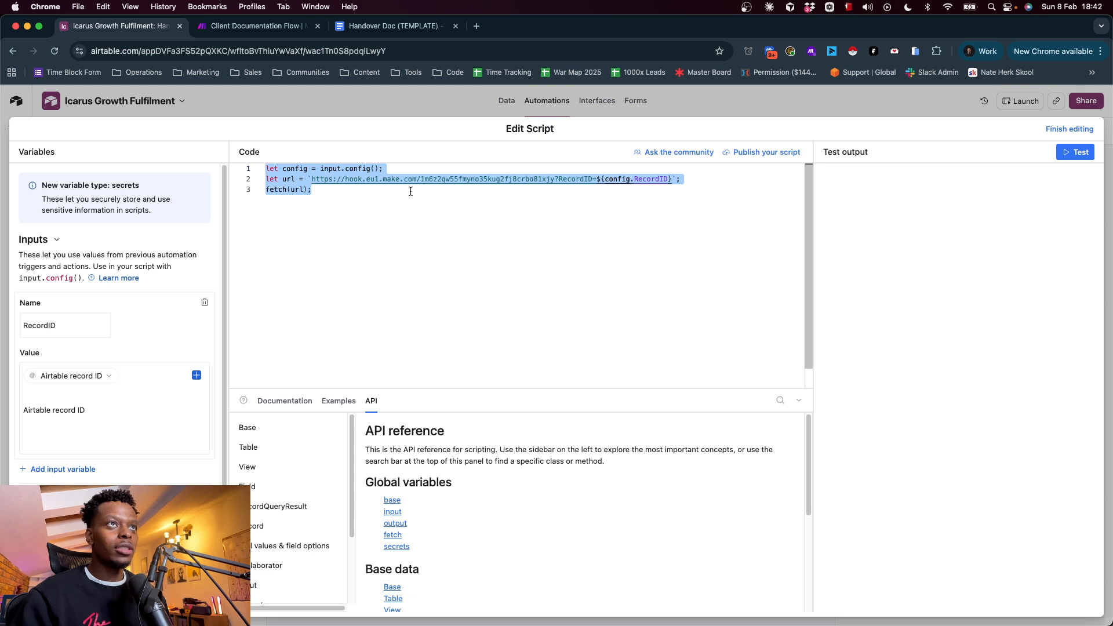
# Search Google in a new browser tab for "airtable make webhook url" and look through the video results
pyautogui.click(477, 27)
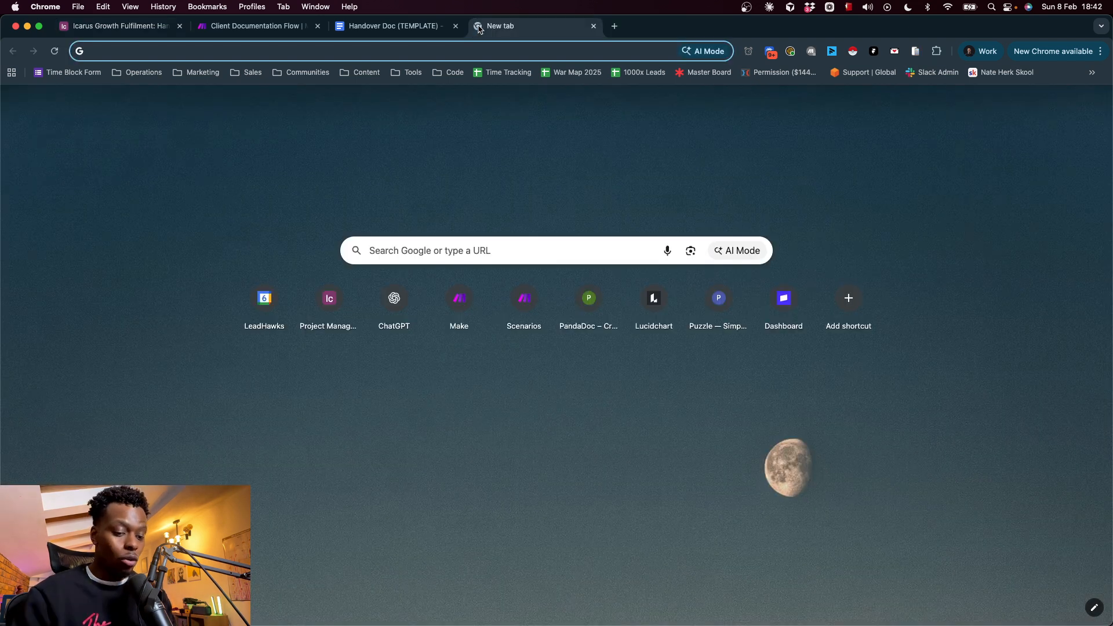
pyautogui.write('airtable ')
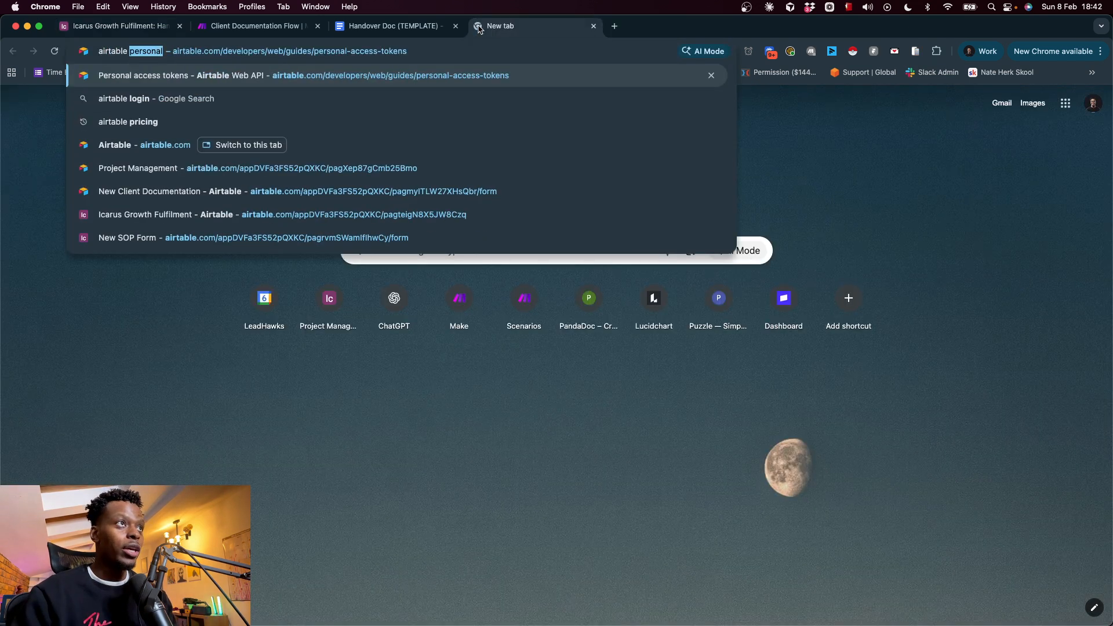
pyautogui.write('make webhook url')
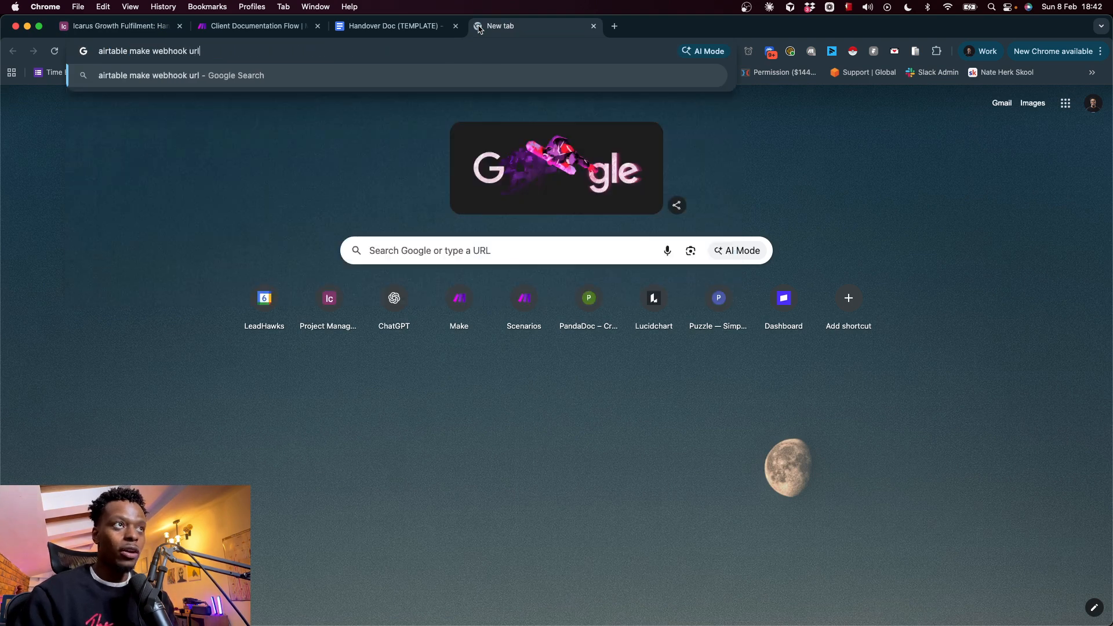
pyautogui.press('Return')
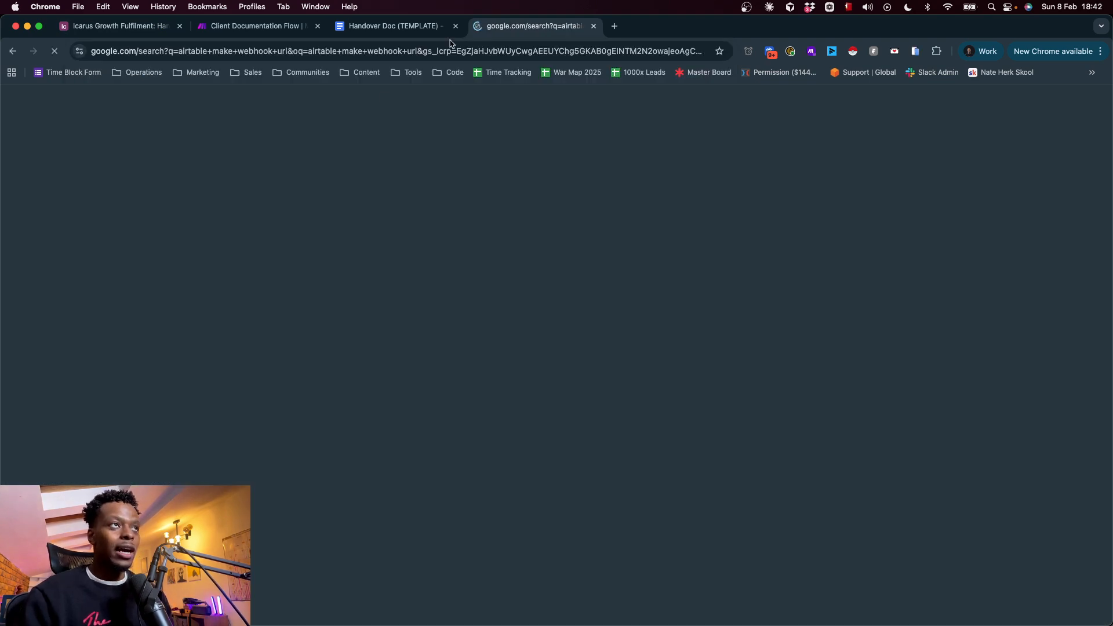
pyautogui.scroll(-3, 329, 391)
pyautogui.scroll(-15, 328, 392)
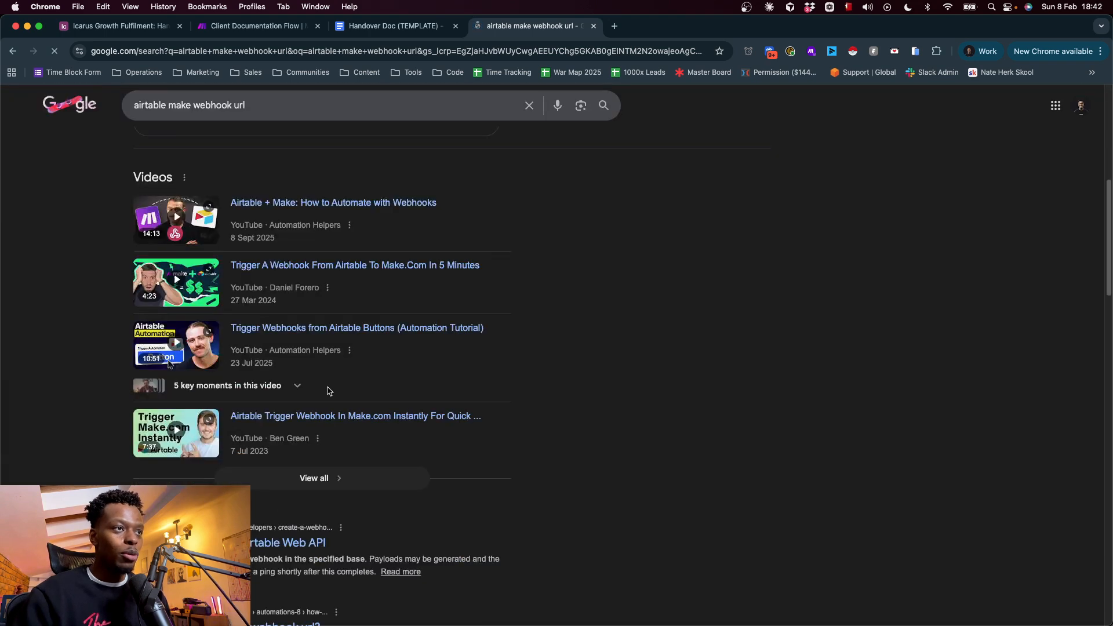
# Open the Airtable Community topic "How to send data to a webhook url?" from the search results and look through its replies
pyautogui.scroll(5, 328, 387)
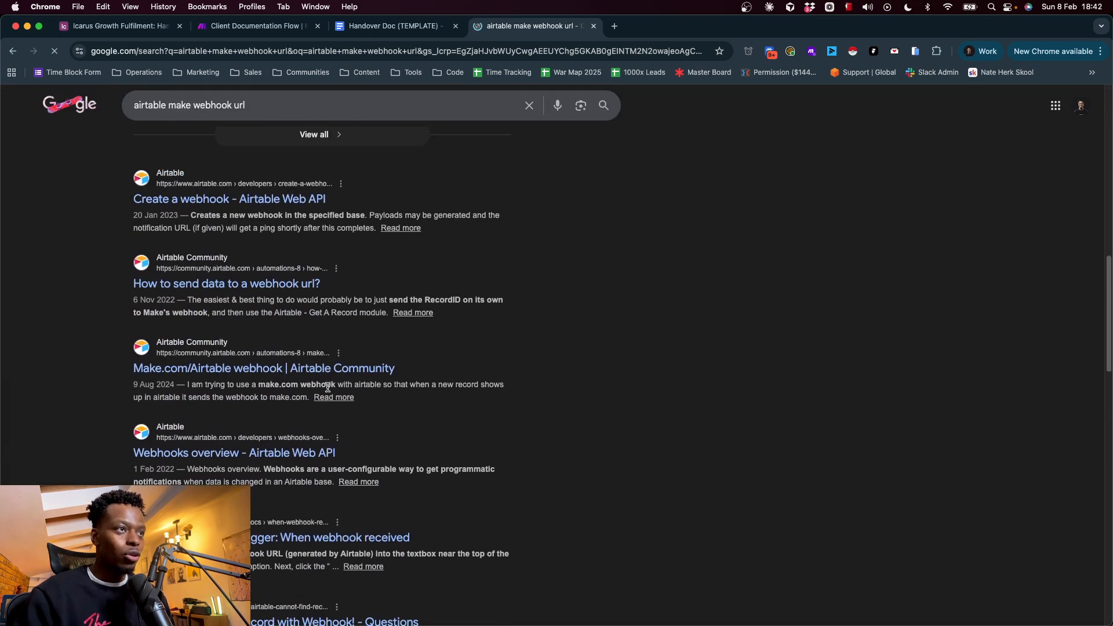
pyautogui.click(152, 286)
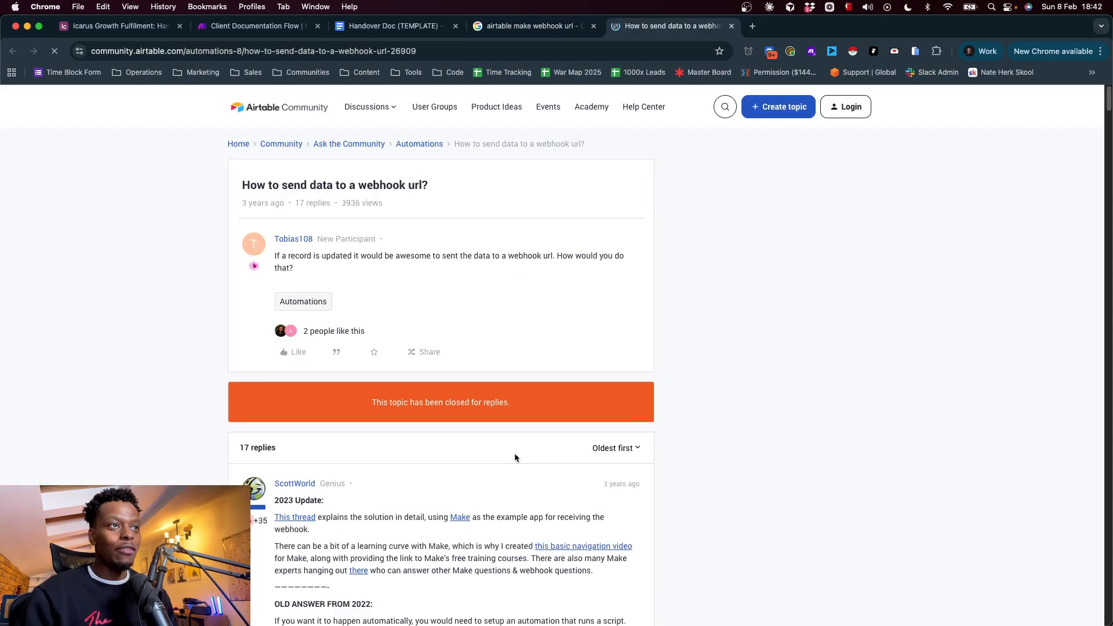
pyautogui.scroll(-13, 515, 455)
pyautogui.scroll(-15, 515, 457)
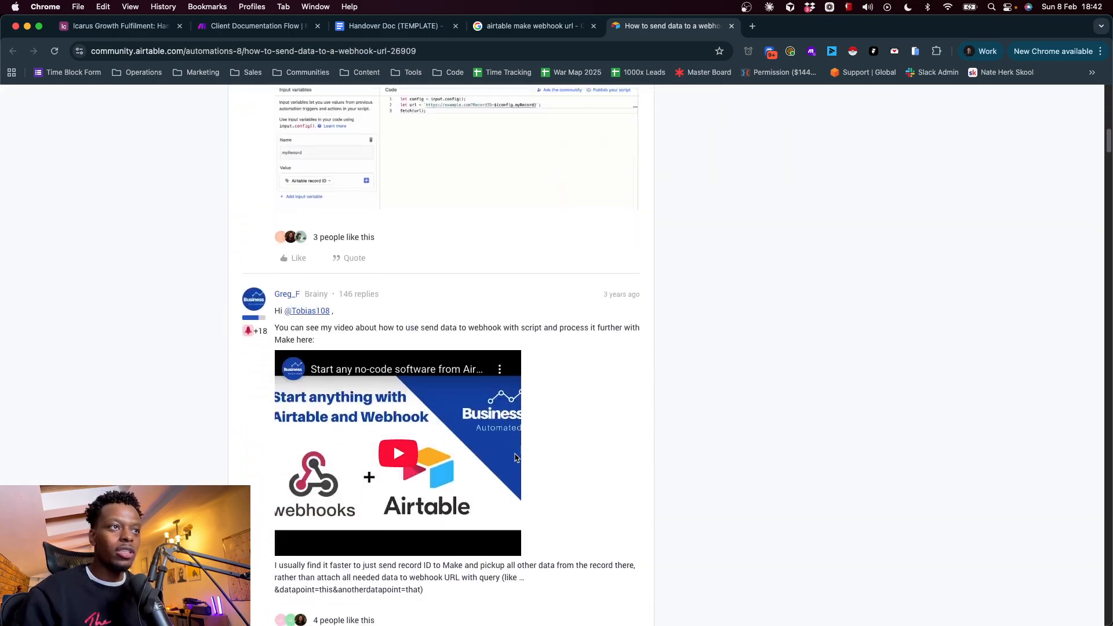
pyautogui.scroll(7, 514, 454)
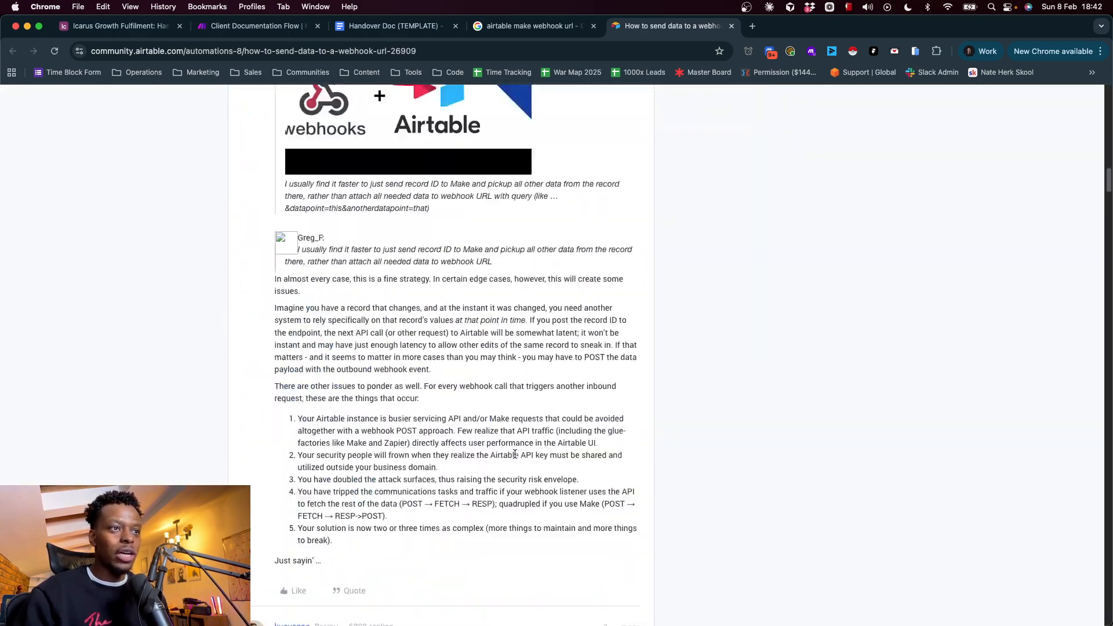
pyautogui.scroll(-11, 514, 454)
pyautogui.scroll(1, 516, 458)
pyautogui.scroll(-2, 515, 458)
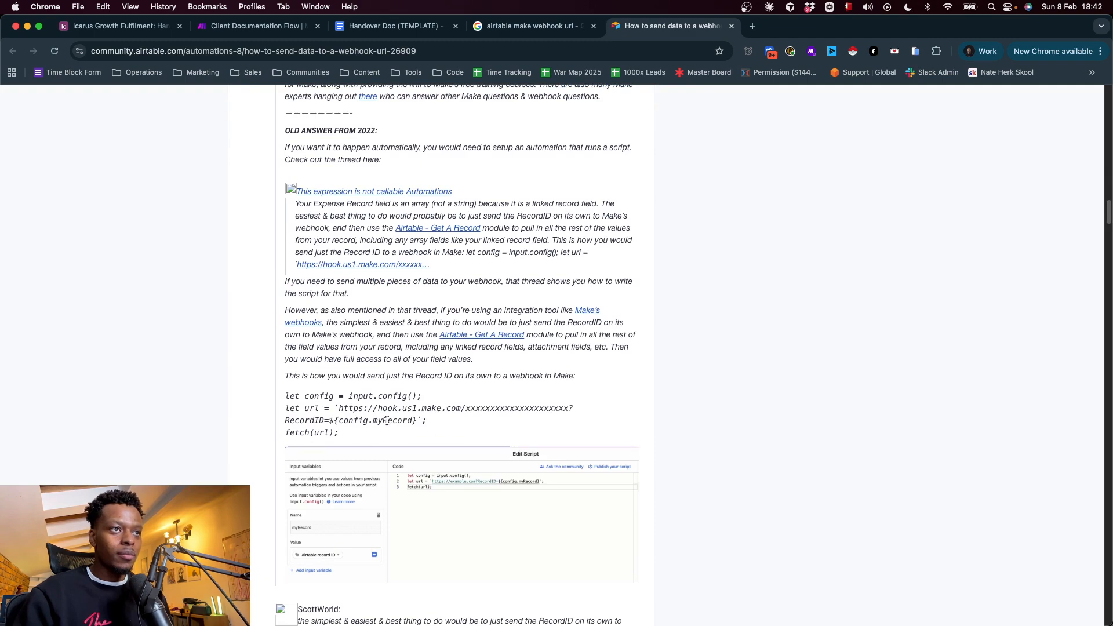
# Find the original reply's sample script for sending just the Record ID to a Make webhook and select all its code
pyautogui.moveTo(342, 430); pyautogui.dragTo(282, 392)
pyautogui.scroll(10, 532, 417)
pyautogui.scroll(15, 532, 416)
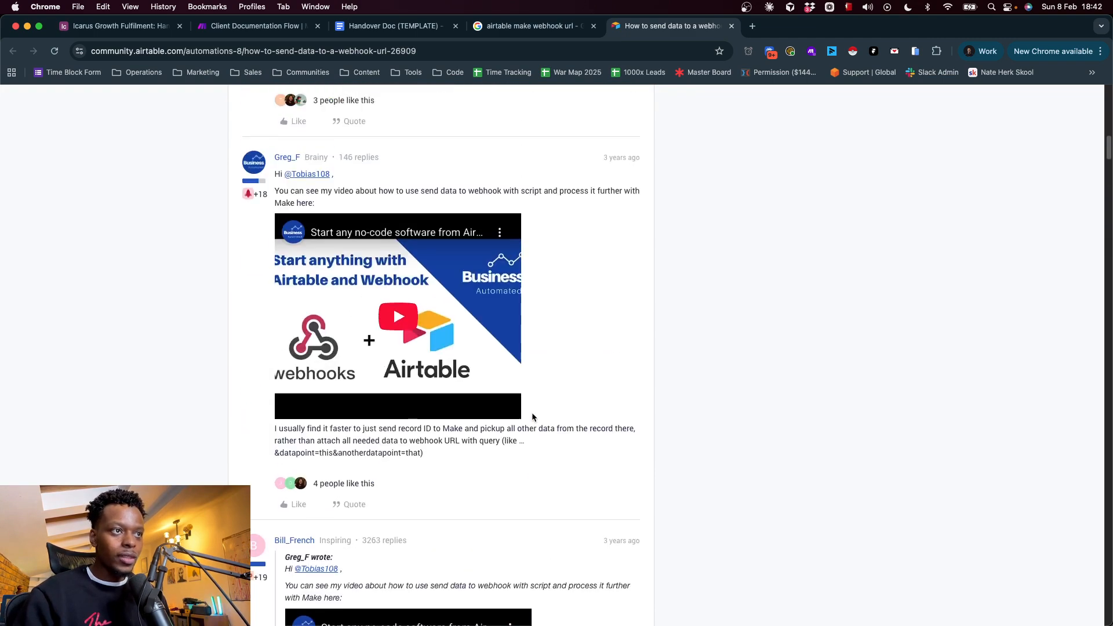
pyautogui.scroll(-20, 531, 413)
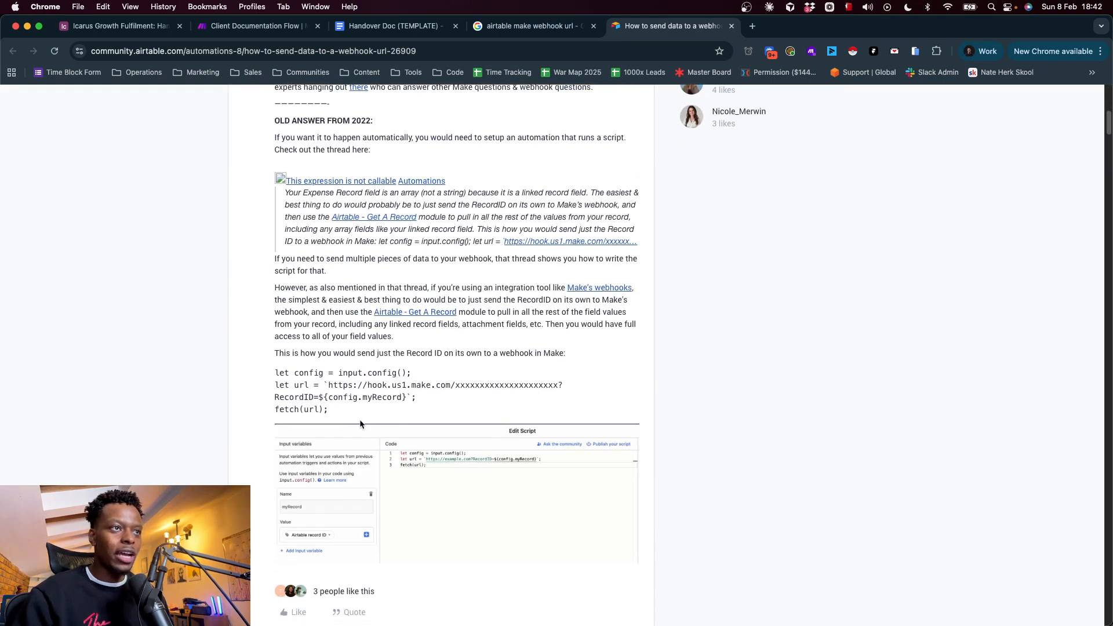
pyautogui.moveTo(360, 425); pyautogui.dragTo(256, 369)
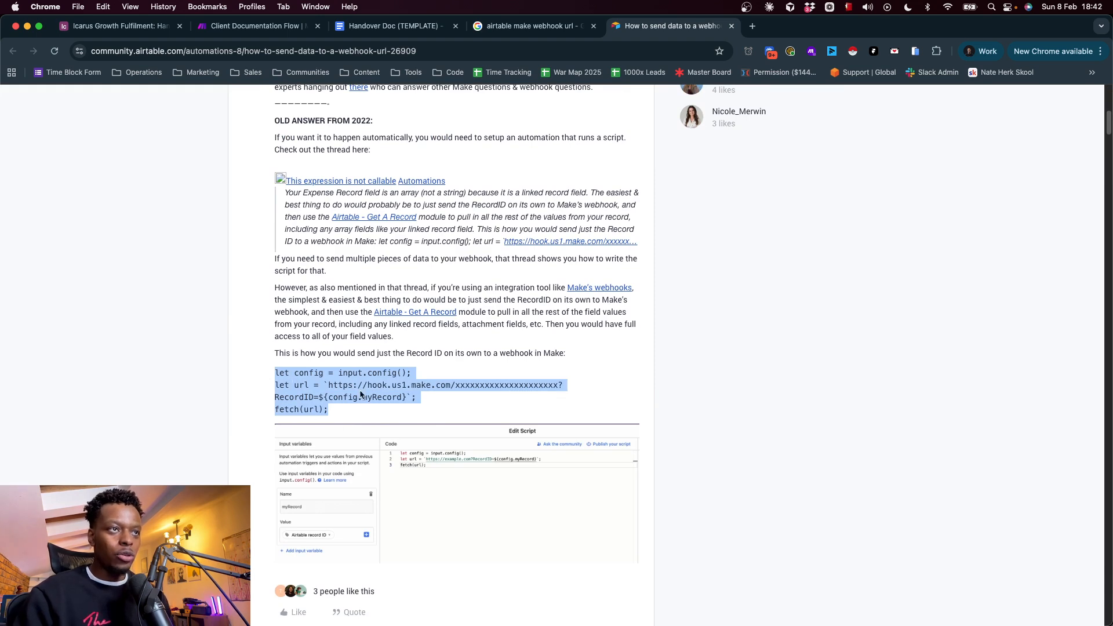
# Return to the Airtable script editor and examine how config.RecordID in the code corresponds to the RecordID input variable's name and value
pyautogui.click(289, 32)
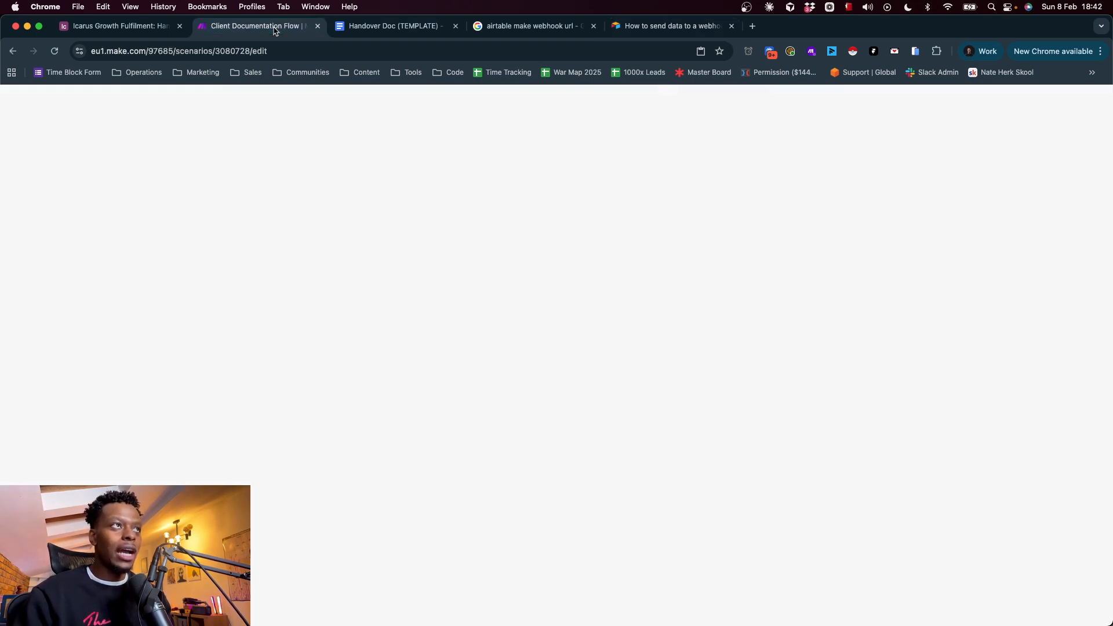
pyautogui.click(131, 27)
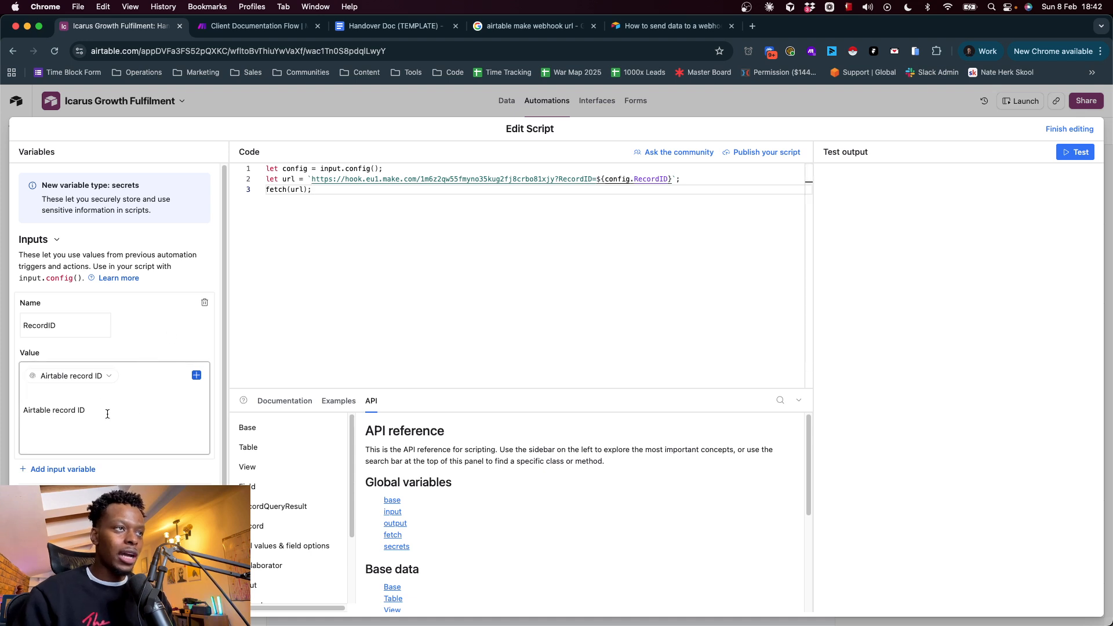
pyautogui.doubleClick(658, 180)
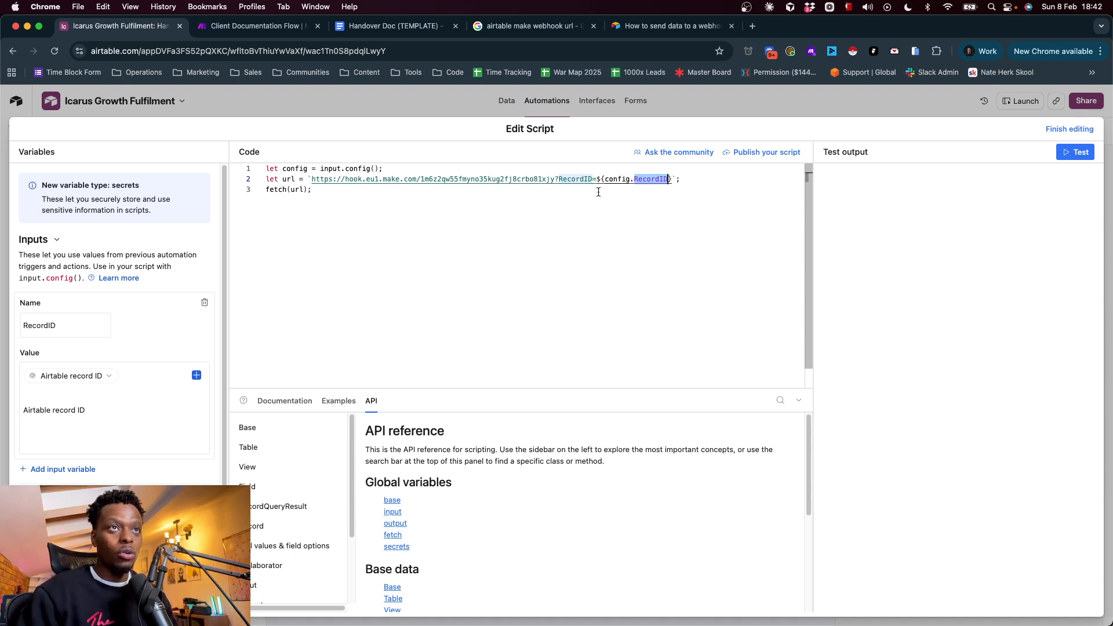
pyautogui.click(60, 322)
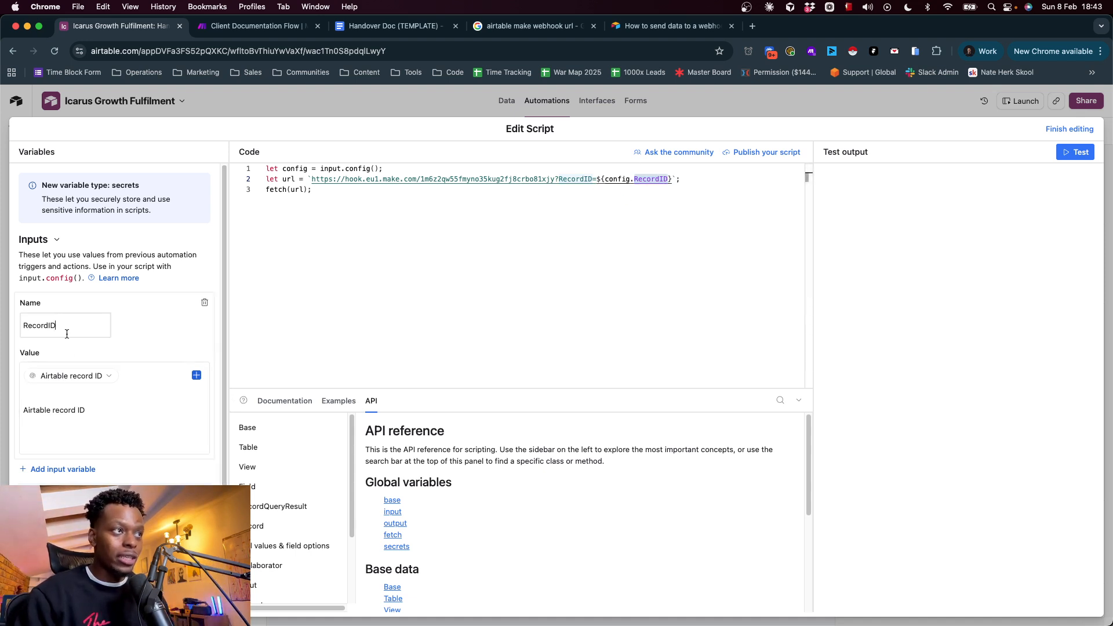
pyautogui.click(184, 392)
pyautogui.click(196, 376)
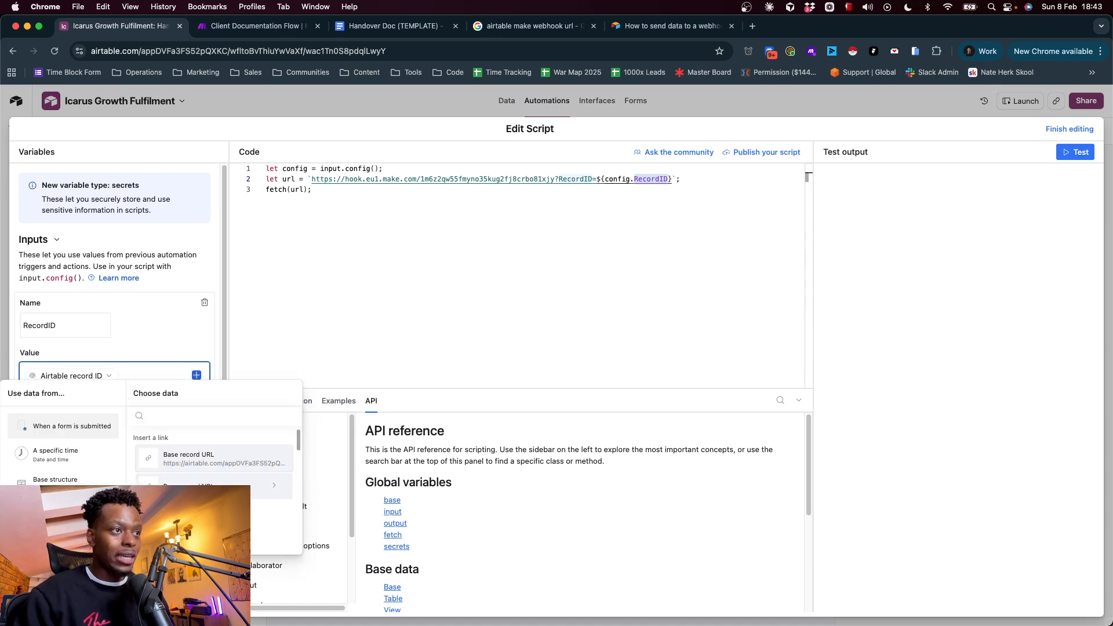
pyautogui.click(148, 349)
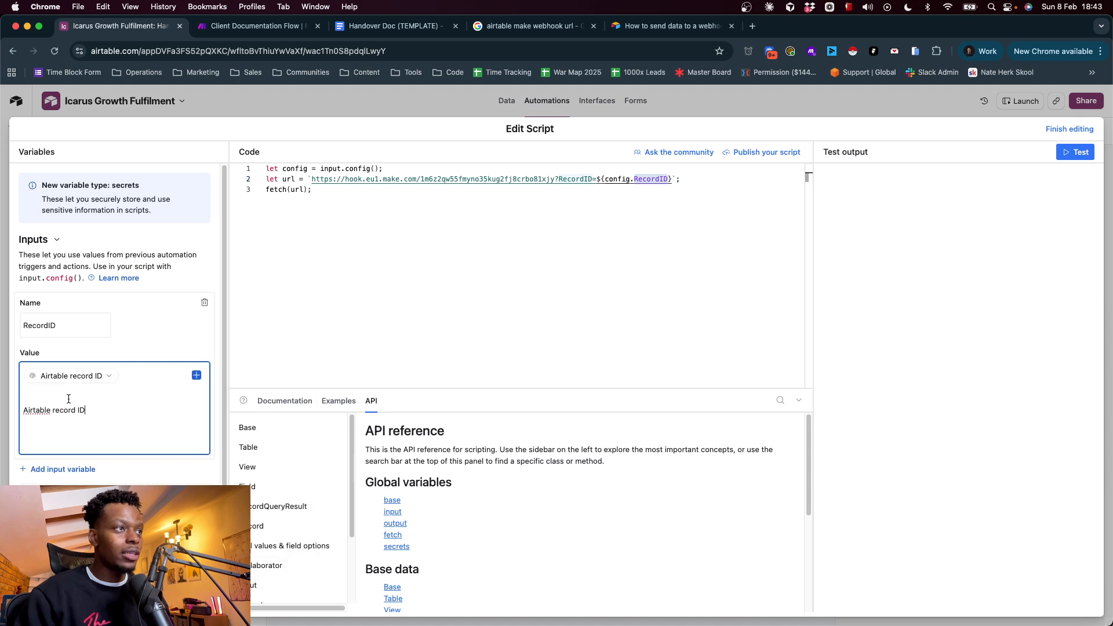
pyautogui.doubleClick(648, 179)
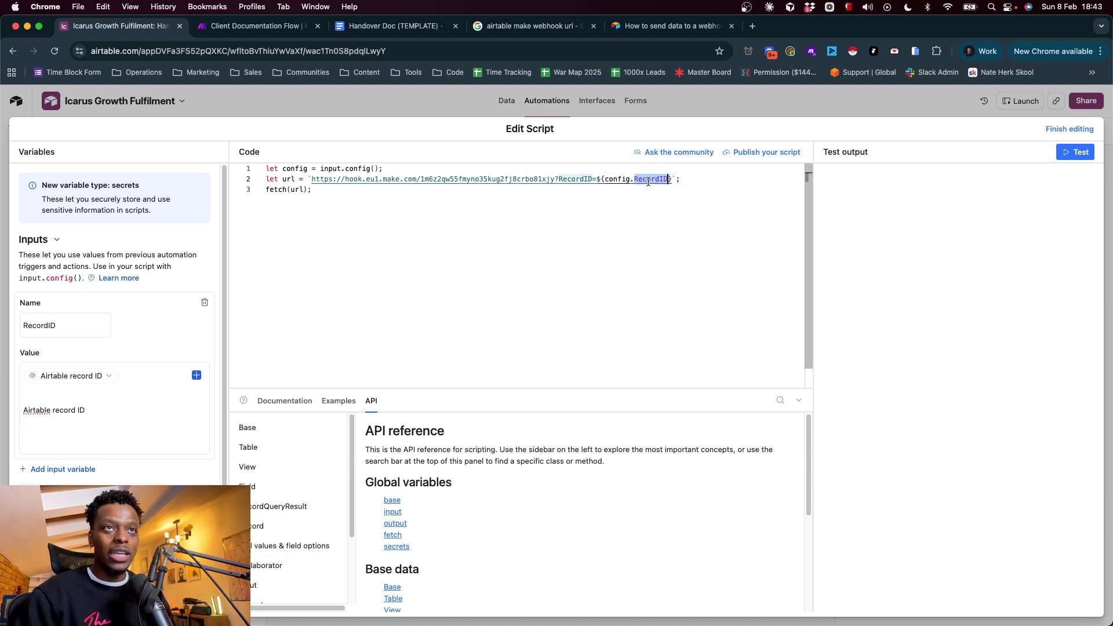
# Highlight the myRecord variable in the community post's sample code, and the entire script in the Airtable editor for comparison
pyautogui.click(641, 31)
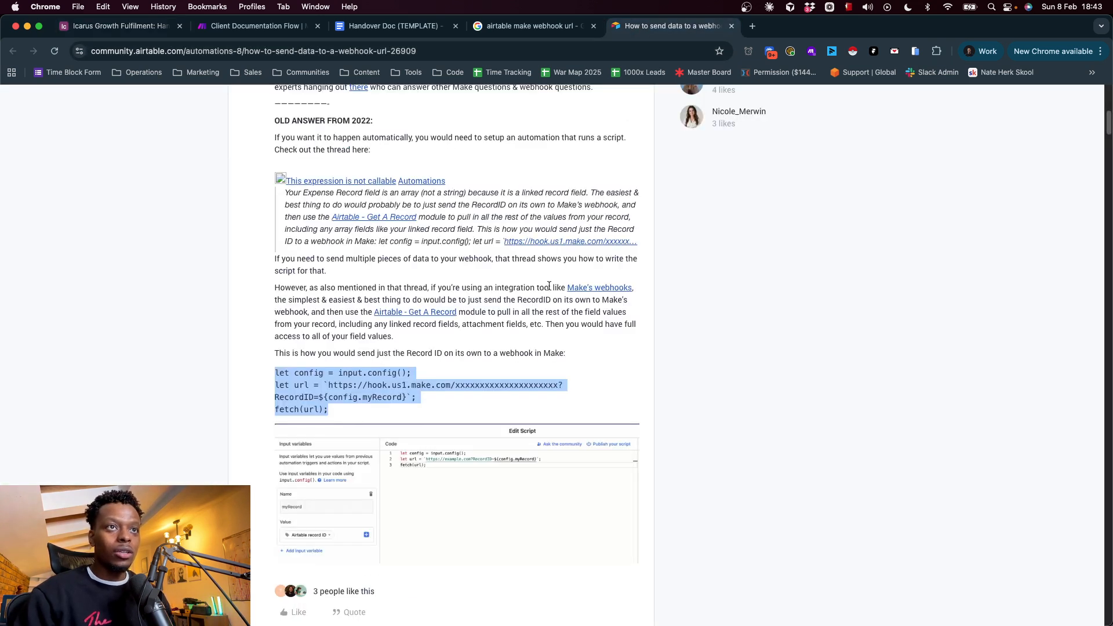
pyautogui.click(444, 386)
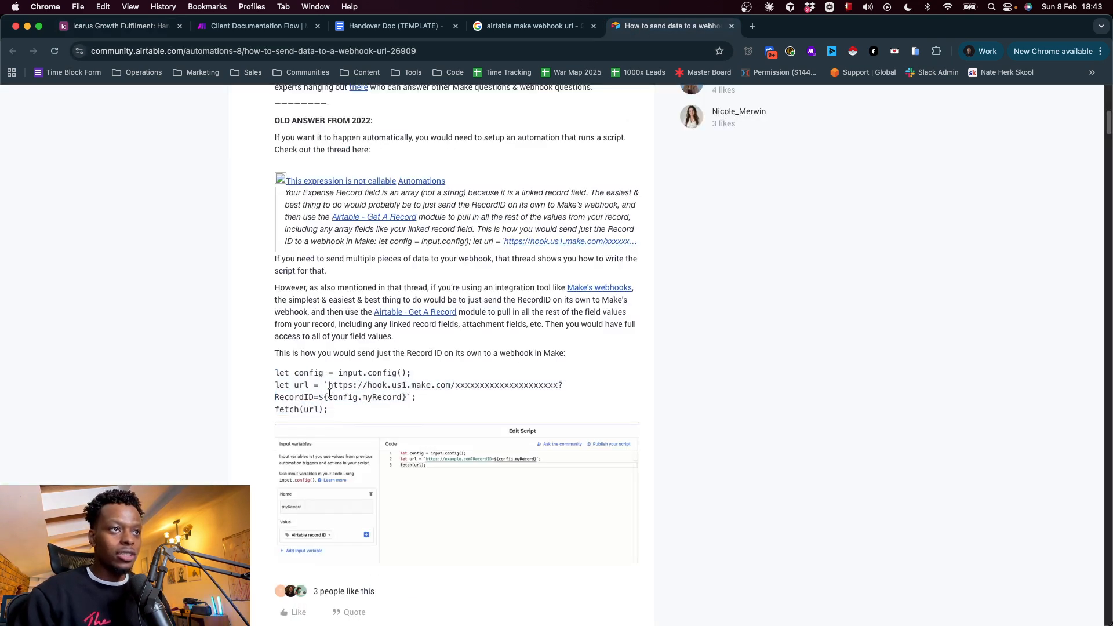
pyautogui.doubleClick(380, 398)
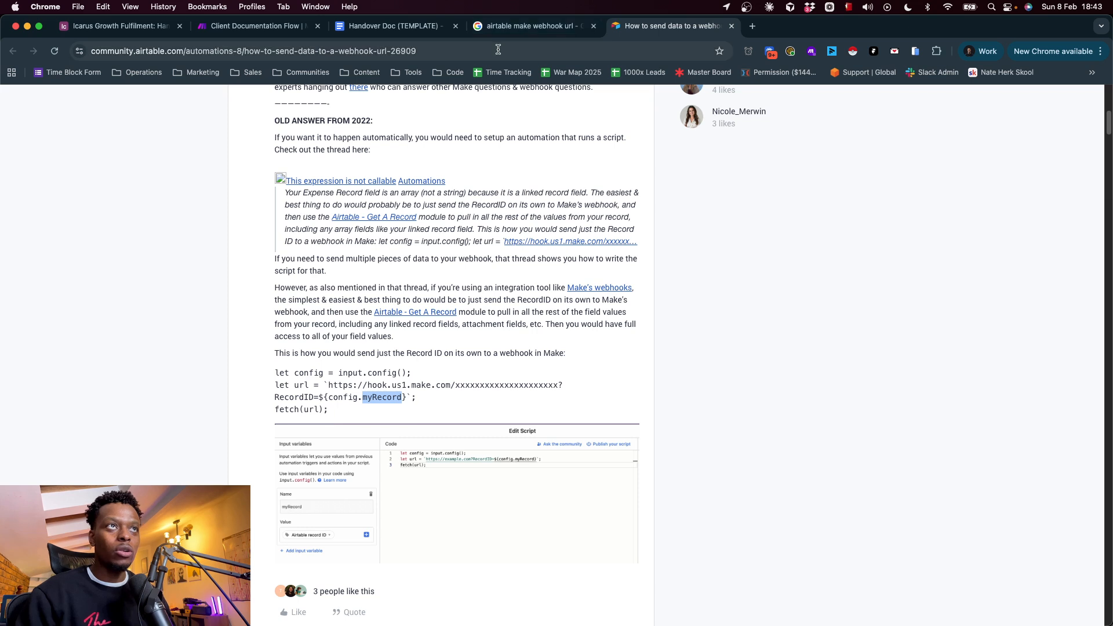
pyautogui.click(133, 33)
pyautogui.moveTo(331, 206); pyautogui.dragTo(242, 166)
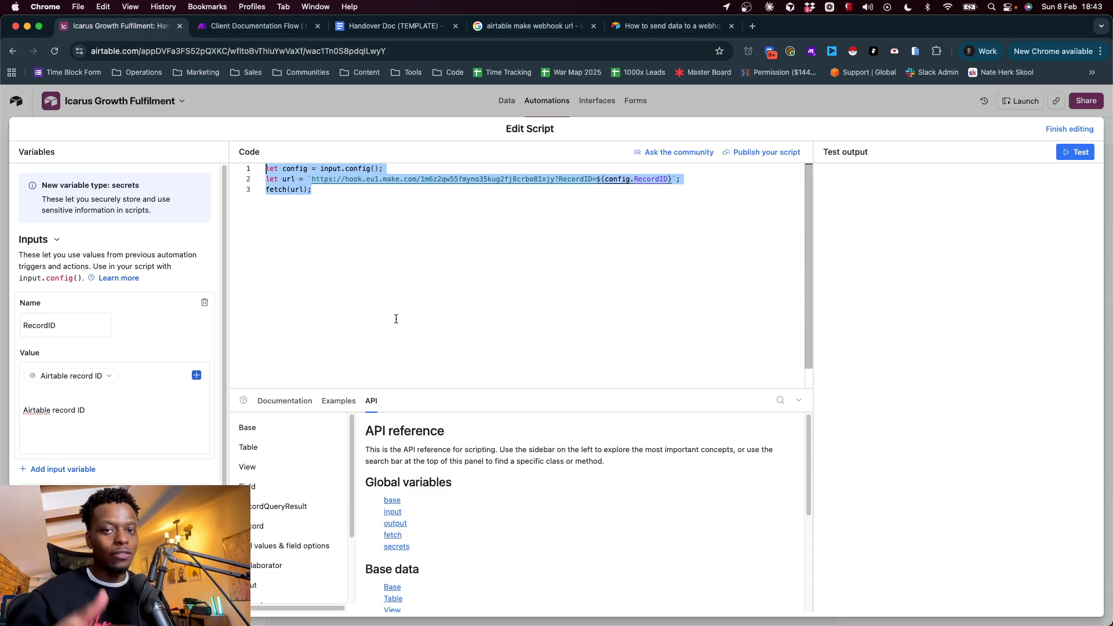
pyautogui.click(337, 210)
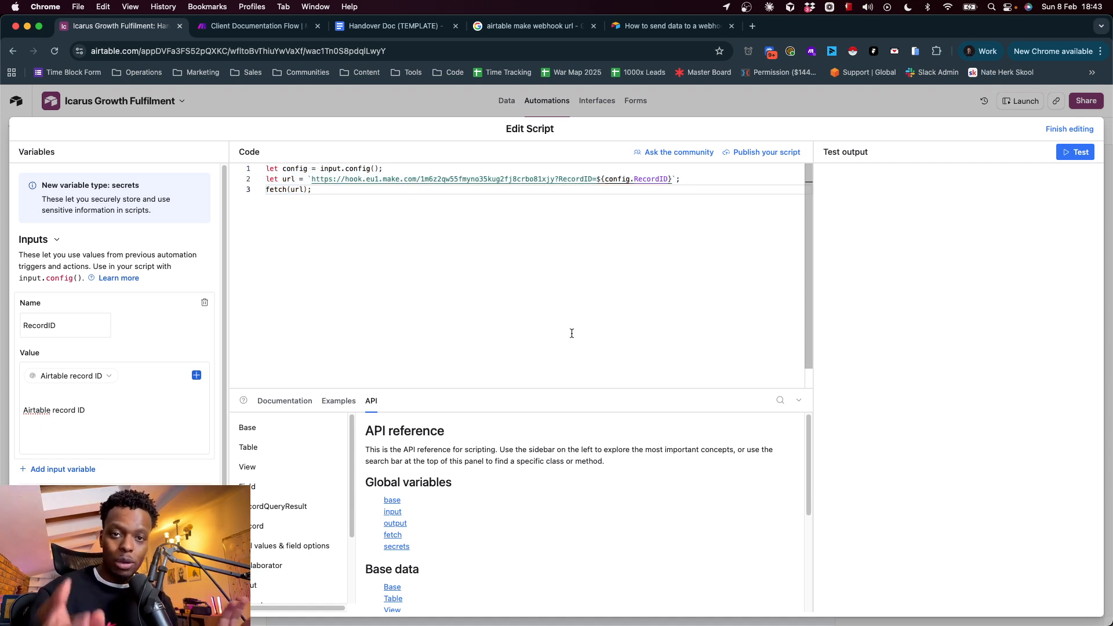
# Compare the sample code's placeholder Make webhook URL with the URL line and RecordID parameter in the Airtable script
pyautogui.click(330, 182)
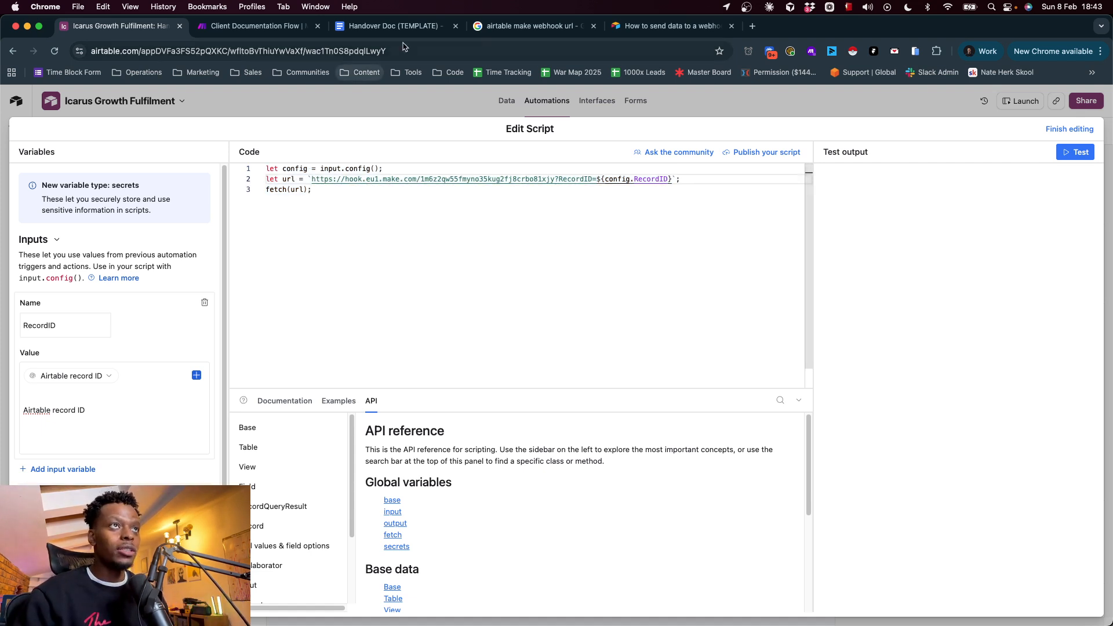
pyautogui.click(673, 26)
pyautogui.moveTo(328, 385); pyautogui.dragTo(558, 385)
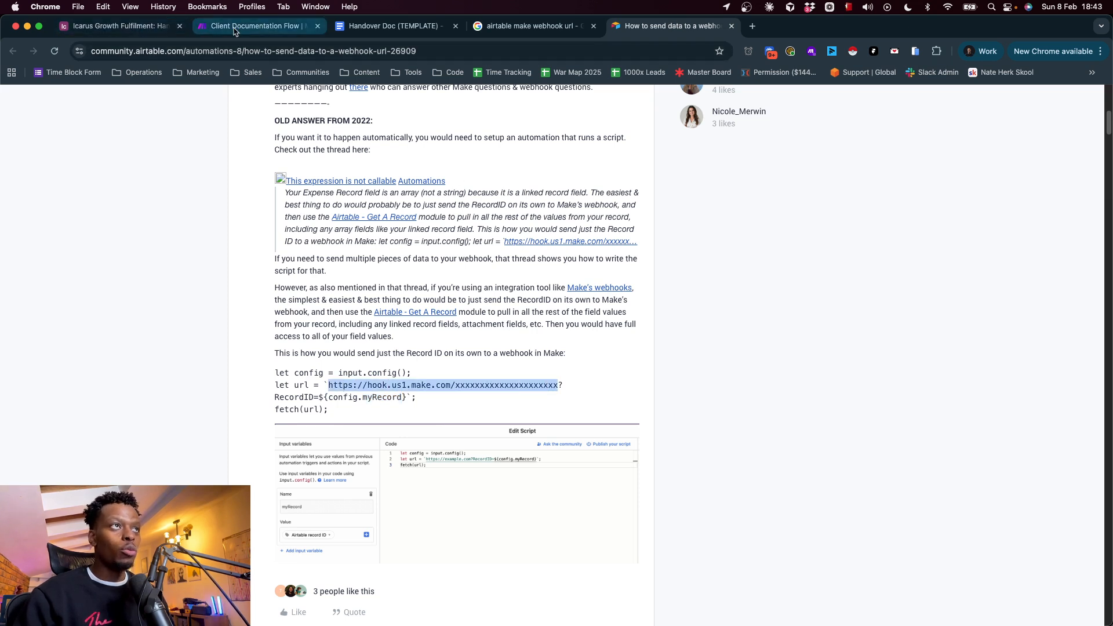
pyautogui.click(131, 28)
pyautogui.tripleClick(356, 180)
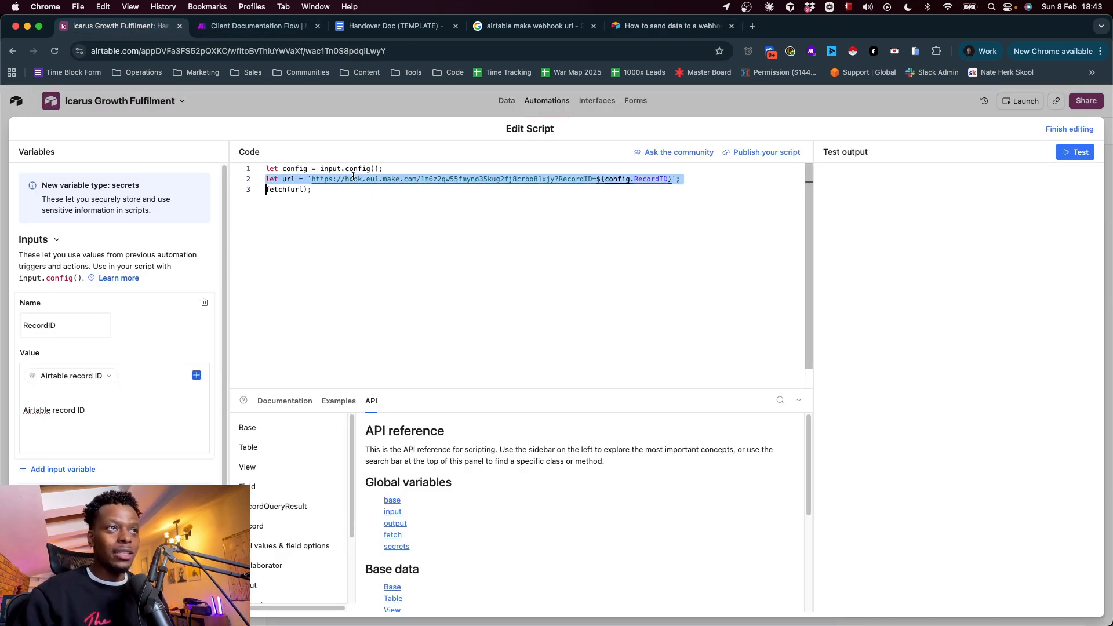
pyautogui.click(558, 178)
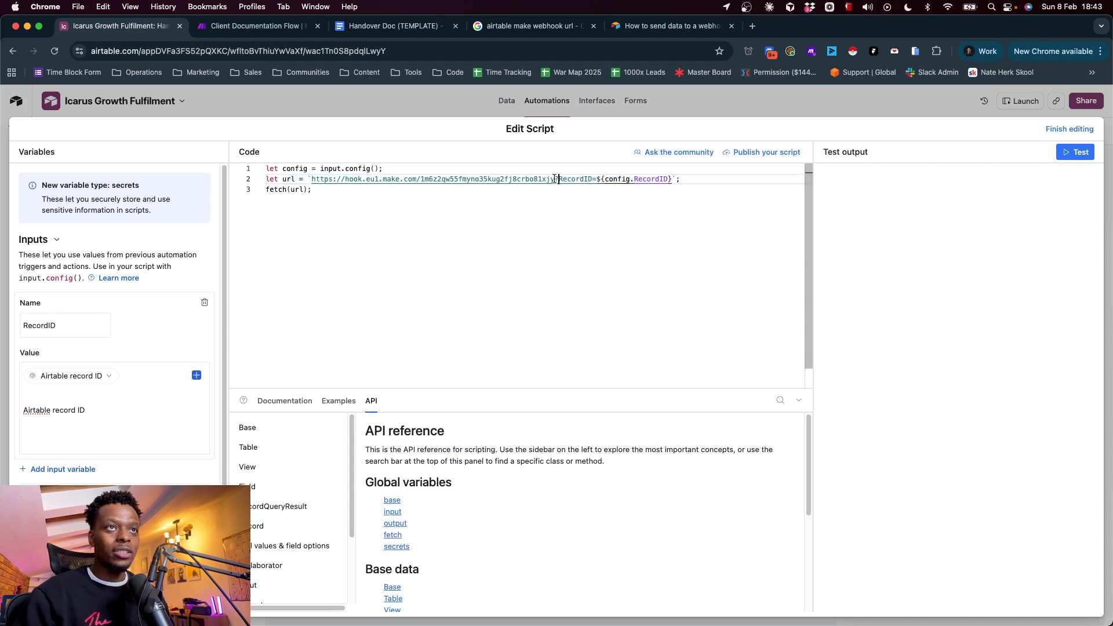
pyautogui.keyDown('shift'); pyautogui.click(315, 179); pyautogui.keyUp('shift')
pyautogui.doubleClick(574, 179)
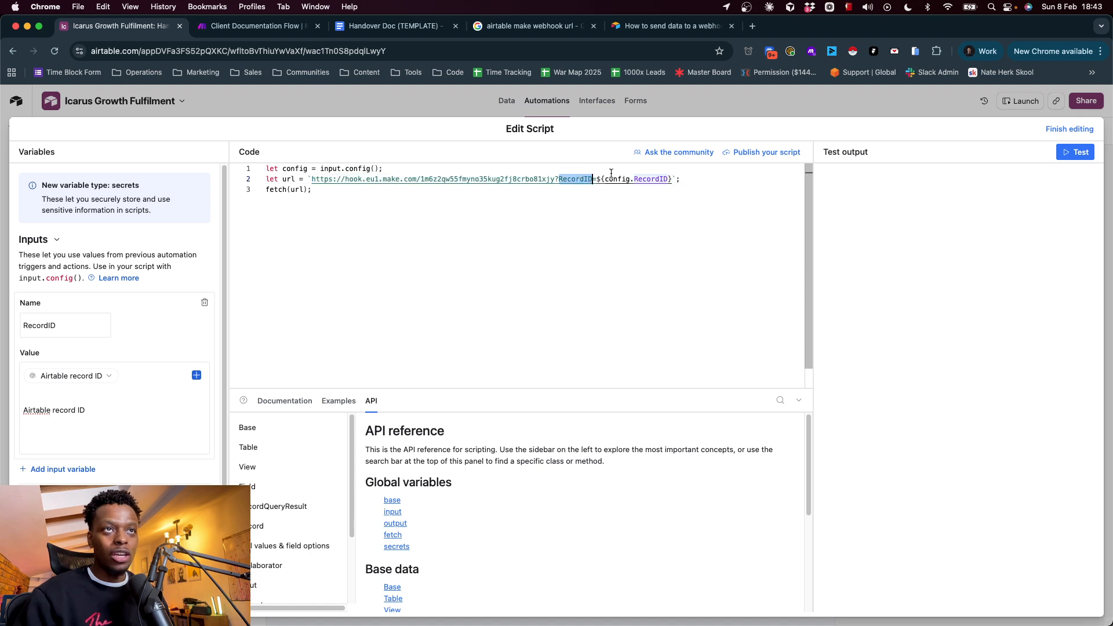
pyautogui.click(656, 179)
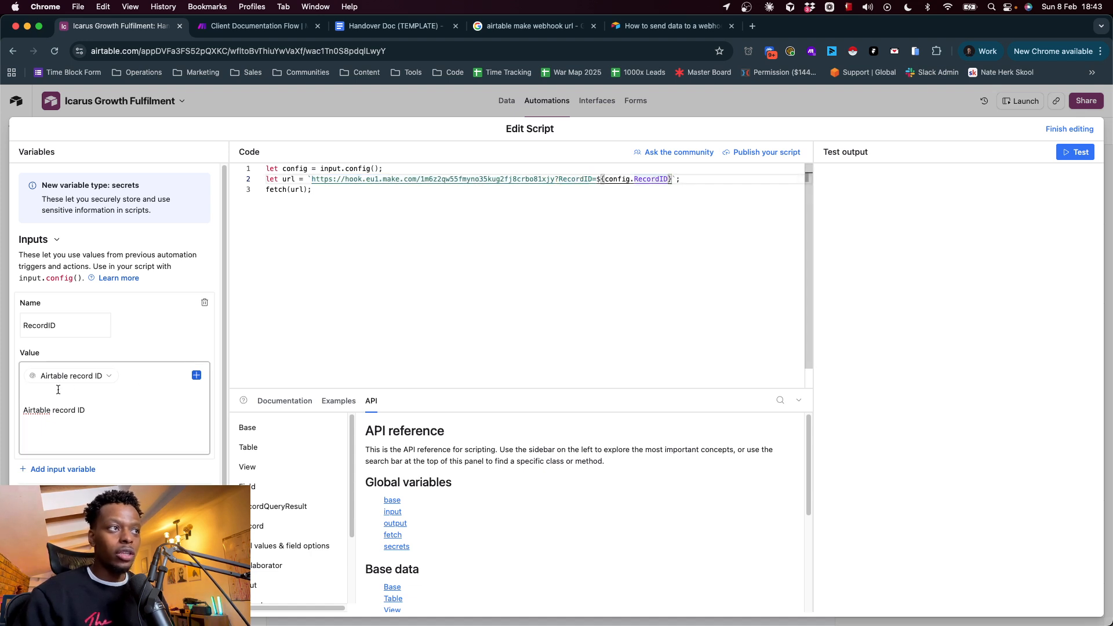
# Switch to the Client Documentation Flow scenario in Make, inspect the RecordID value in the Catch Hook output bundle, and close the output
pyautogui.click(255, 26)
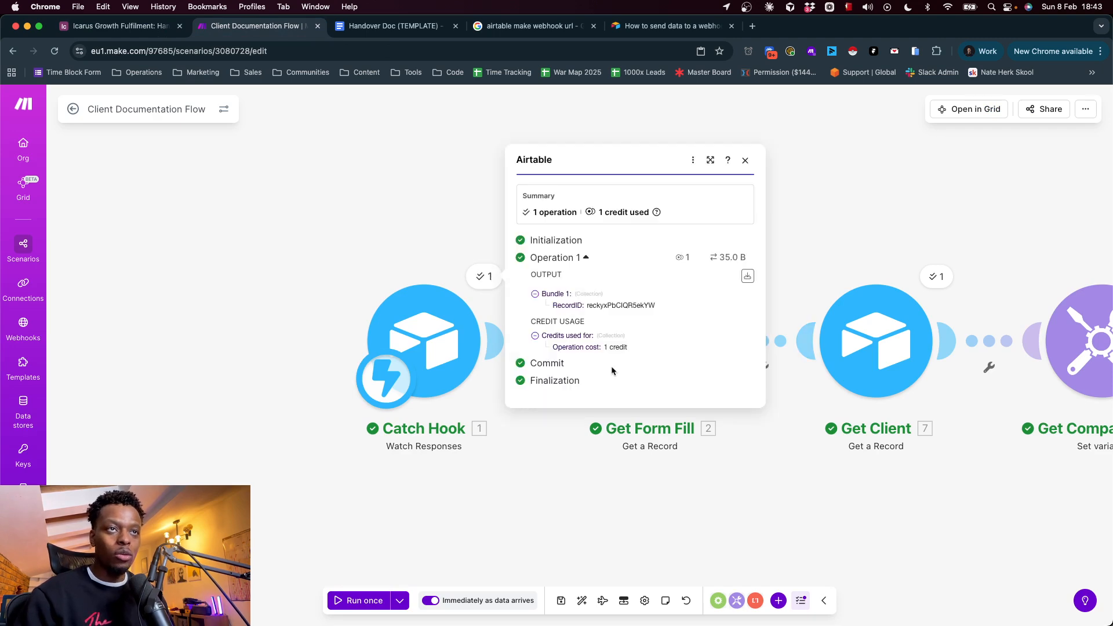
pyautogui.doubleClick(610, 305)
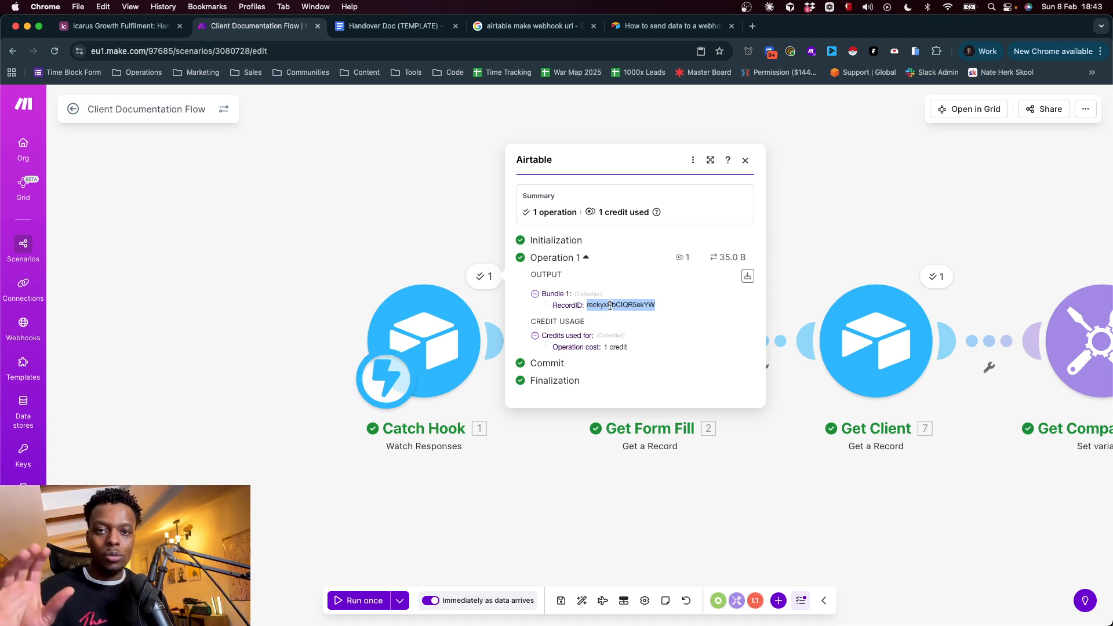
pyautogui.click(343, 224)
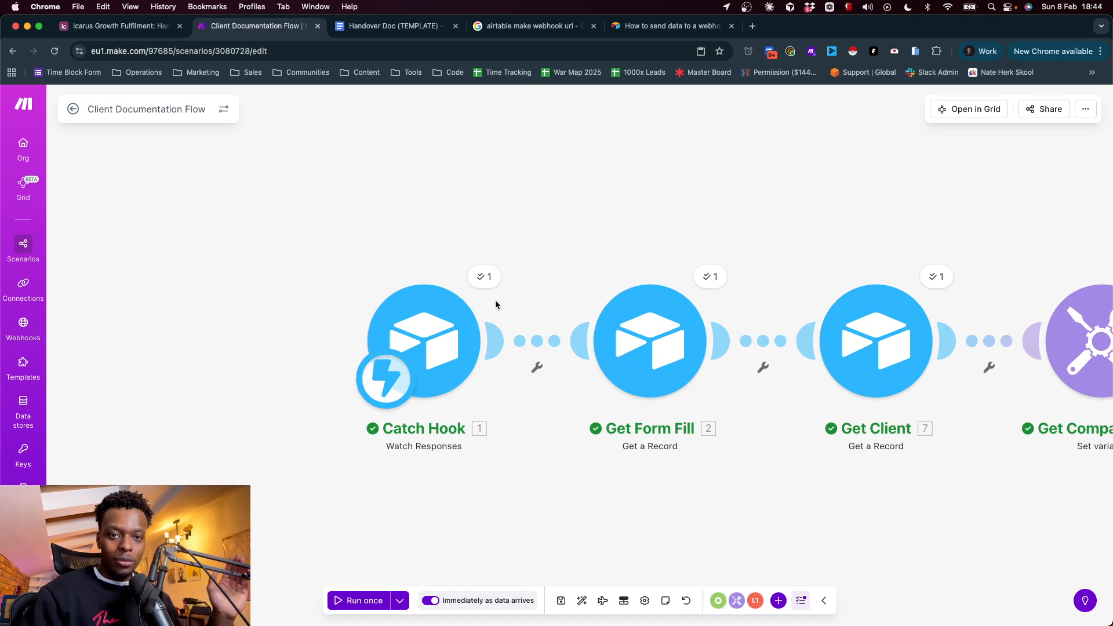
pyautogui.hscroll(3, 485, 440)
pyautogui.scroll(-1, 485, 440)
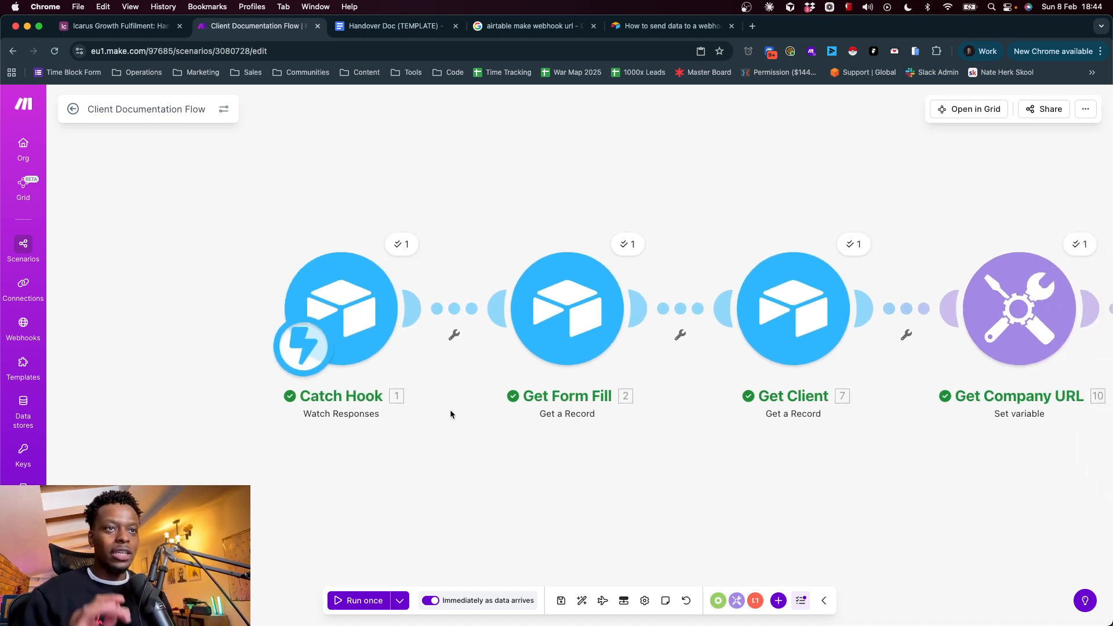
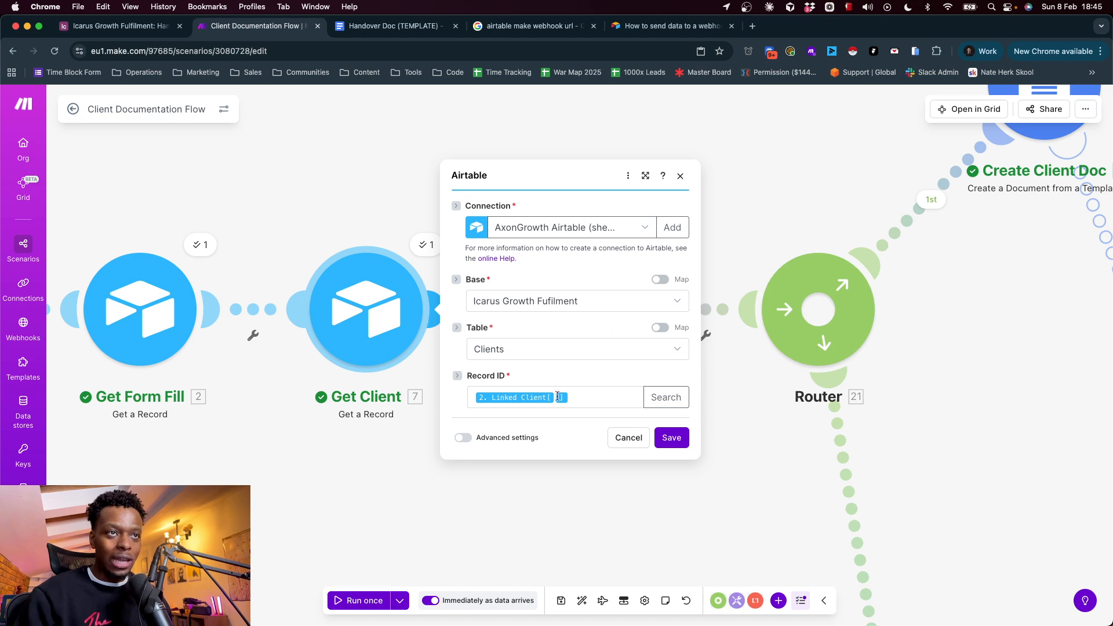
# Close the Get Client settings, open the Get Form Fill output, and highlight its Document Name, SOP Description, and Link to Loom values
pyautogui.click(266, 396)
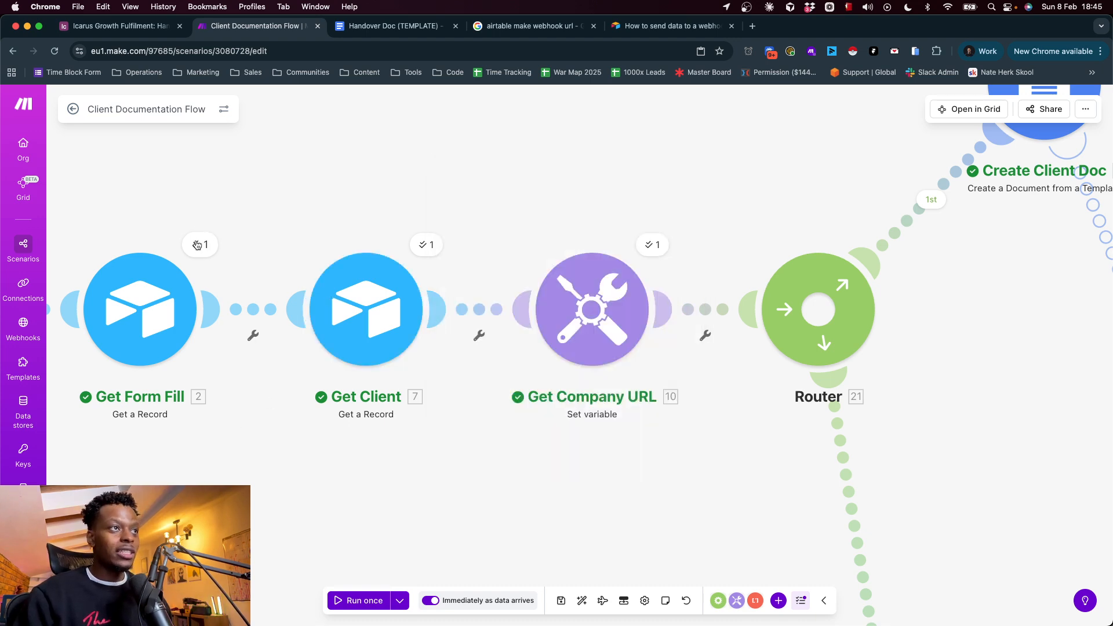
pyautogui.click(200, 244)
pyautogui.moveTo(269, 329); pyautogui.dragTo(322, 329)
pyautogui.tripleClick(374, 327)
pyautogui.tripleClick(360, 351)
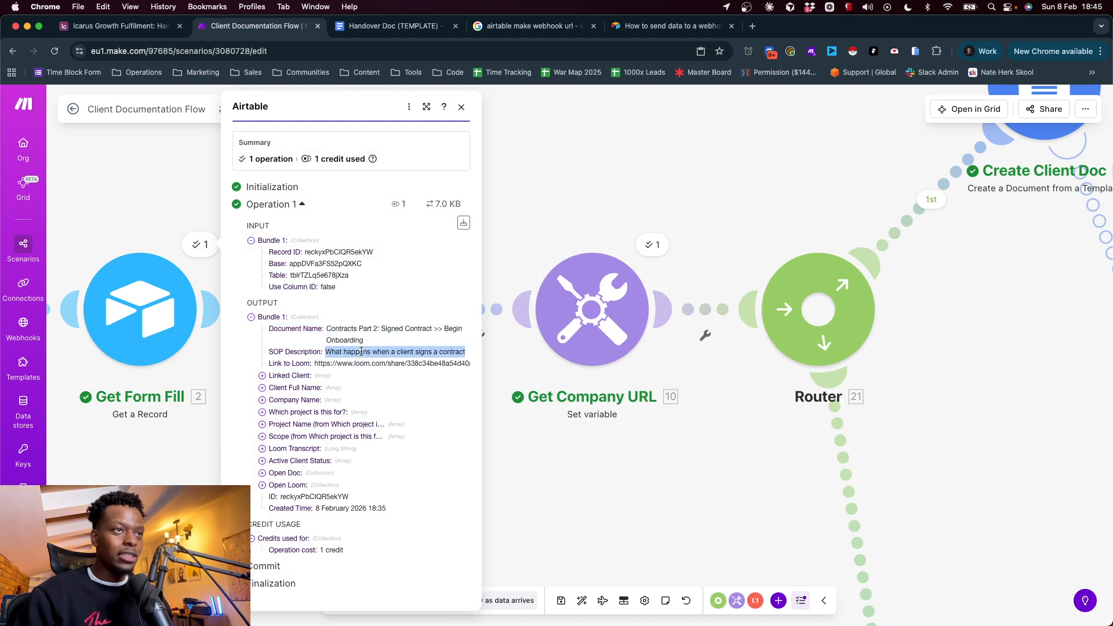
pyautogui.tripleClick(341, 363)
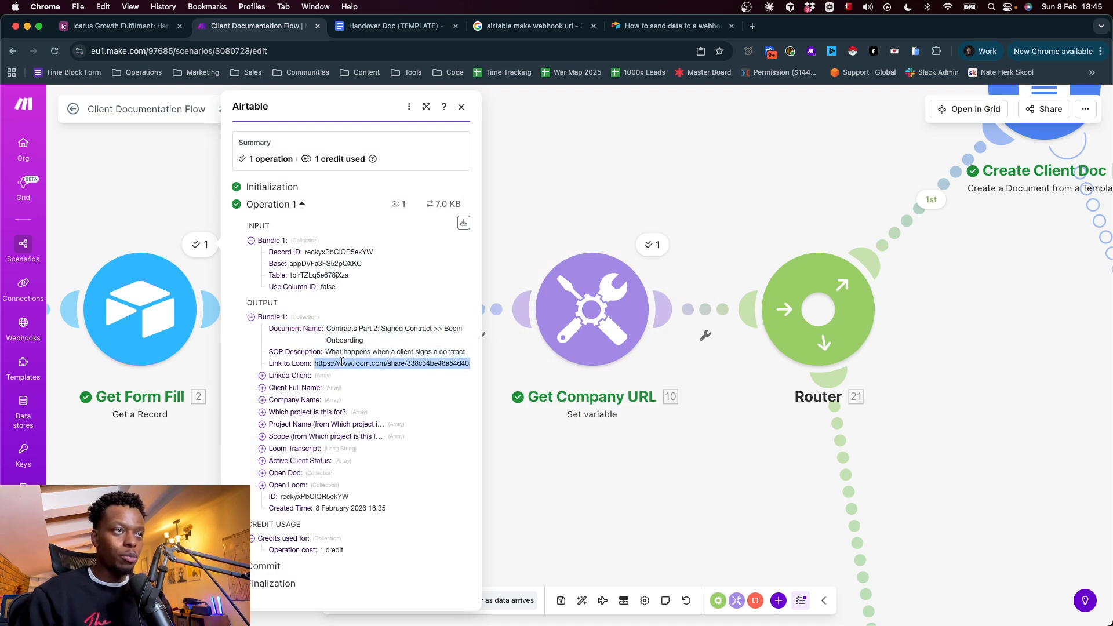
# Expand the Linked Client and Client Full Name arrays in the Get Form Fill output and highlight the linked client's record ID
pyautogui.click(305, 376)
pyautogui.click(307, 400)
pyautogui.click(310, 423)
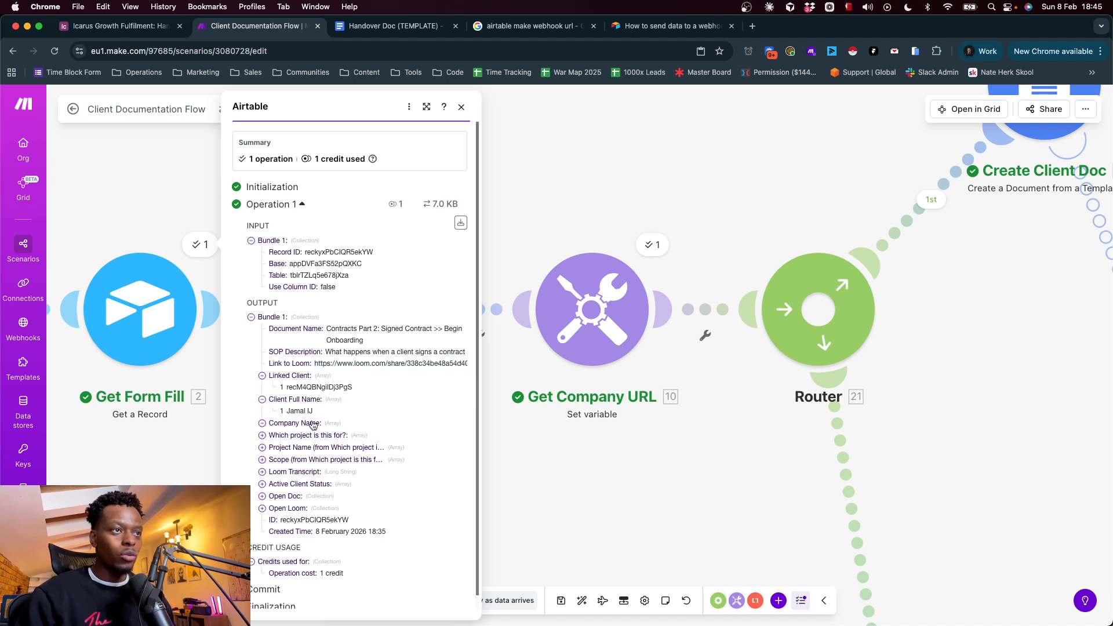
pyautogui.click(310, 423)
pyautogui.click(307, 399)
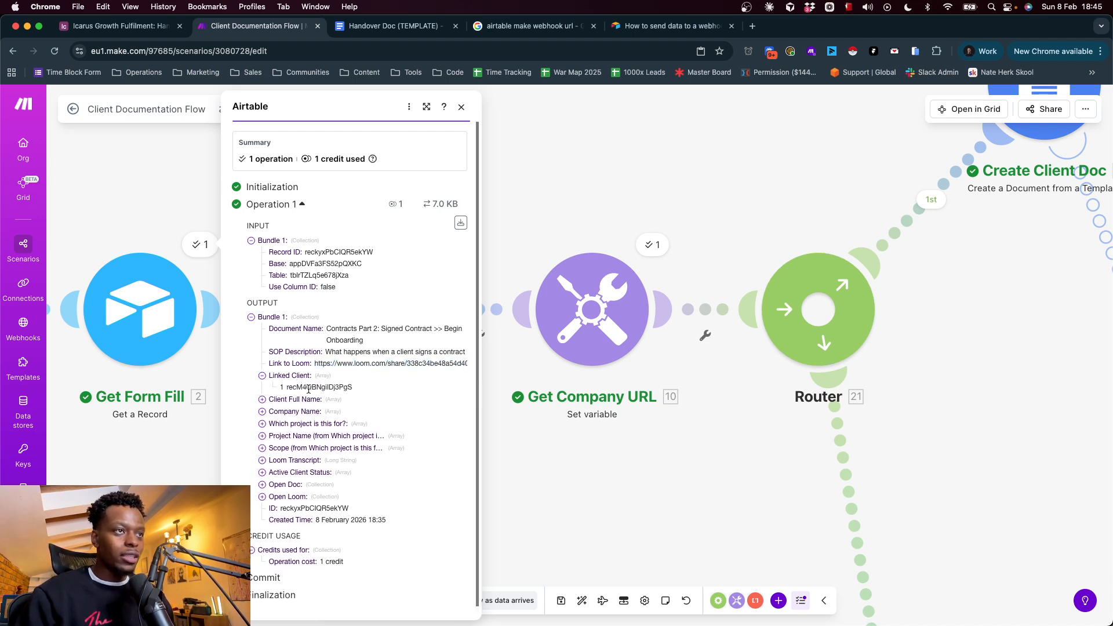
pyautogui.doubleClick(309, 387)
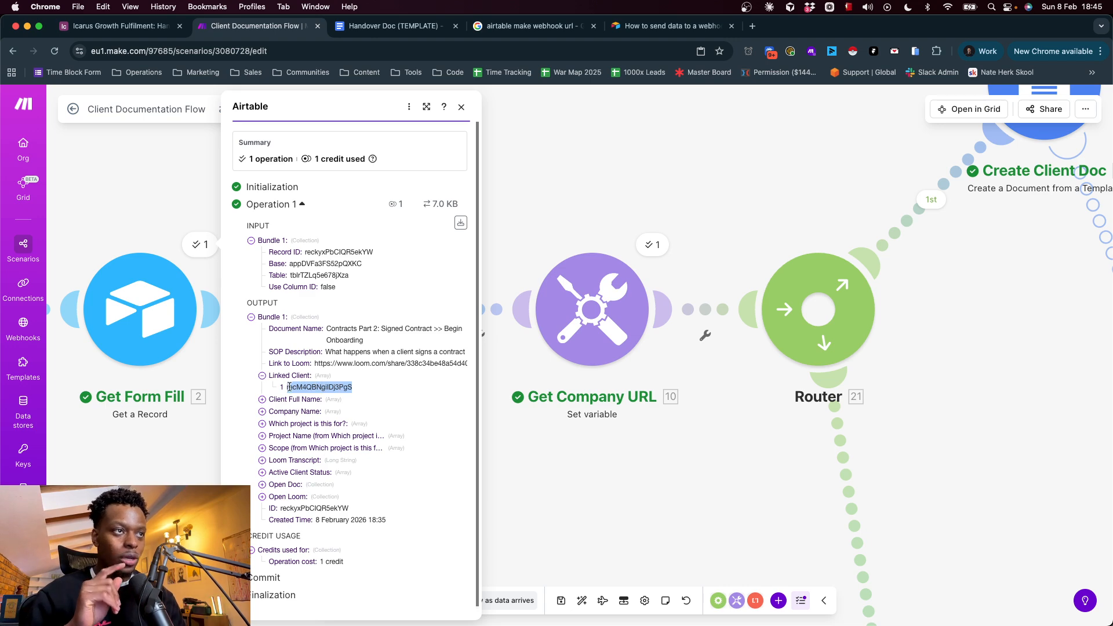
# Collapse the Linked Client array in the Get Form Fill output bundle and close the output
pyautogui.click(411, 405)
pyautogui.click(306, 404)
pyautogui.click(295, 377)
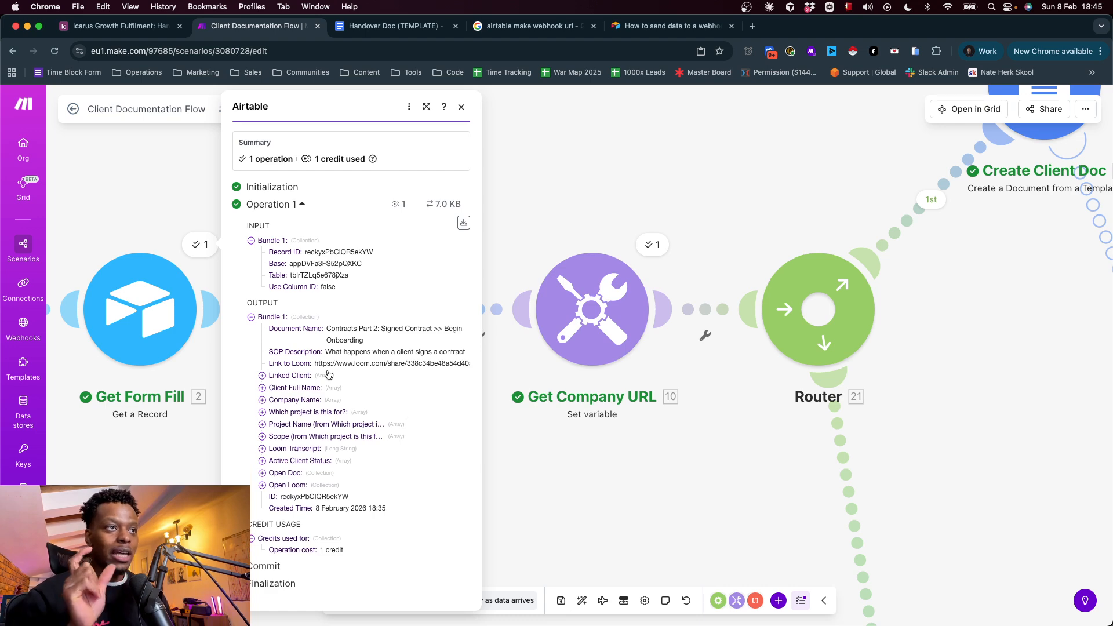
pyautogui.click(310, 375)
pyautogui.click(311, 376)
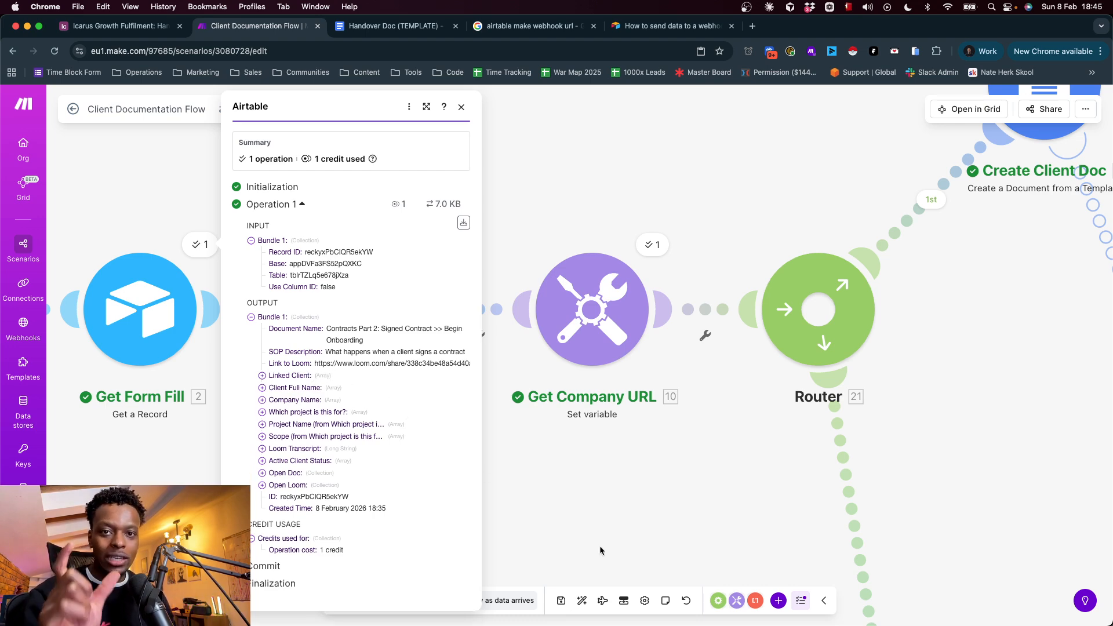
pyautogui.click(536, 444)
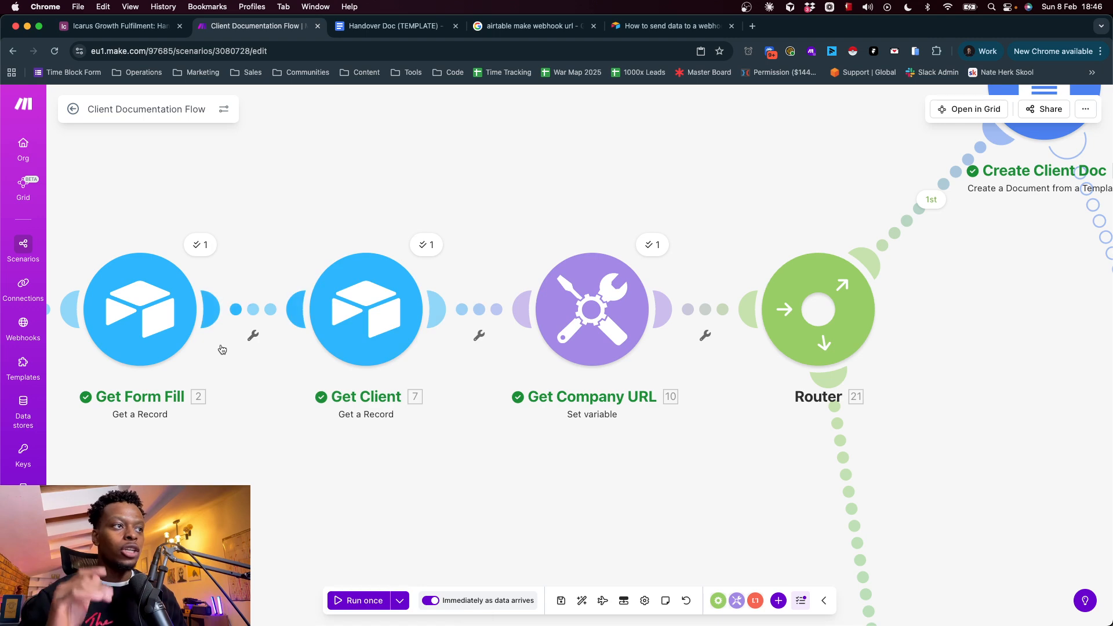
# Inspect how the Get Client module maps its Record ID to the form fill's Linked Client, and close the settings
pyautogui.click(324, 309)
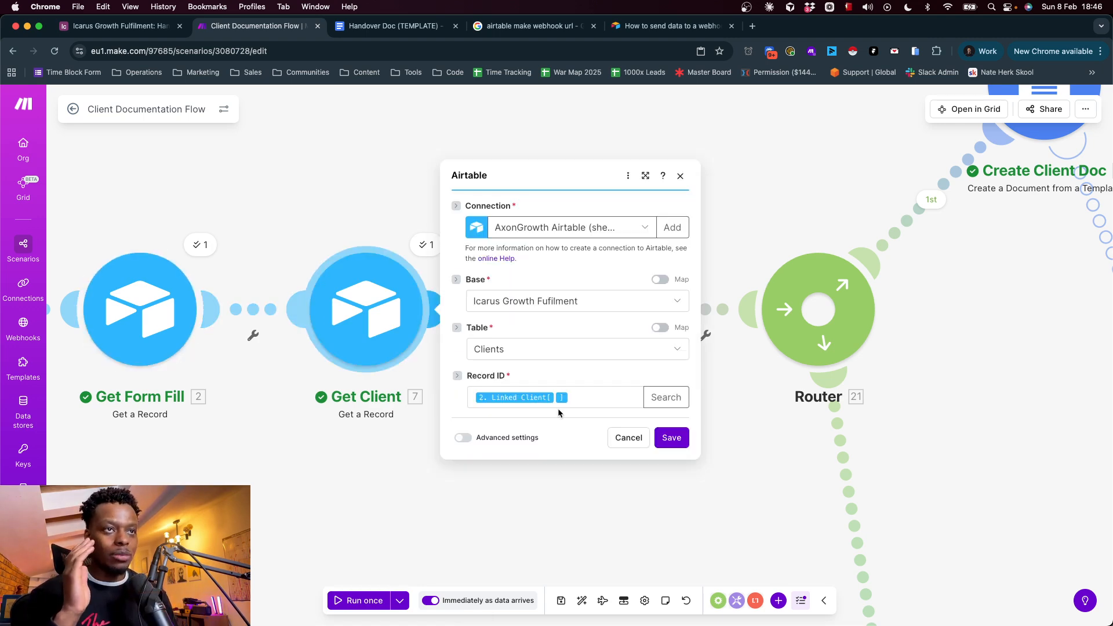
pyautogui.click(352, 508)
pyautogui.click(432, 248)
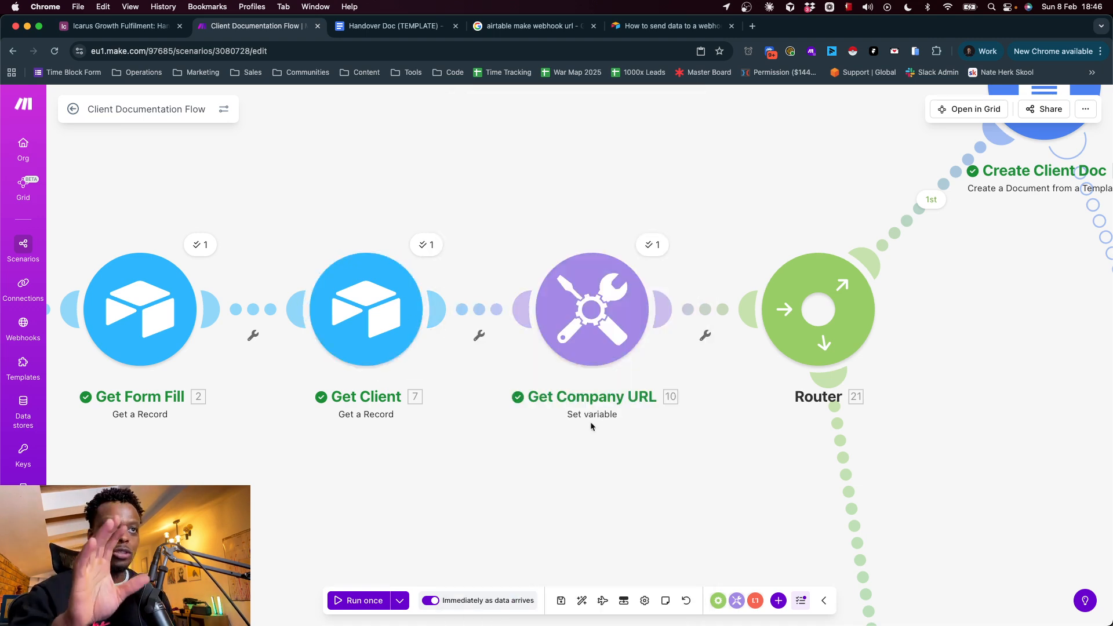
# Examine the Email Ending variable's last and split formula in the Get Company URL module, and close the settings
pyautogui.moveTo(621, 444); pyautogui.dragTo(357, 426)
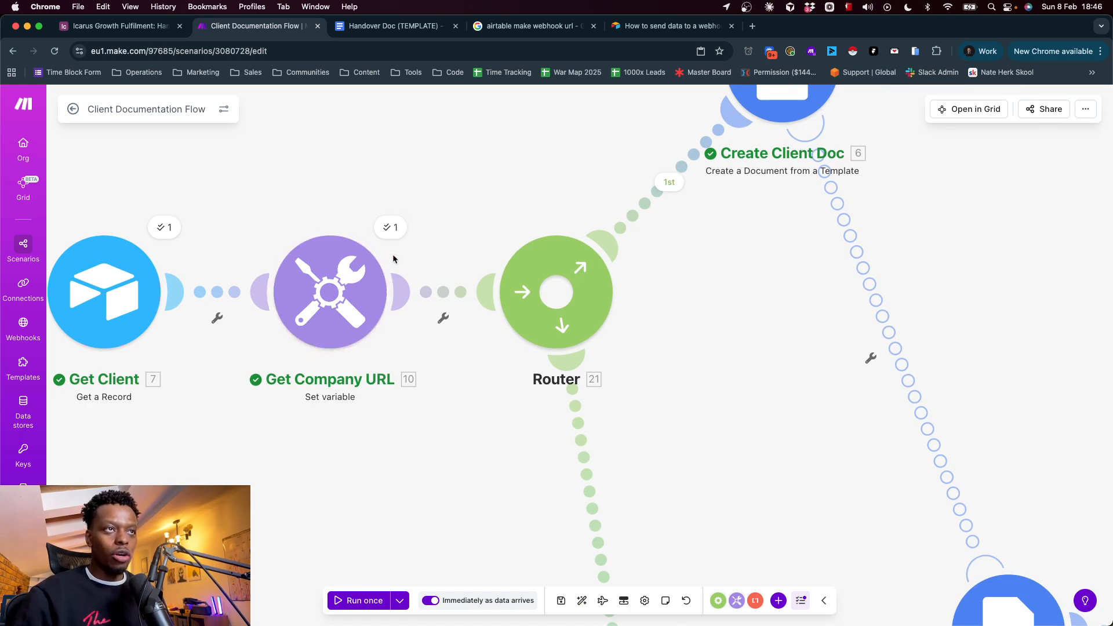
pyautogui.click(352, 314)
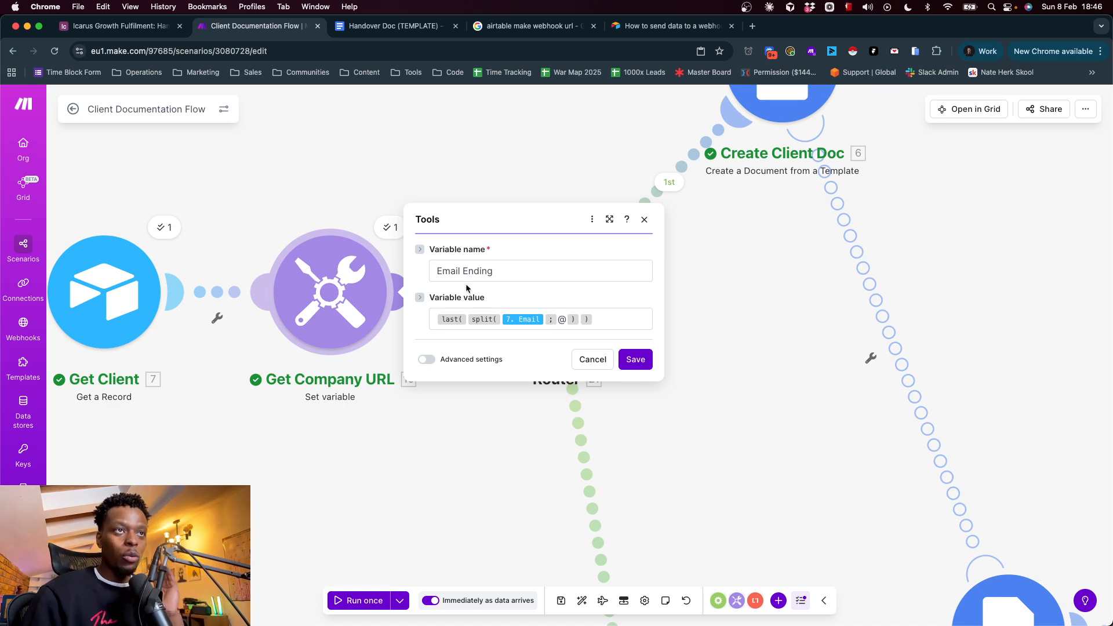
pyautogui.click(522, 462)
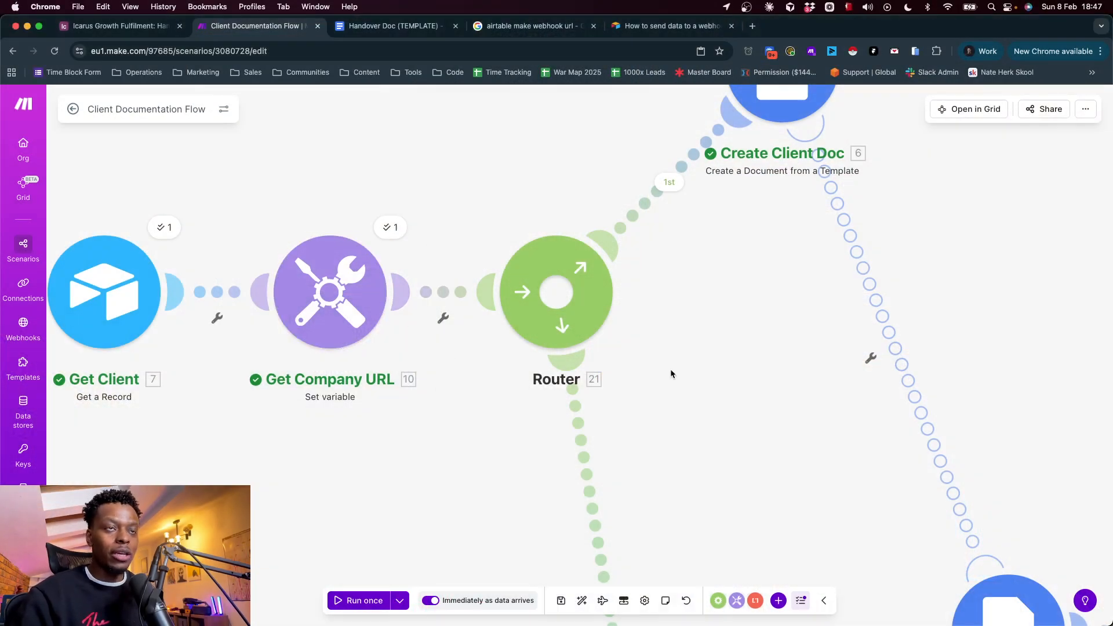
# Trace the first and second router branches after Get Company URL, from the initial modules through to Create Client Doc
pyautogui.scroll(-2, 629, 370)
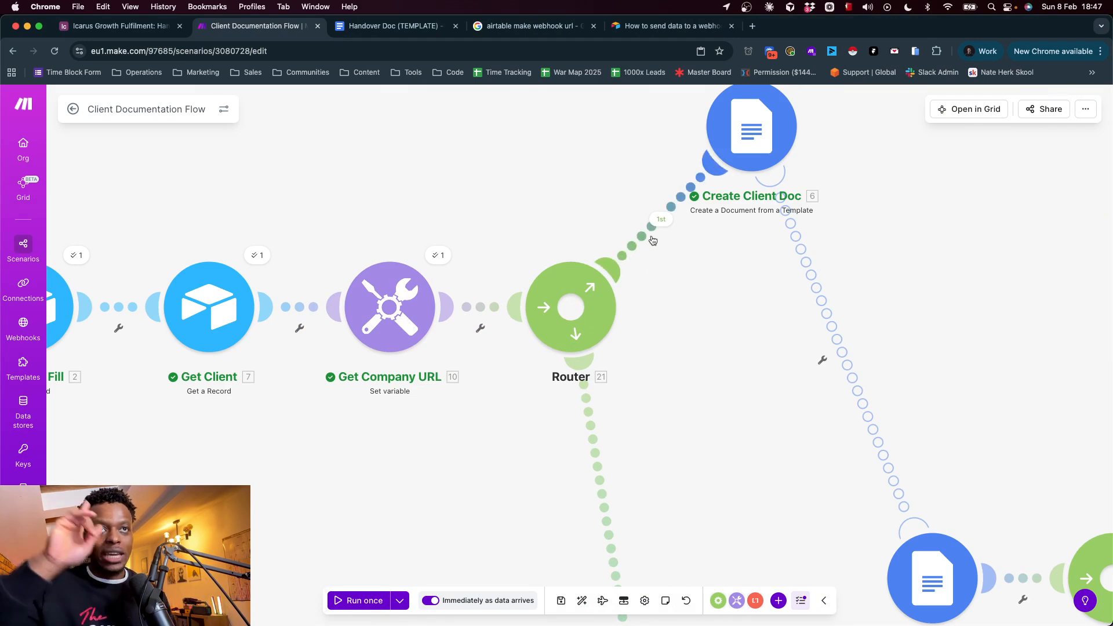
pyautogui.moveTo(699, 381); pyautogui.dragTo(548, 116)
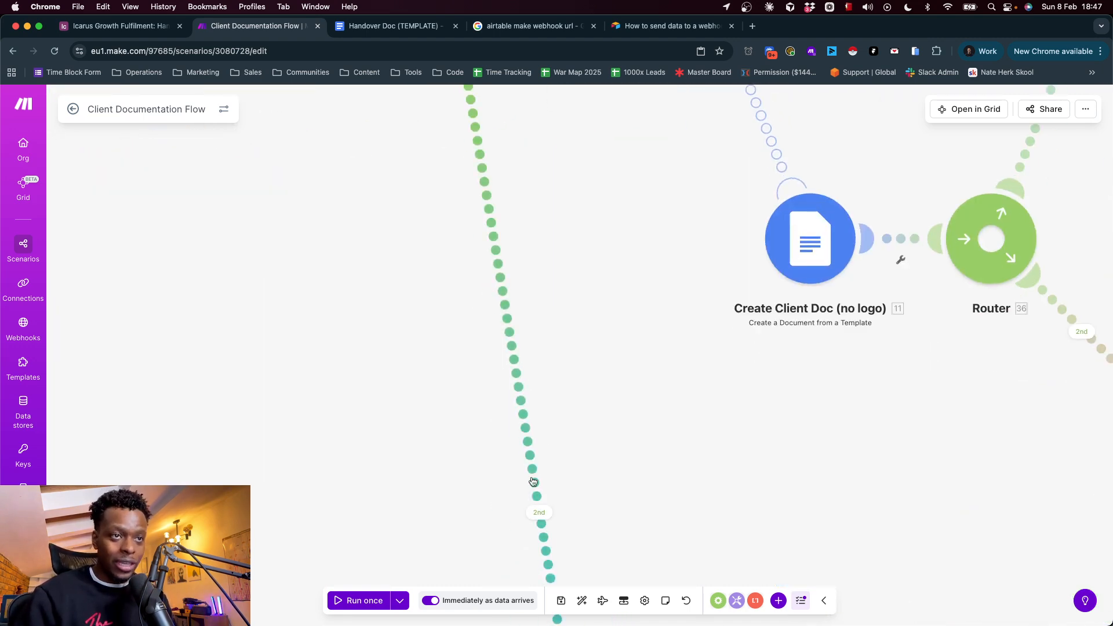
pyautogui.moveTo(624, 199); pyautogui.dragTo(599, 580)
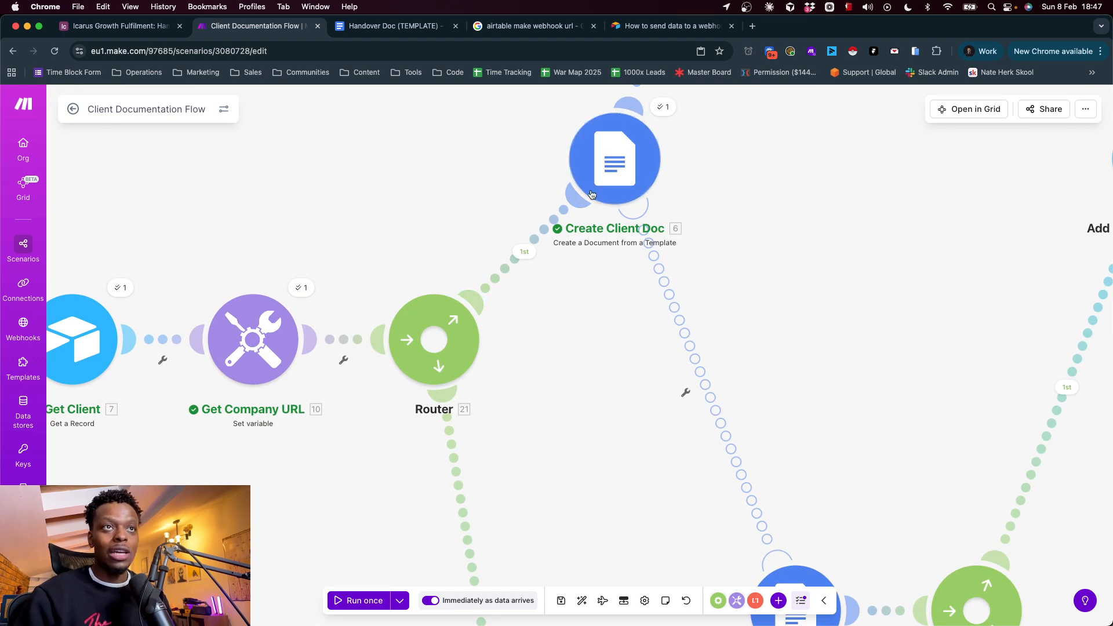
pyautogui.moveTo(503, 527); pyautogui.dragTo(527, 214)
pyautogui.moveTo(666, 251); pyautogui.dragTo(559, 530)
pyautogui.moveTo(524, 299); pyautogui.dragTo(528, 575)
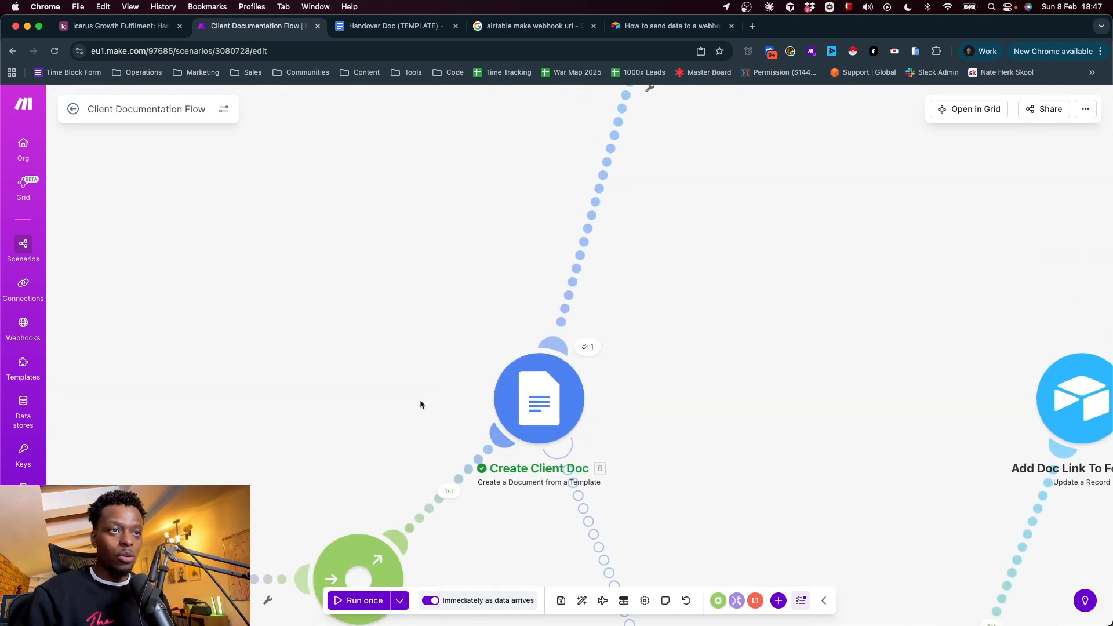
pyautogui.moveTo(419, 403); pyautogui.dragTo(381, 199)
pyautogui.moveTo(346, 270); pyautogui.dragTo(791, 241)
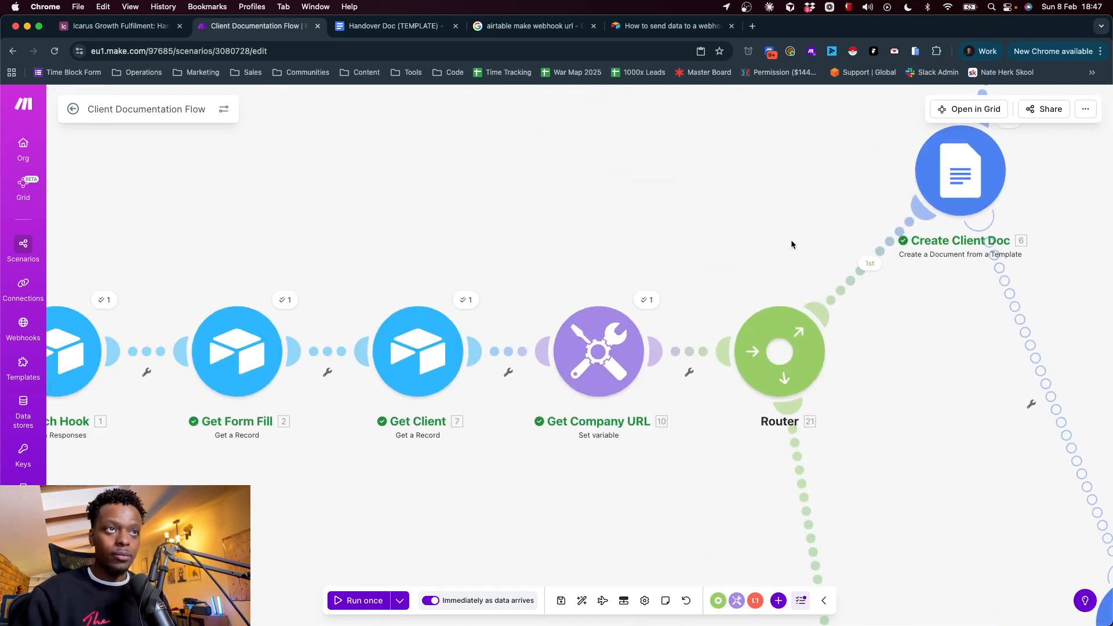
pyautogui.moveTo(156, 260); pyautogui.dragTo(479, 258)
pyautogui.moveTo(696, 232); pyautogui.dragTo(154, 254)
pyautogui.moveTo(459, 192); pyautogui.dragTo(127, 250)
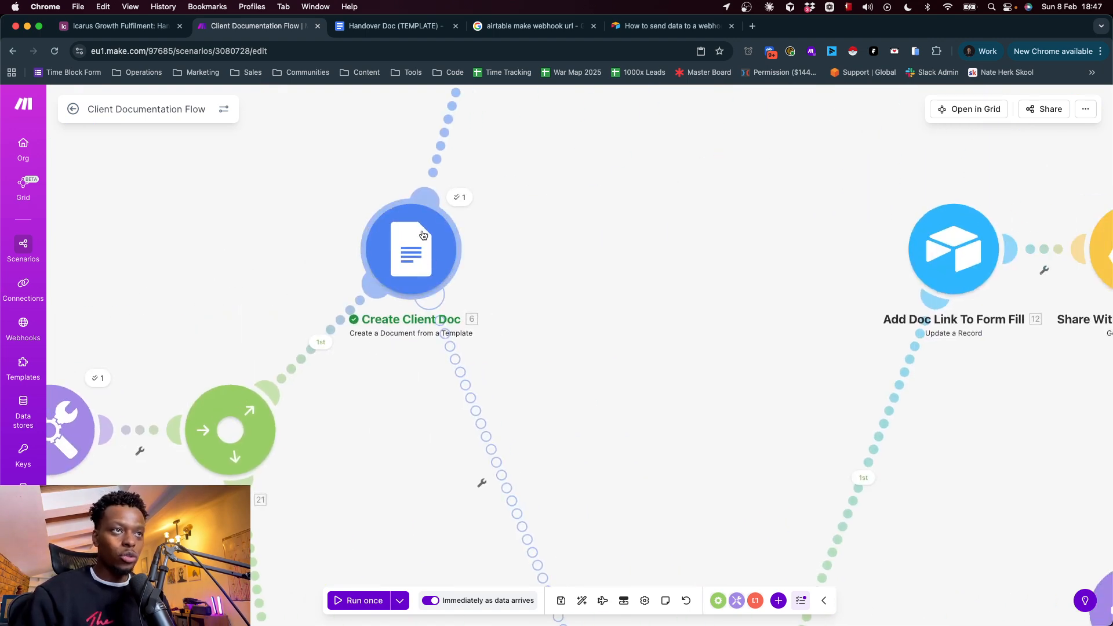
# Open the Create Client Doc settings, then highlight the logo and the project, client, company, and Loom placeholders in Handover Doc (TEMPLATE)
pyautogui.click(422, 266)
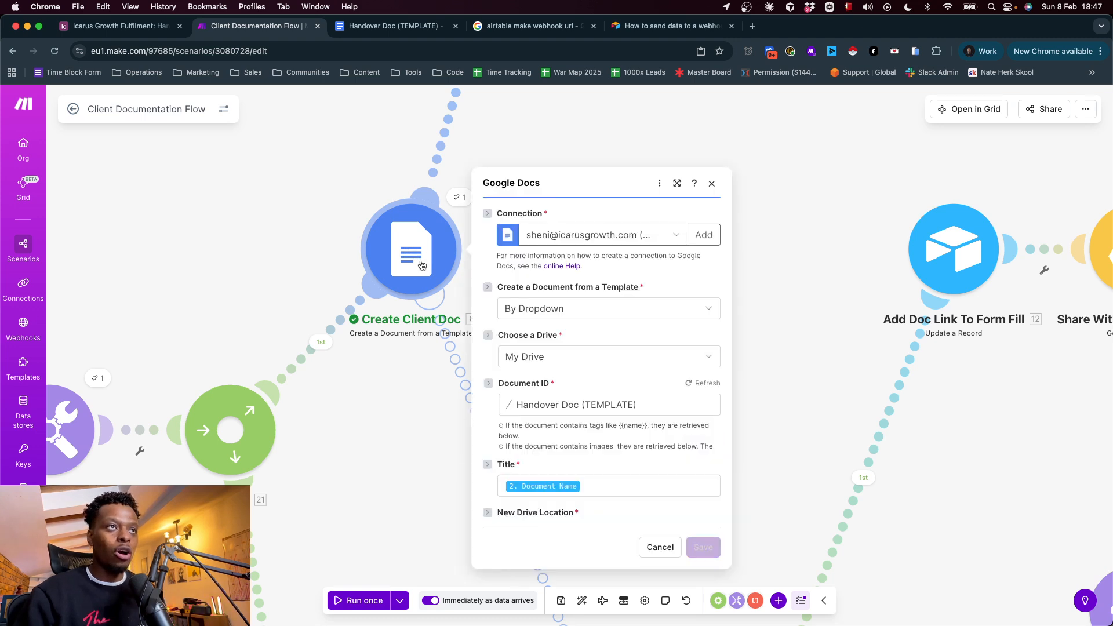
pyautogui.click(406, 26)
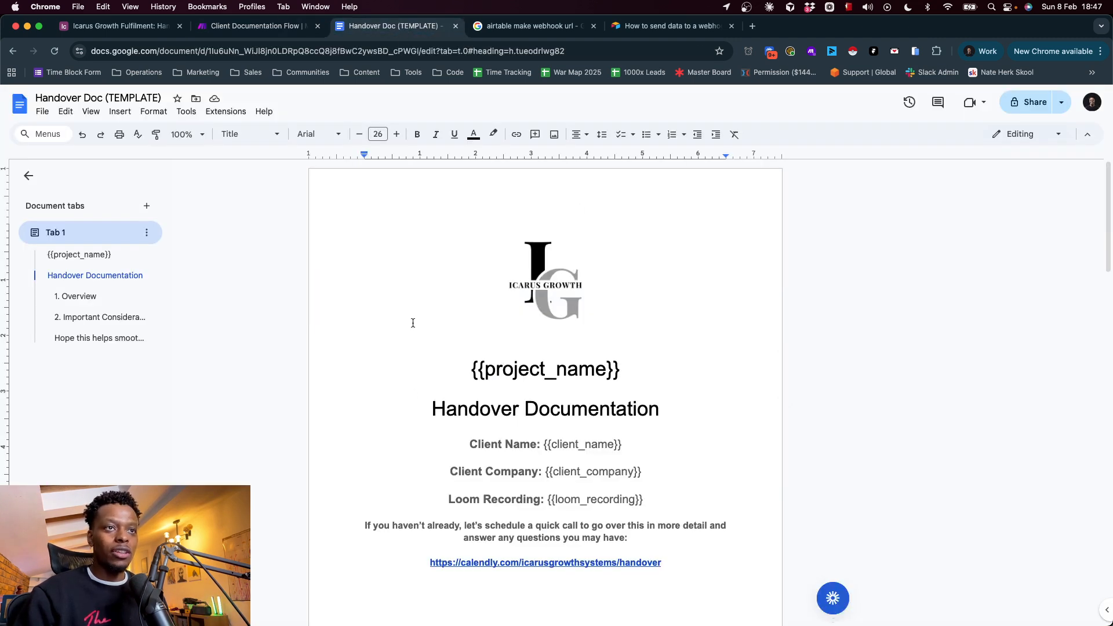
pyautogui.click(553, 266)
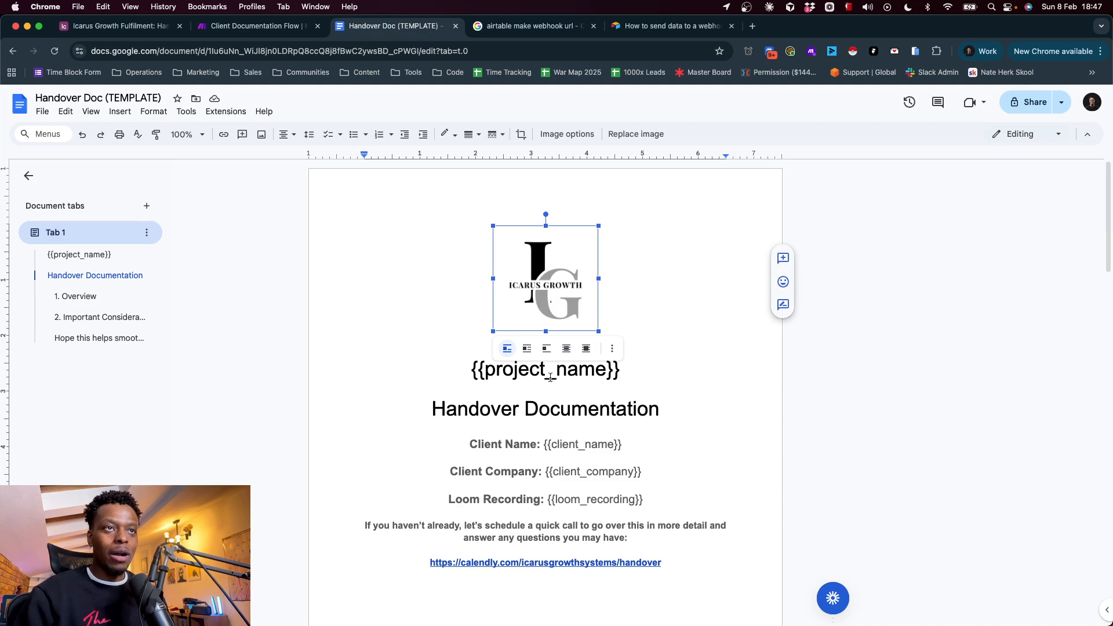
pyautogui.tripleClick(503, 372)
pyautogui.tripleClick(533, 412)
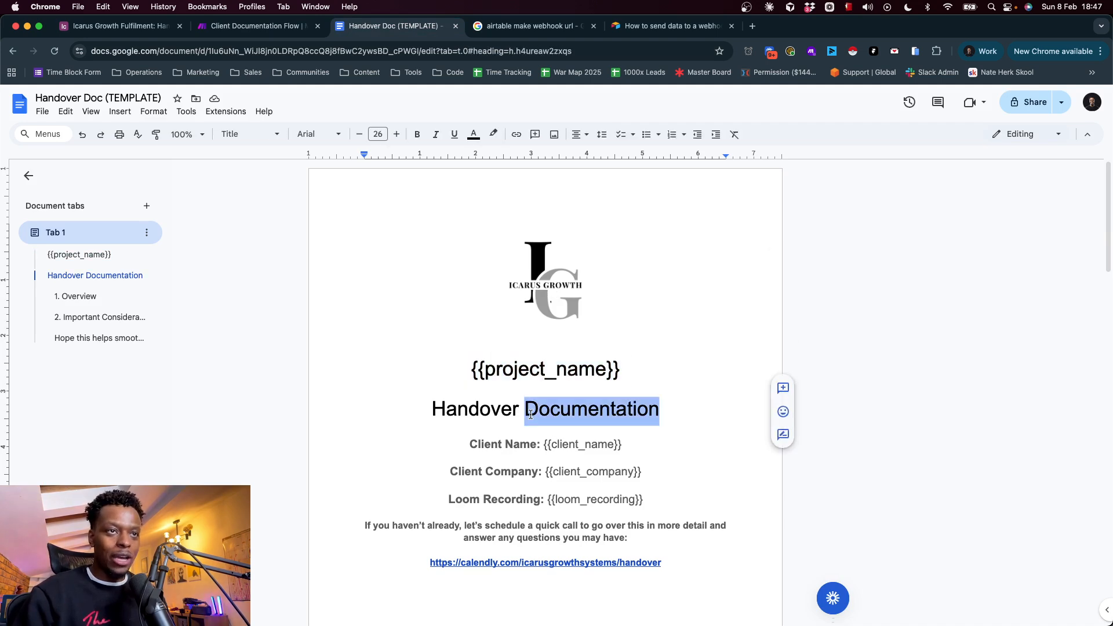
pyautogui.doubleClick(580, 446)
pyautogui.click(585, 472)
pyautogui.doubleClick(585, 472)
pyautogui.doubleClick(585, 500)
# Highlight the double-bracketed overview and considerations placeholders on the template's second page, and return to the first page
pyautogui.scroll(-3, 584, 499)
pyautogui.scroll(-10, 510, 457)
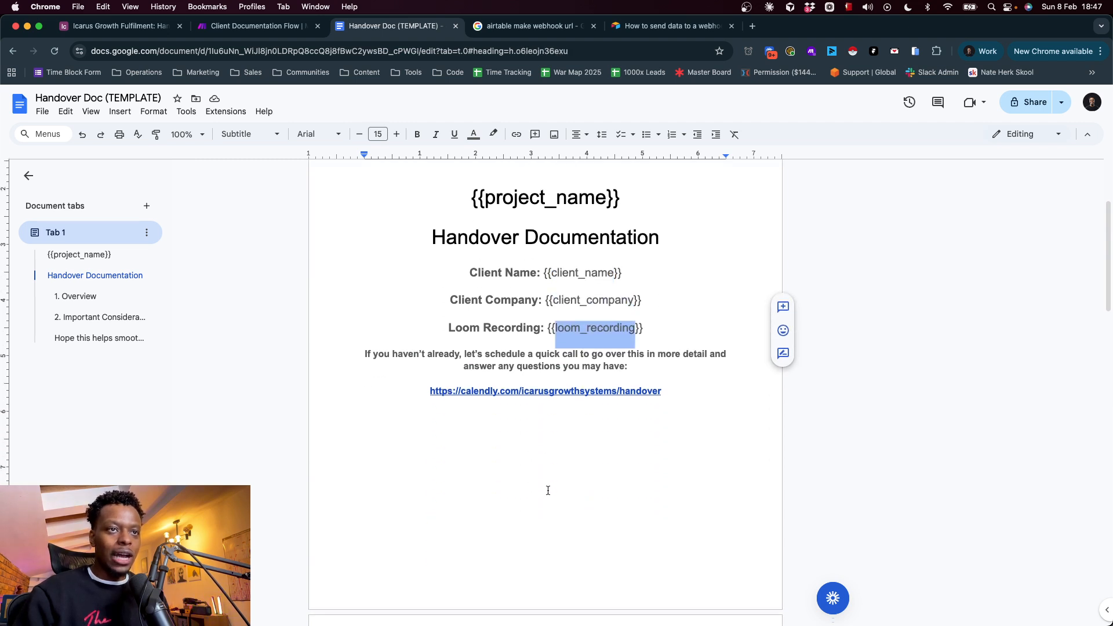
pyautogui.scroll(2, 510, 457)
pyautogui.click(403, 326)
pyautogui.tripleClick(403, 327)
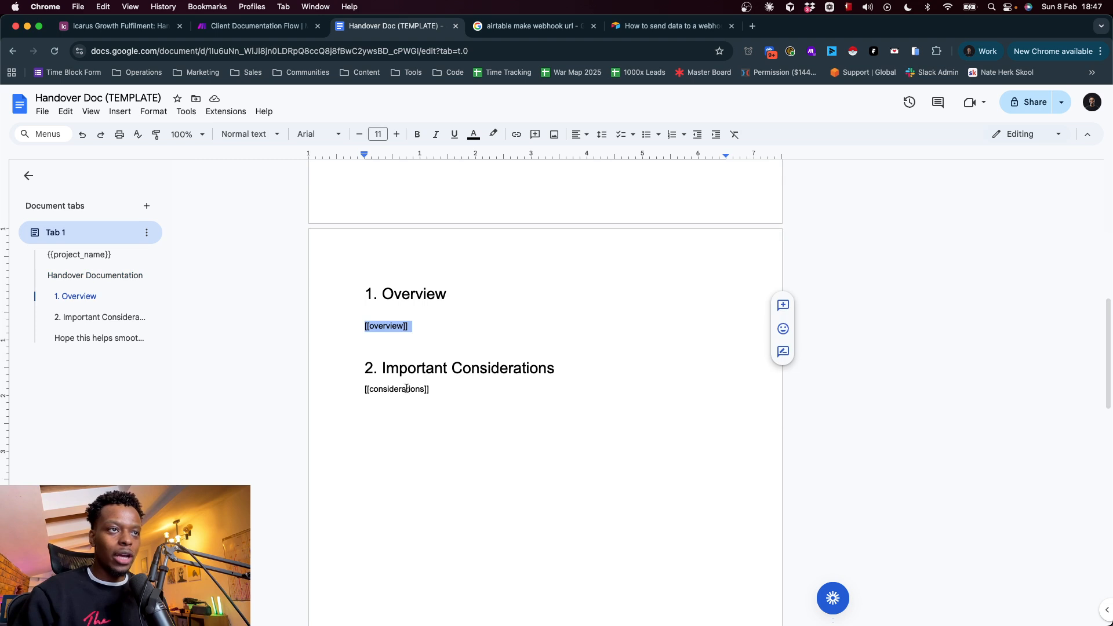
pyautogui.tripleClick(404, 394)
pyautogui.click(516, 389)
pyautogui.doubleClick(412, 389)
pyautogui.doubleClick(400, 326)
pyautogui.scroll(10, 434, 323)
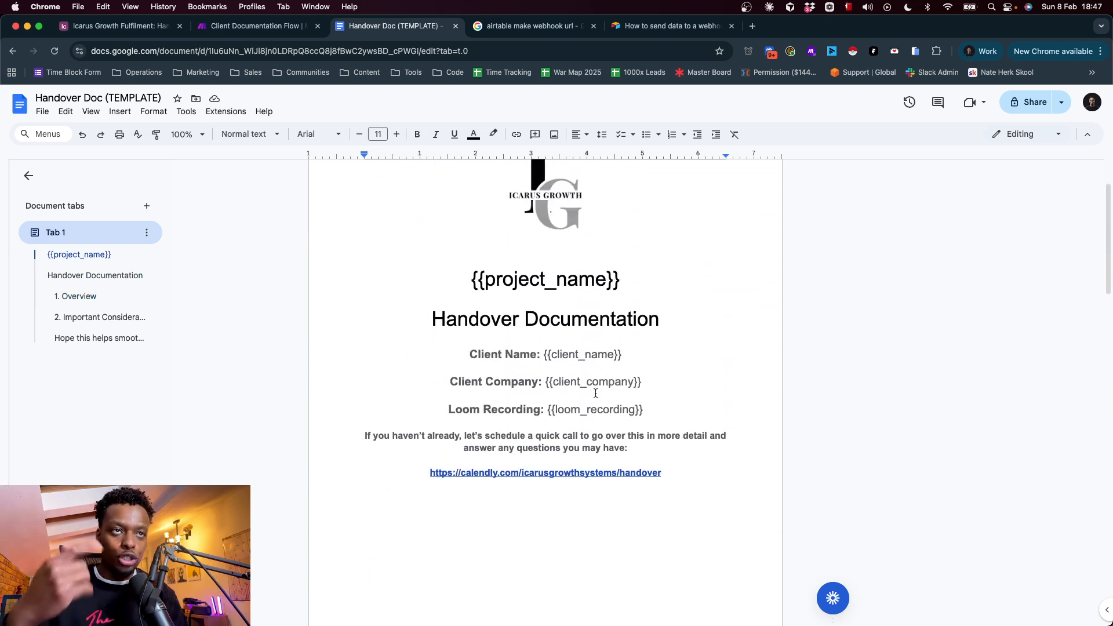
# Switch back to the Make scenario and review Create Client Doc's placeholder values, image URL, title, and drive location
pyautogui.click(255, 26)
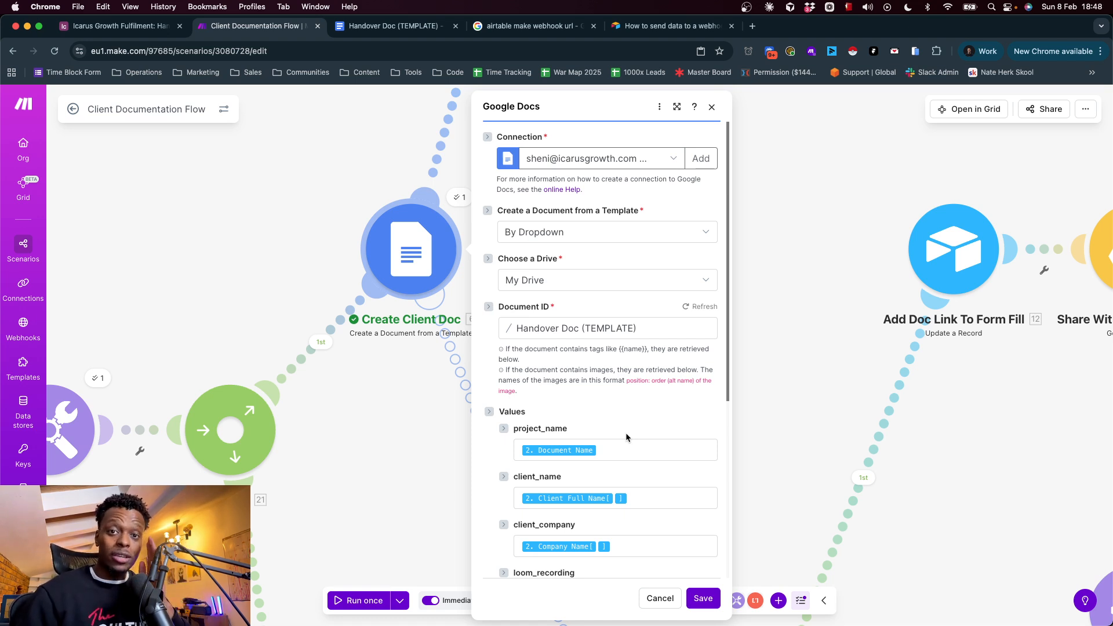
pyautogui.scroll(-4, 609, 376)
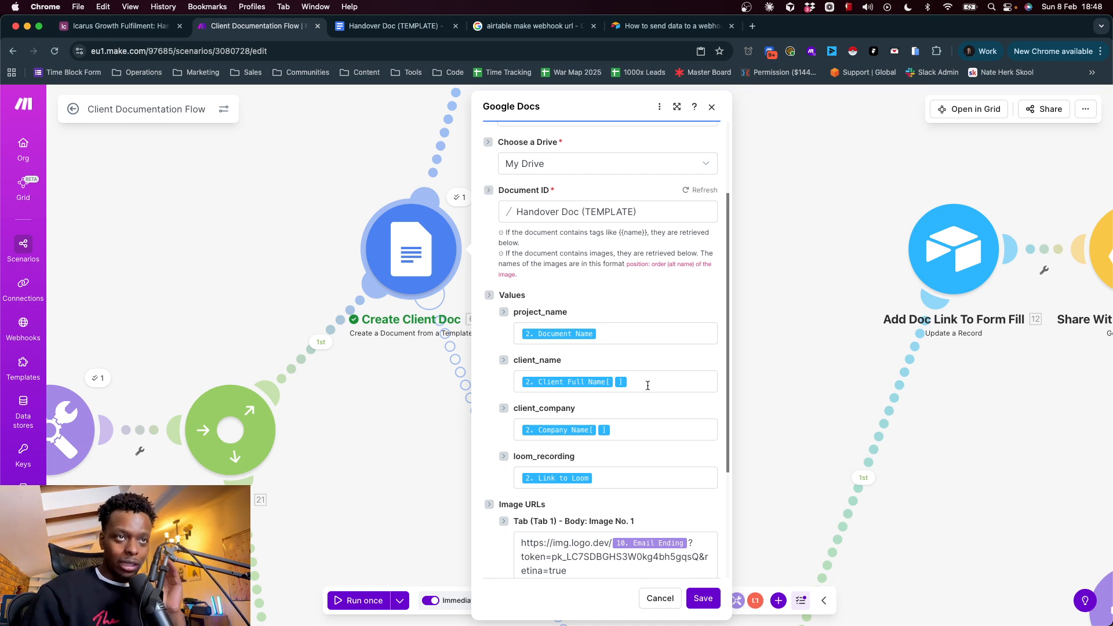
pyautogui.scroll(-3, 645, 377)
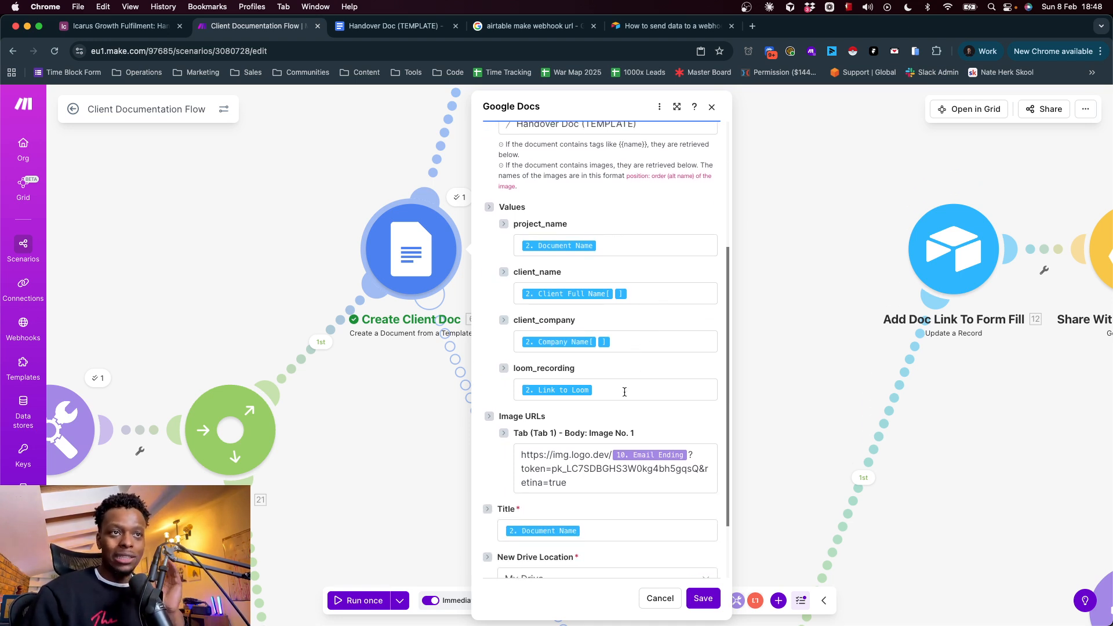
pyautogui.scroll(-2, 640, 475)
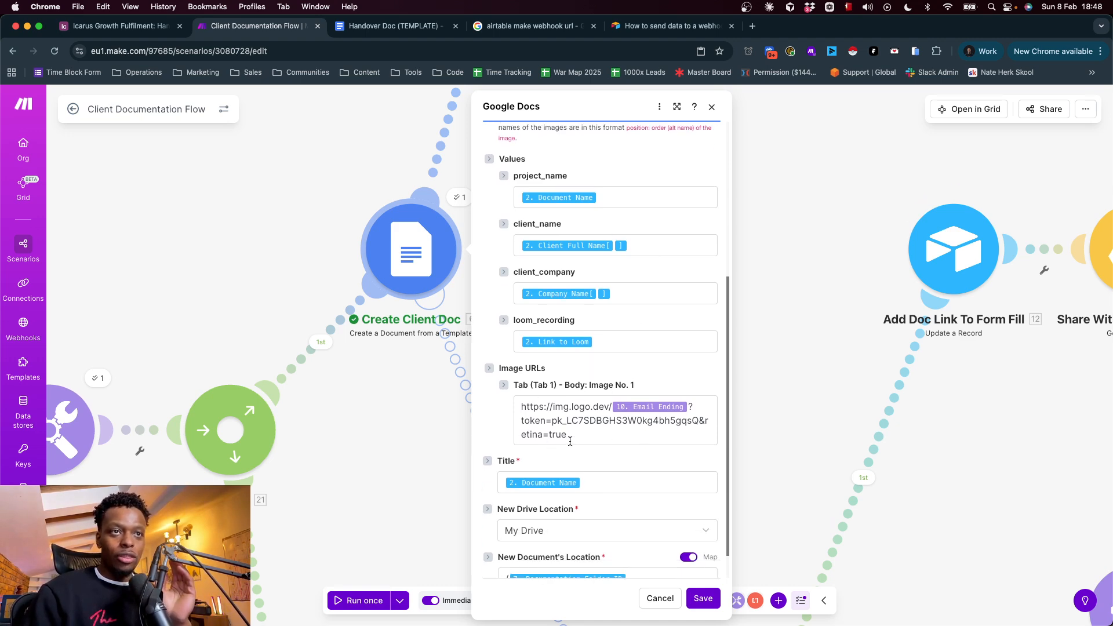
# Open logo.dev in a new browser tab and go through its dashboard to the Logo Images playground
pyautogui.click(757, 26)
pyautogui.write('logo')
pyautogui.press('Return')
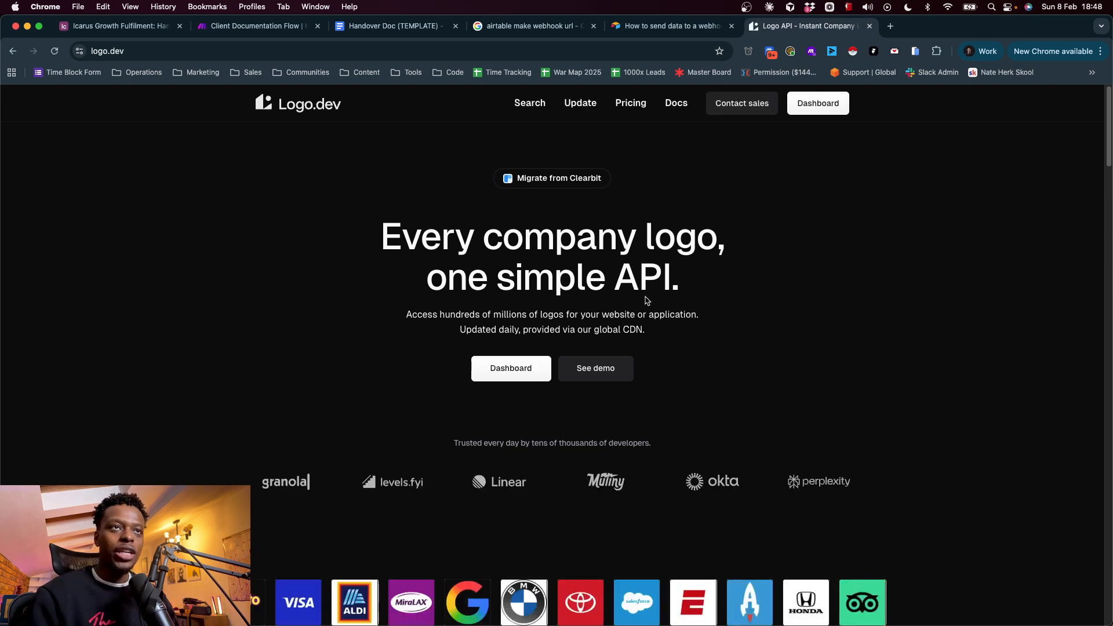
pyautogui.click(527, 380)
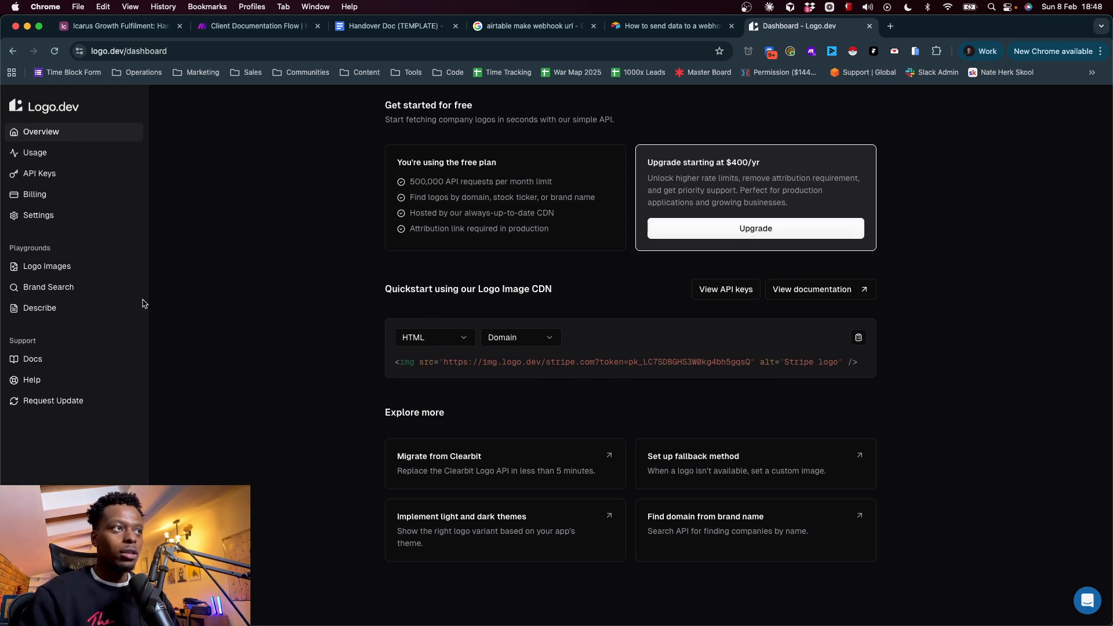
pyautogui.click(30, 273)
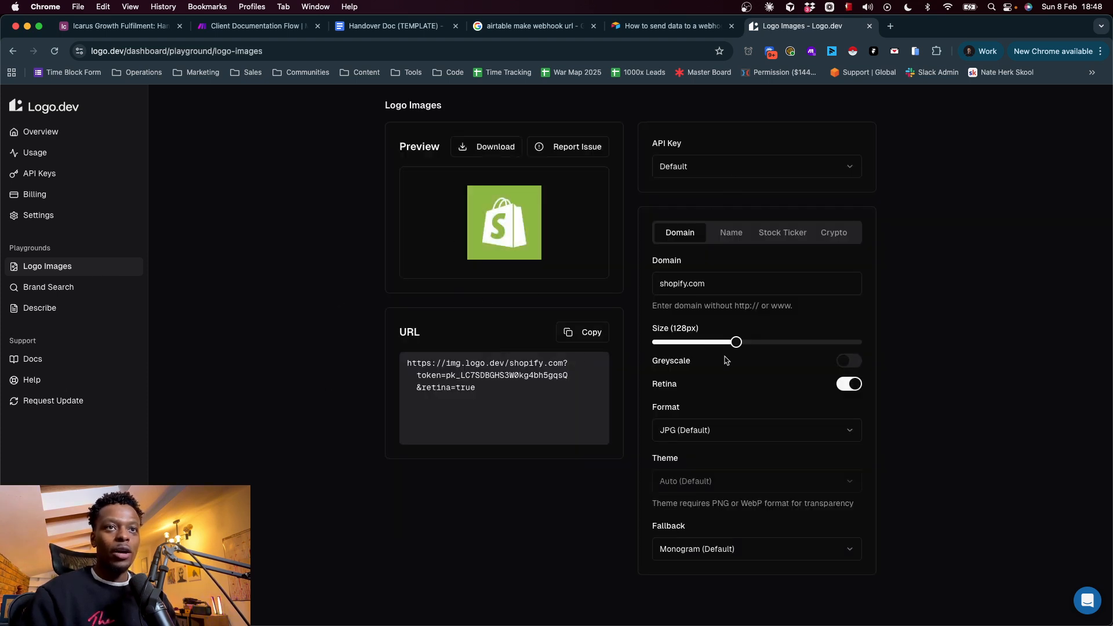
# Set the logo preview's domain to google.com, then switch to the Make scenario and inspect Create Client Doc's image URL
pyautogui.tripleClick(681, 282)
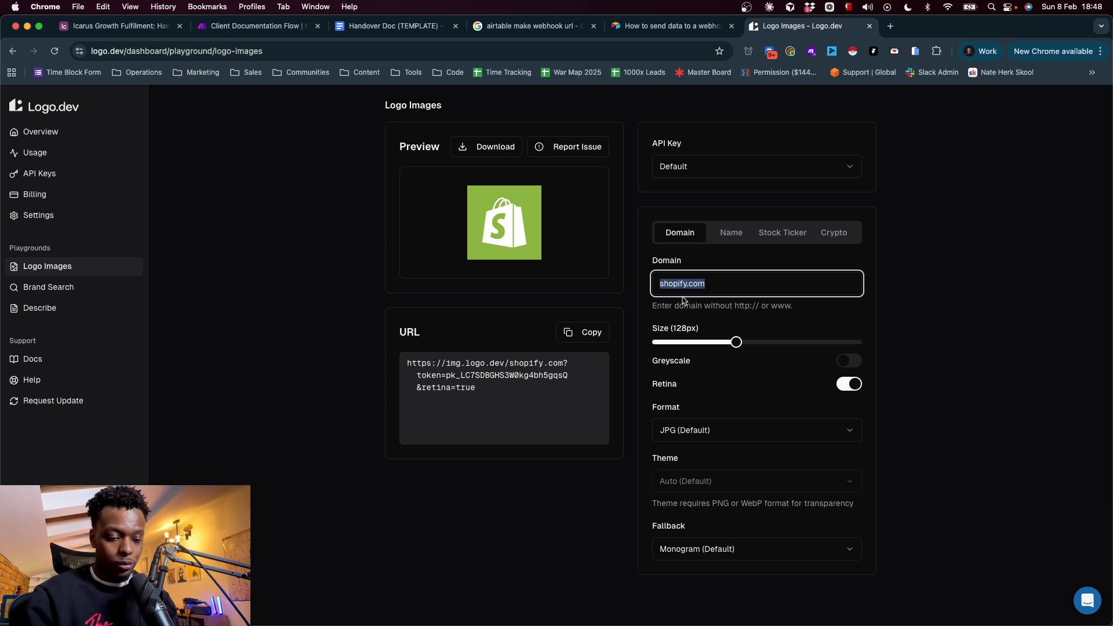
pyautogui.write('google.com')
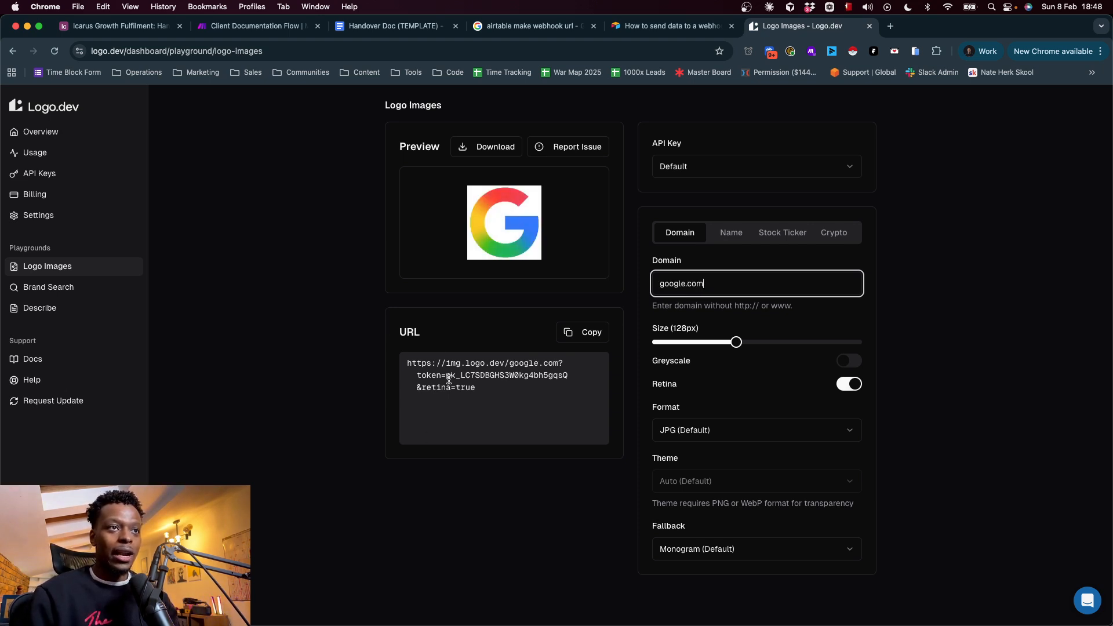
pyautogui.click(254, 26)
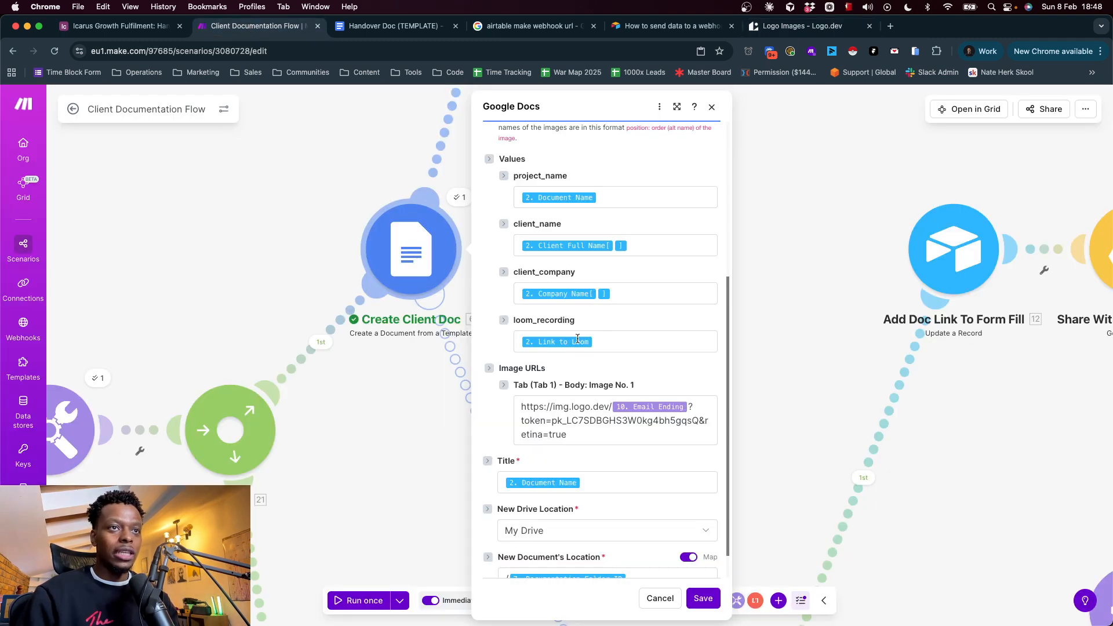
pyautogui.click(586, 430)
pyautogui.click(932, 102)
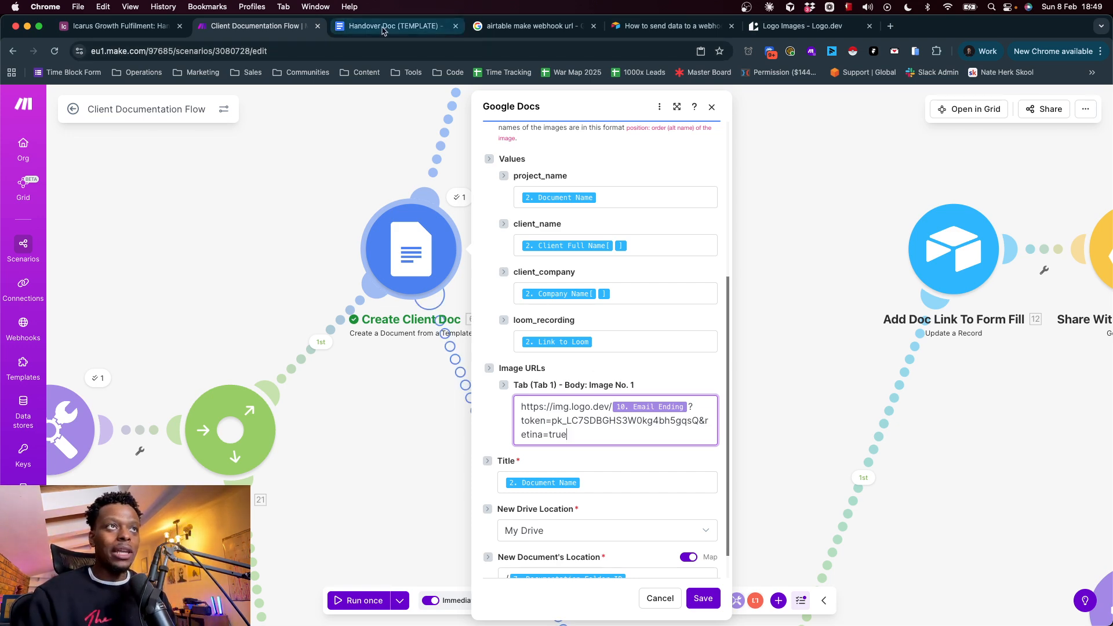
# Highlight google.com in the generated logo.dev URL, then review Create Client Doc's image URL and document location in Make and discard the dialog
pyautogui.click(809, 26)
pyautogui.moveTo(512, 361); pyautogui.dragTo(545, 360)
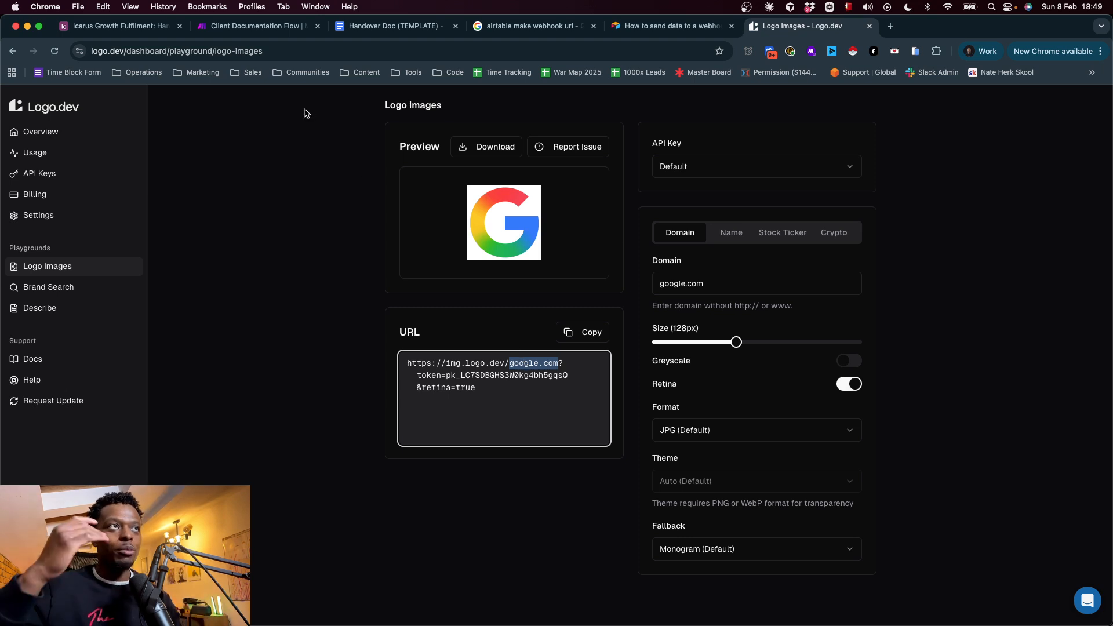
pyautogui.click(260, 34)
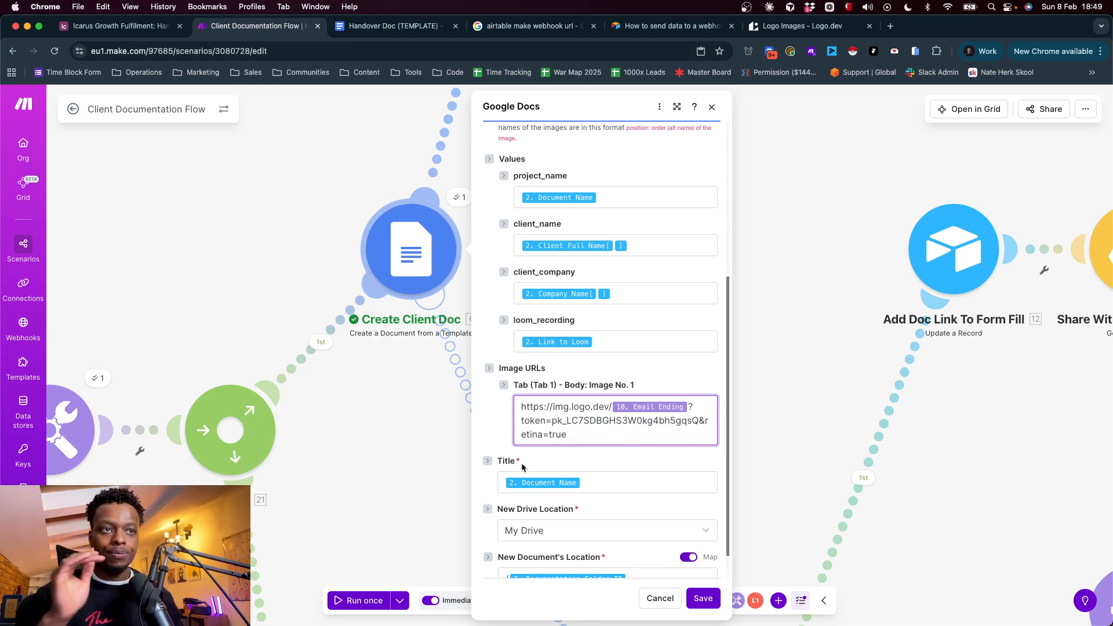
pyautogui.scroll(-1, 572, 464)
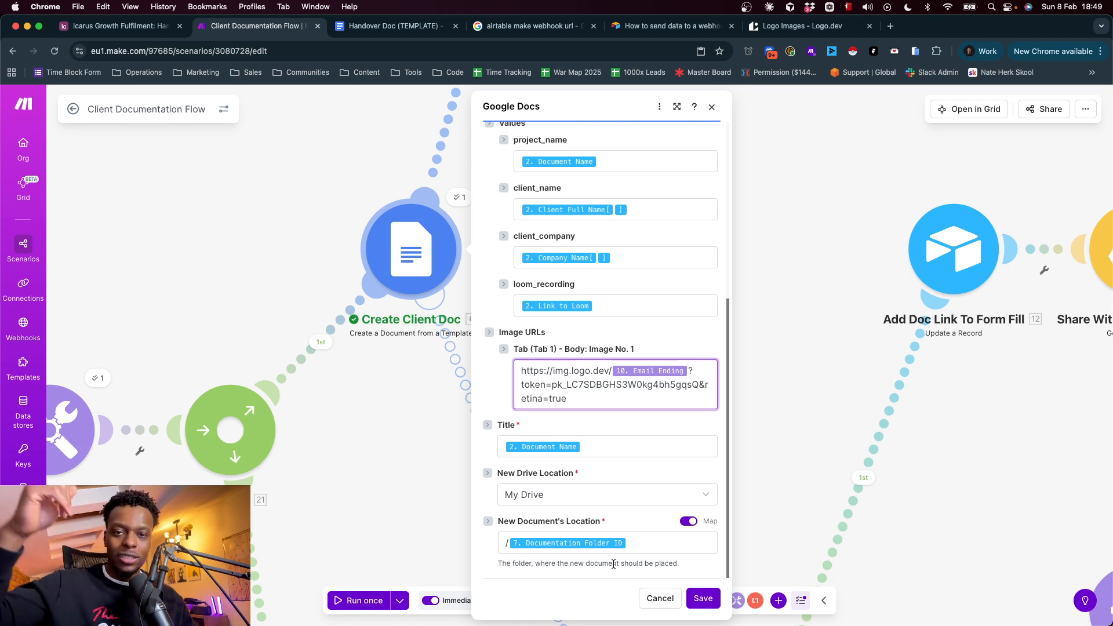
pyautogui.click(660, 599)
# Open the Add Doc Link To Form Fill settings, review the record ID and Link to document mappings, and close them
pyautogui.moveTo(559, 326); pyautogui.dragTo(554, 565)
pyautogui.moveTo(662, 268); pyautogui.dragTo(618, 486)
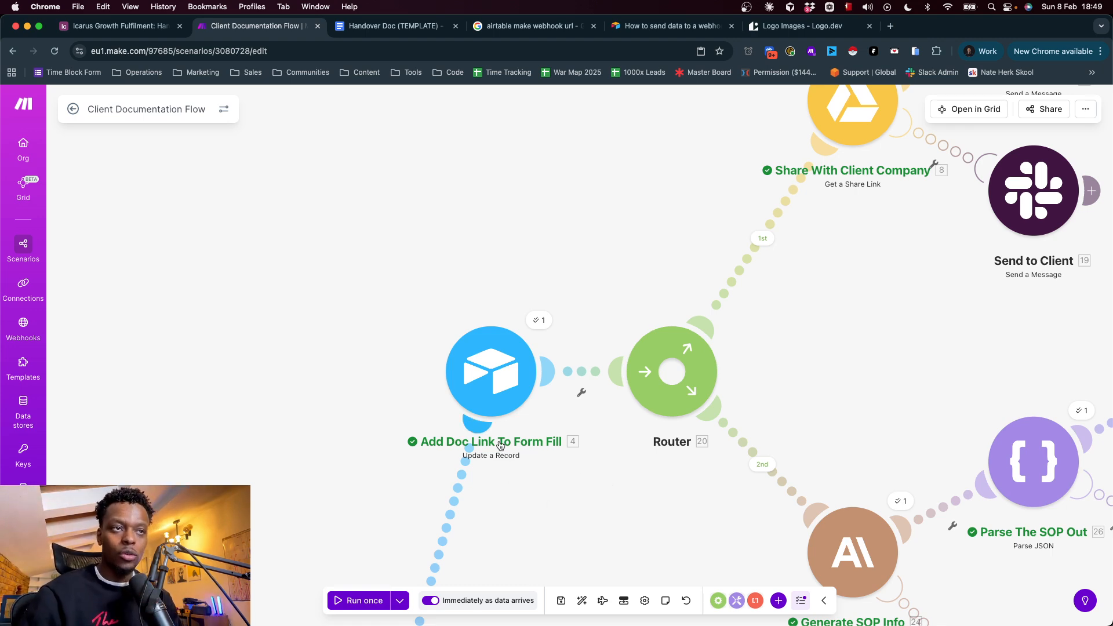
pyautogui.moveTo(359, 460); pyautogui.dragTo(395, 213)
pyautogui.moveTo(330, 398); pyautogui.dragTo(271, 511)
pyautogui.click(484, 240)
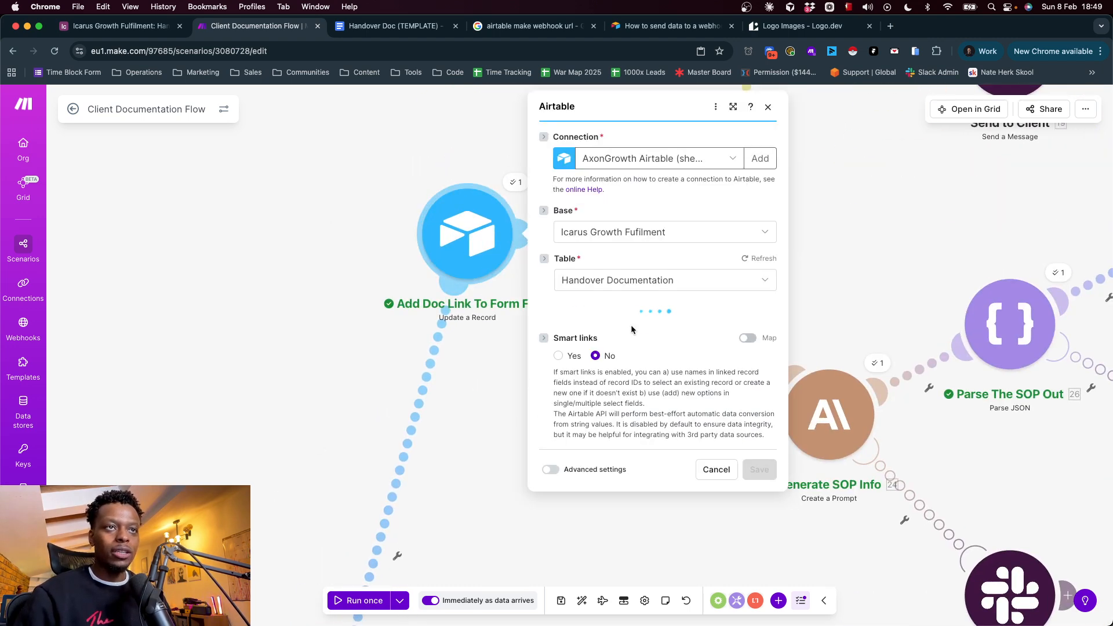
pyautogui.scroll(-3, 637, 383)
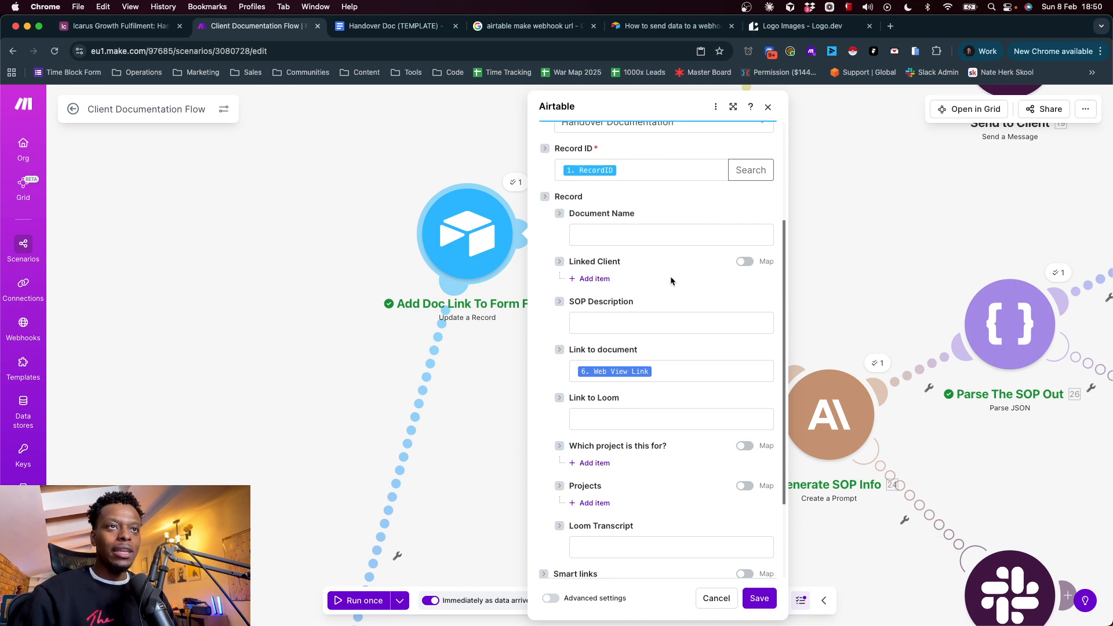
pyautogui.scroll(3, 670, 280)
pyautogui.click(337, 323)
pyautogui.moveTo(307, 432); pyautogui.dragTo(733, 112)
pyautogui.moveTo(494, 354); pyautogui.dragTo(638, 198)
pyautogui.moveTo(218, 424); pyautogui.dragTo(502, 261)
pyautogui.moveTo(701, 279); pyautogui.dragTo(408, 470)
pyautogui.moveTo(771, 122); pyautogui.dragTo(500, 410)
pyautogui.moveTo(570, 282); pyautogui.dragTo(371, 540)
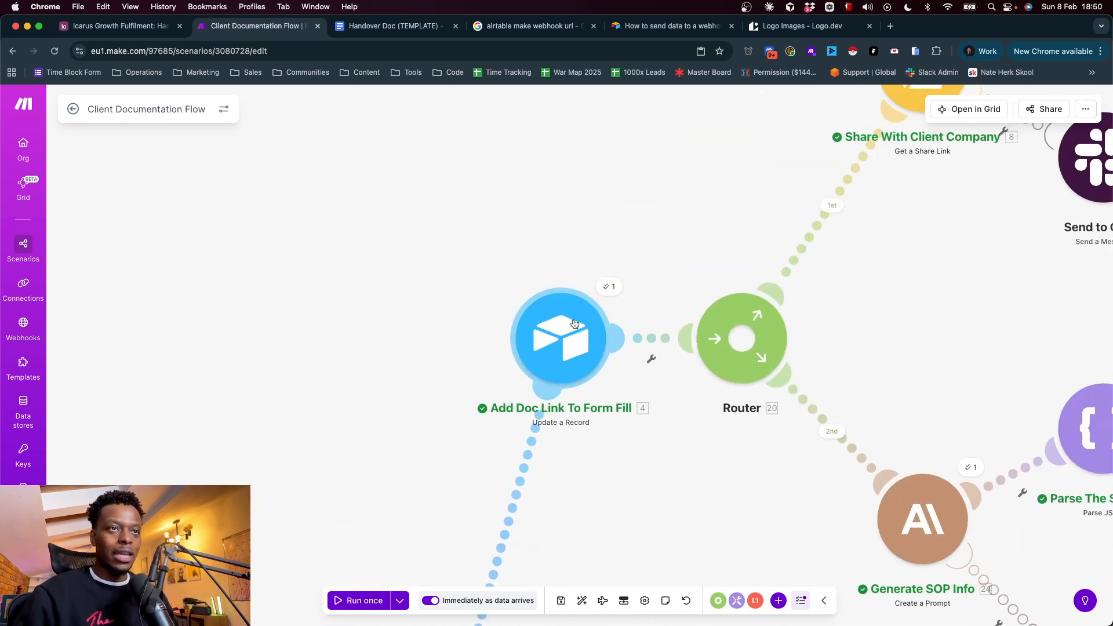
# Switch to the Airtable base's data and examine the Link to document and Link to Loom columns in the Handover Documentation table
pyautogui.click(139, 26)
pyautogui.click(509, 104)
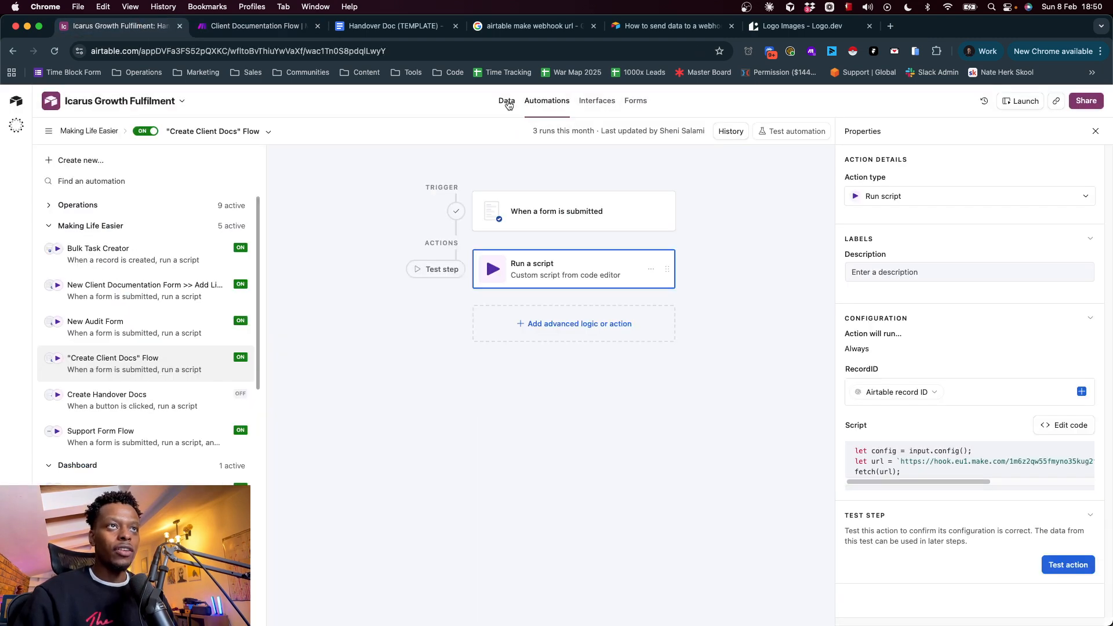
pyautogui.click(509, 103)
pyautogui.hscroll(-10, 497, 318)
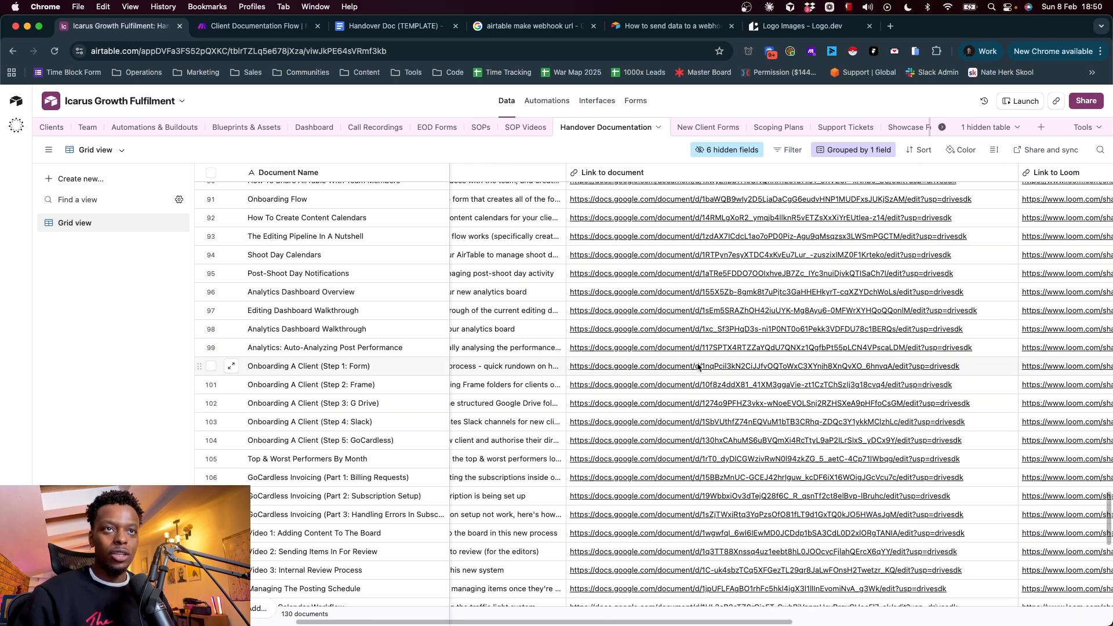
pyautogui.hscroll(10, 698, 367)
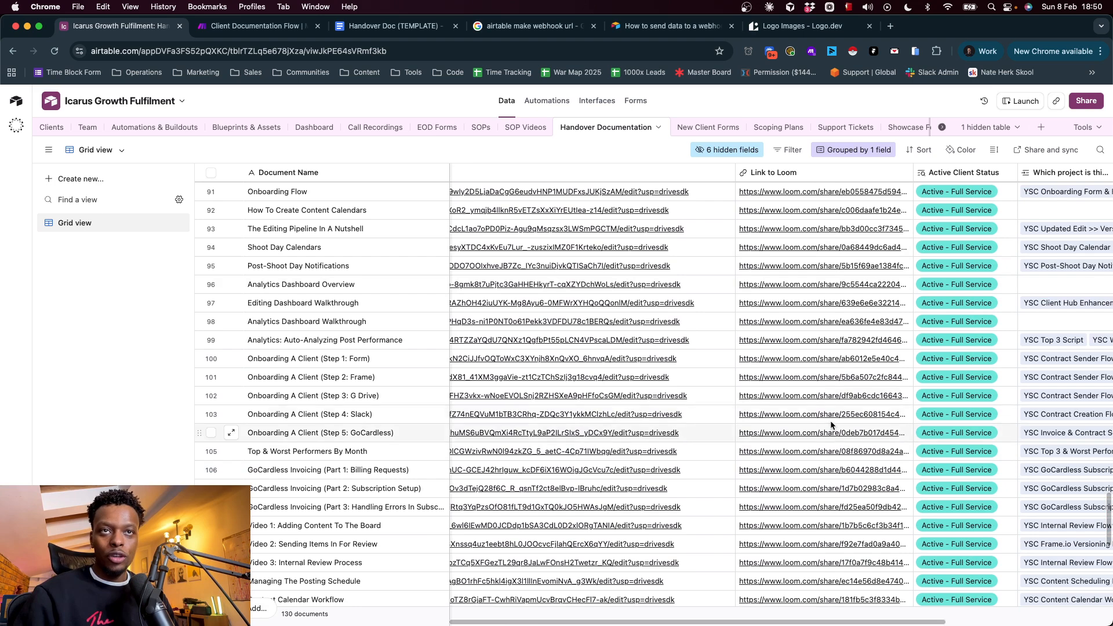
pyautogui.hscroll(-8, 795, 384)
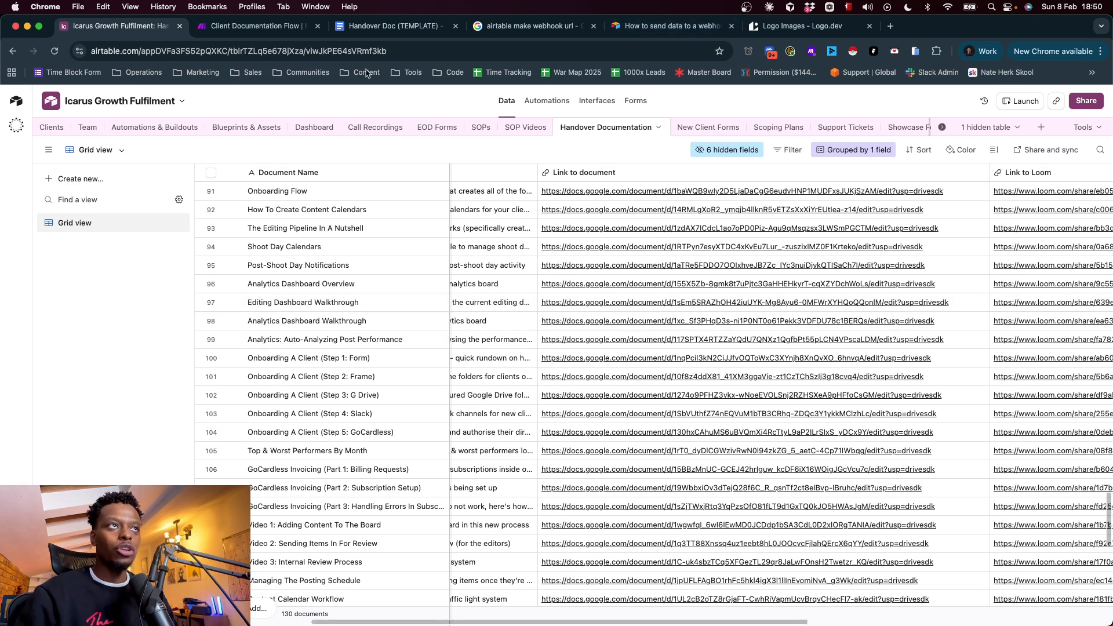
# Return to the Make scenario and open the Share With Client Company settings on the first router branch
pyautogui.click(255, 26)
pyautogui.moveTo(736, 224); pyautogui.dragTo(462, 299)
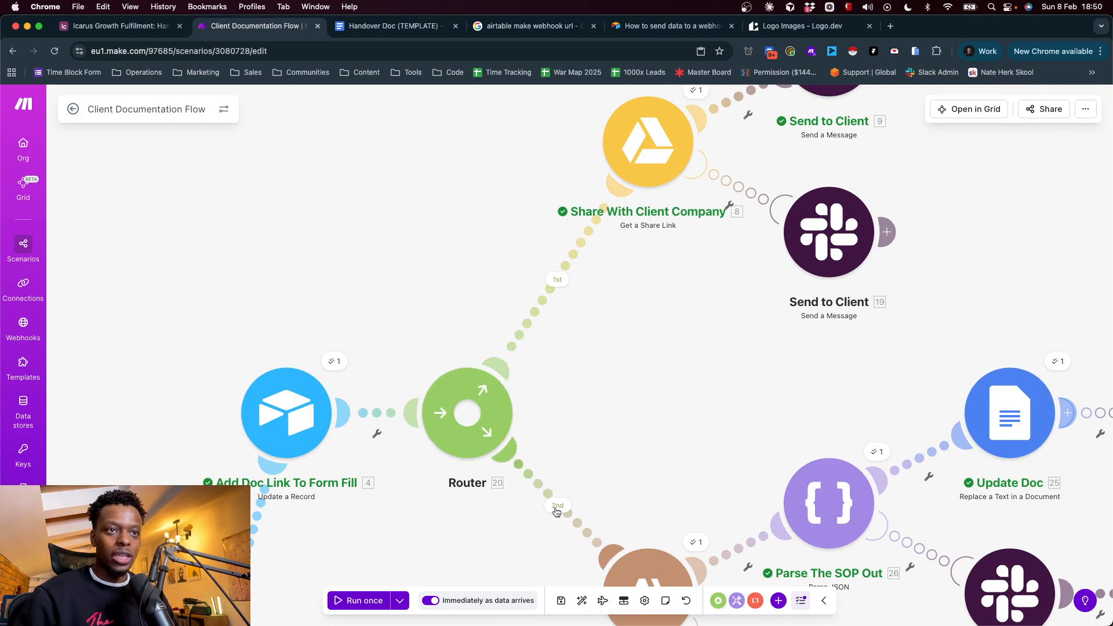
pyautogui.moveTo(664, 341); pyautogui.dragTo(528, 492)
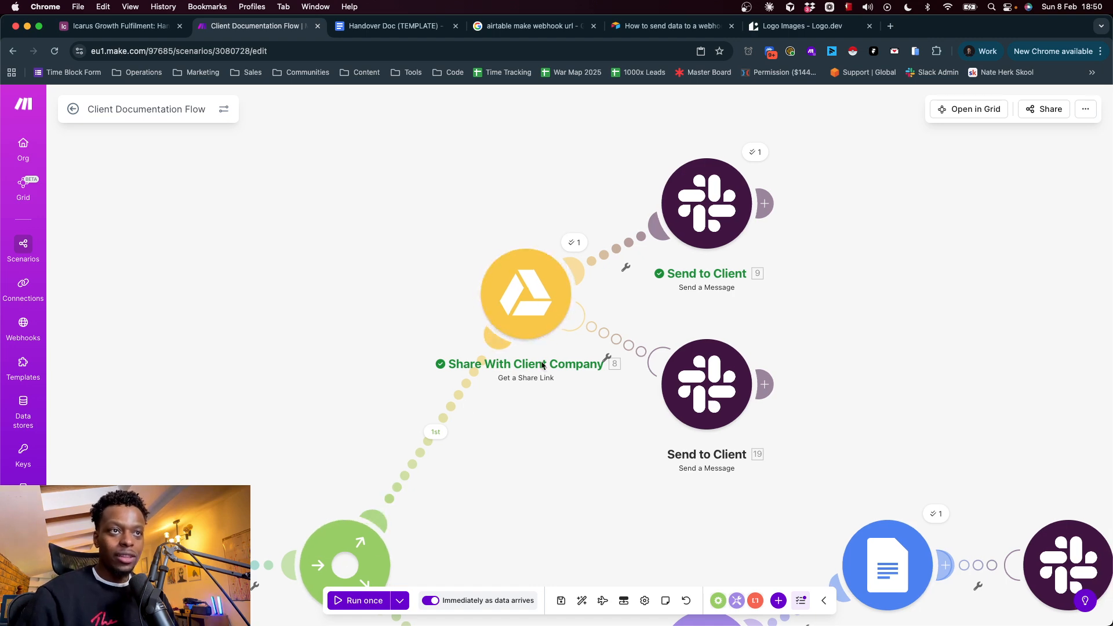
pyautogui.moveTo(288, 454); pyautogui.dragTo(502, 143)
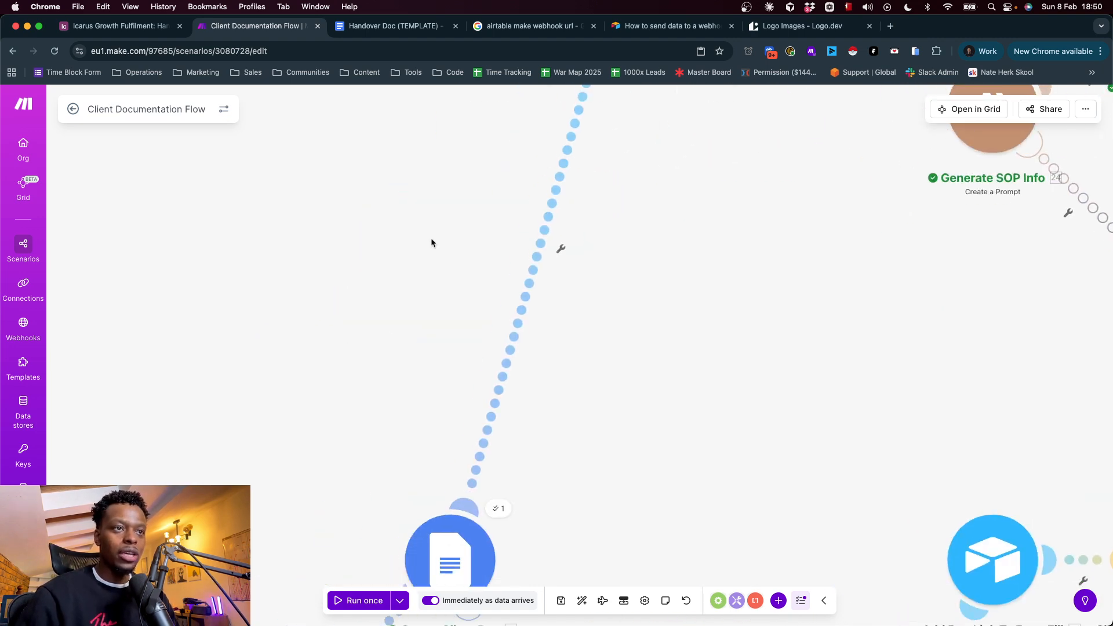
pyautogui.moveTo(427, 478); pyautogui.dragTo(415, 360)
pyautogui.hscroll(10, 584, 460)
pyautogui.scroll(-6, 584, 460)
pyautogui.scroll(8, 641, 323)
pyautogui.hscroll(5, 641, 323)
pyautogui.click(580, 255)
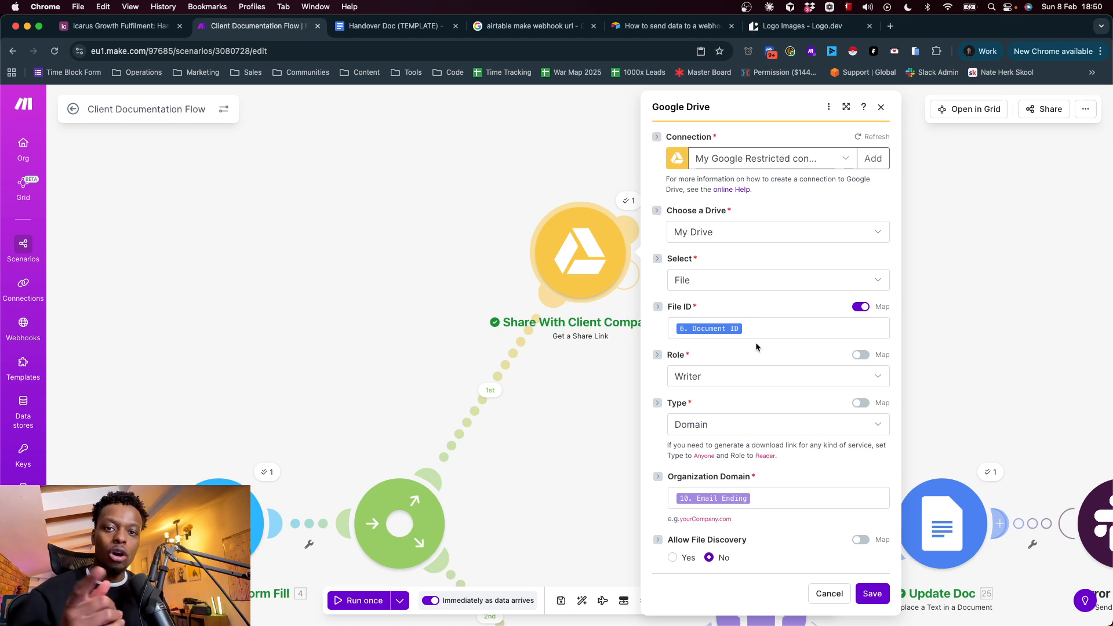
# Close the sharing settings and examine the output bundle from Create Client Doc's last run
pyautogui.moveTo(375, 401); pyautogui.dragTo(733, 60)
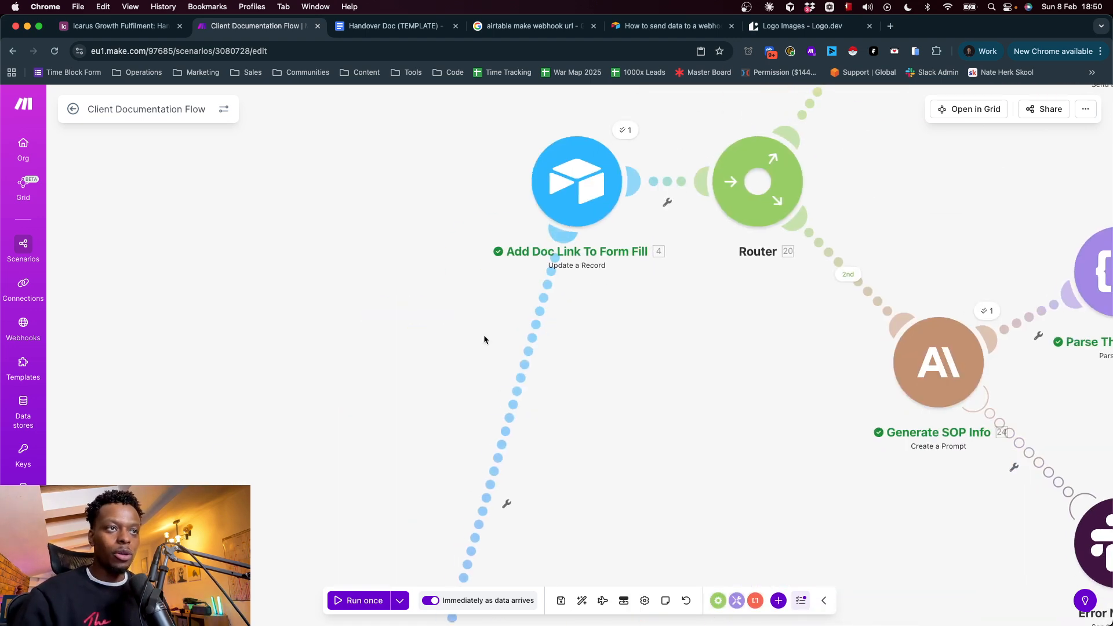
pyautogui.moveTo(398, 439); pyautogui.dragTo(508, 92)
pyautogui.click(555, 414)
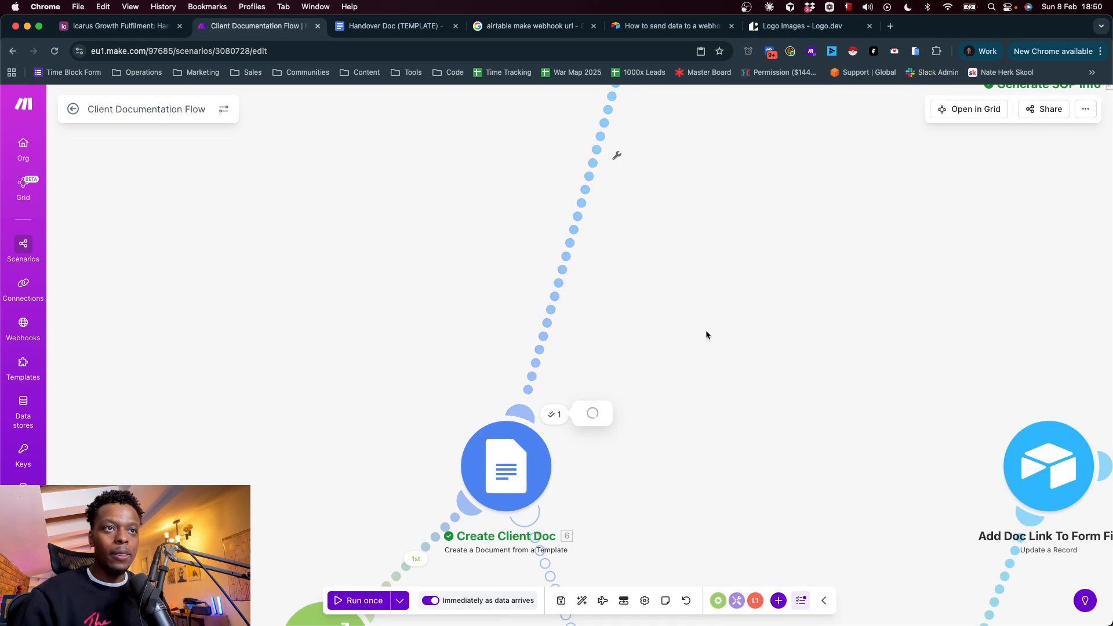
pyautogui.scroll(-5, 683, 385)
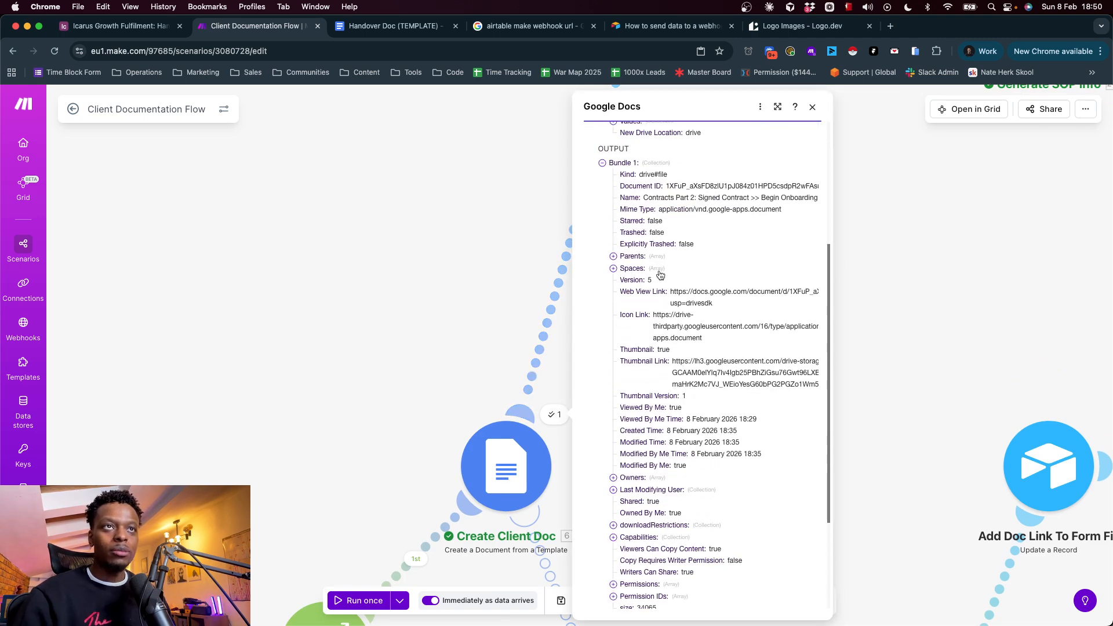
pyautogui.scroll(-3, 672, 259)
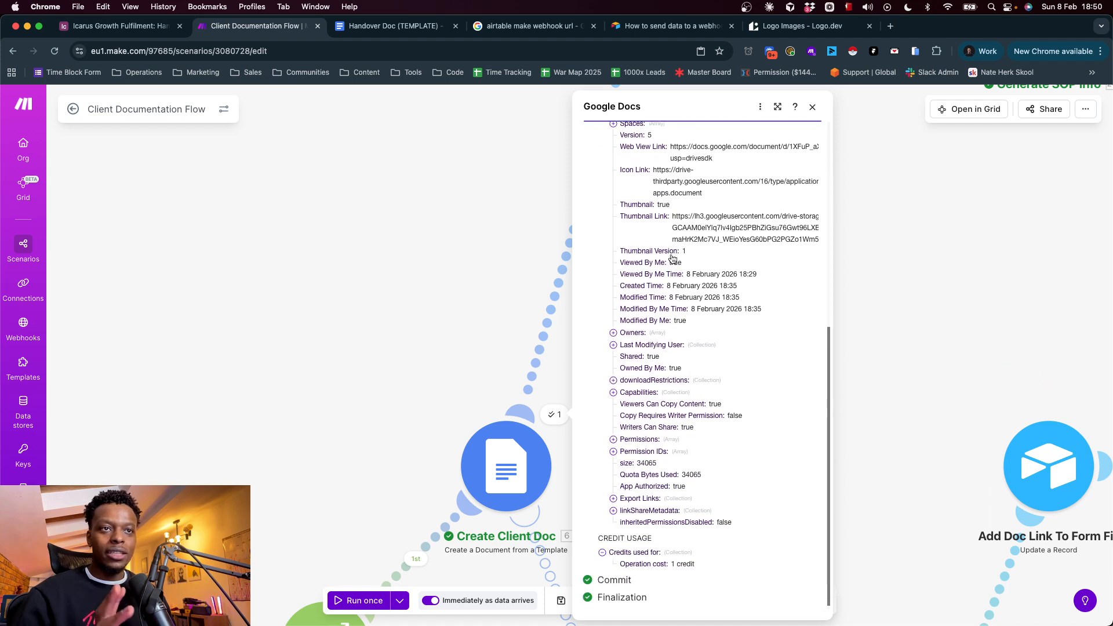
pyautogui.scroll(3, 672, 258)
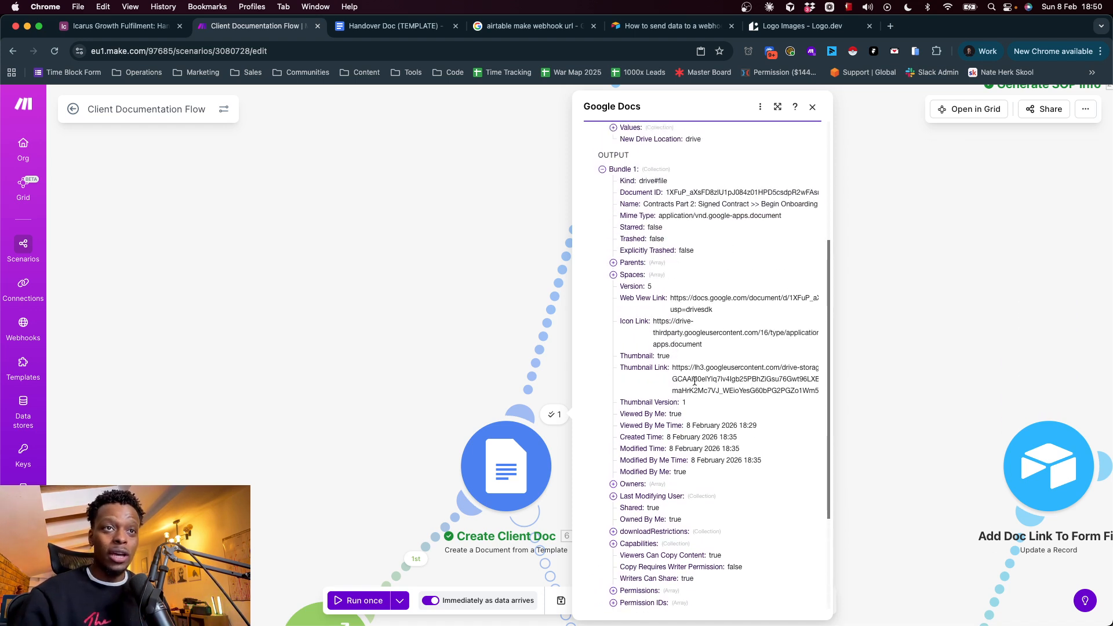
# Open the bundle's Web View Link in a new browser tab to view the generated document, then close it and the output
pyautogui.tripleClick(686, 299)
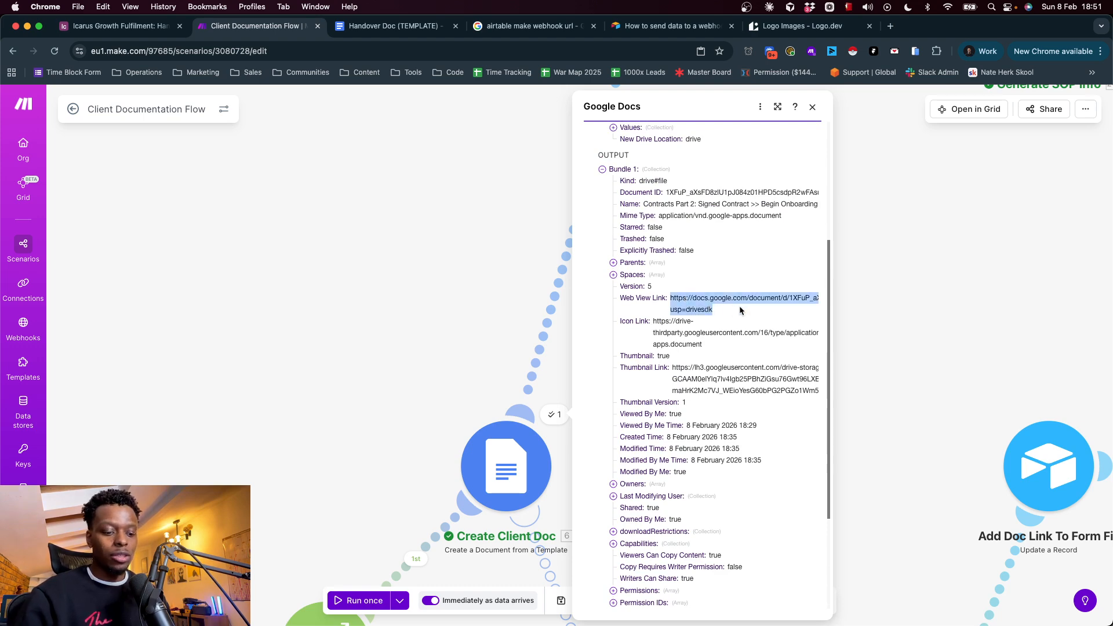
pyautogui.press('super+c')
pyautogui.click(890, 26)
pyautogui.press('super+v')
pyautogui.press('Return')
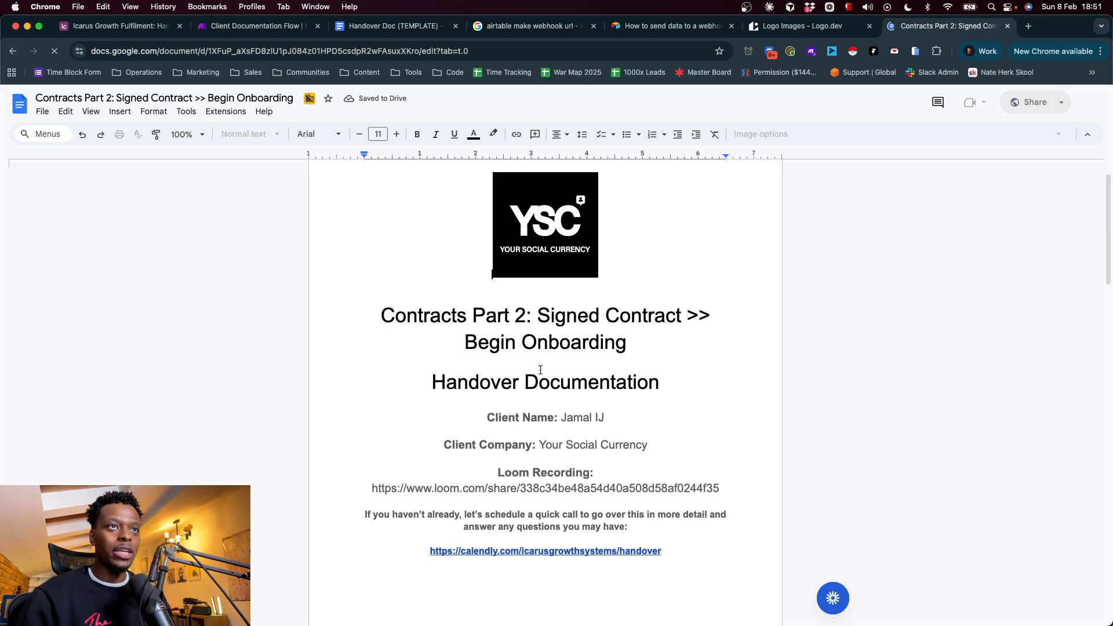
pyautogui.click(1008, 26)
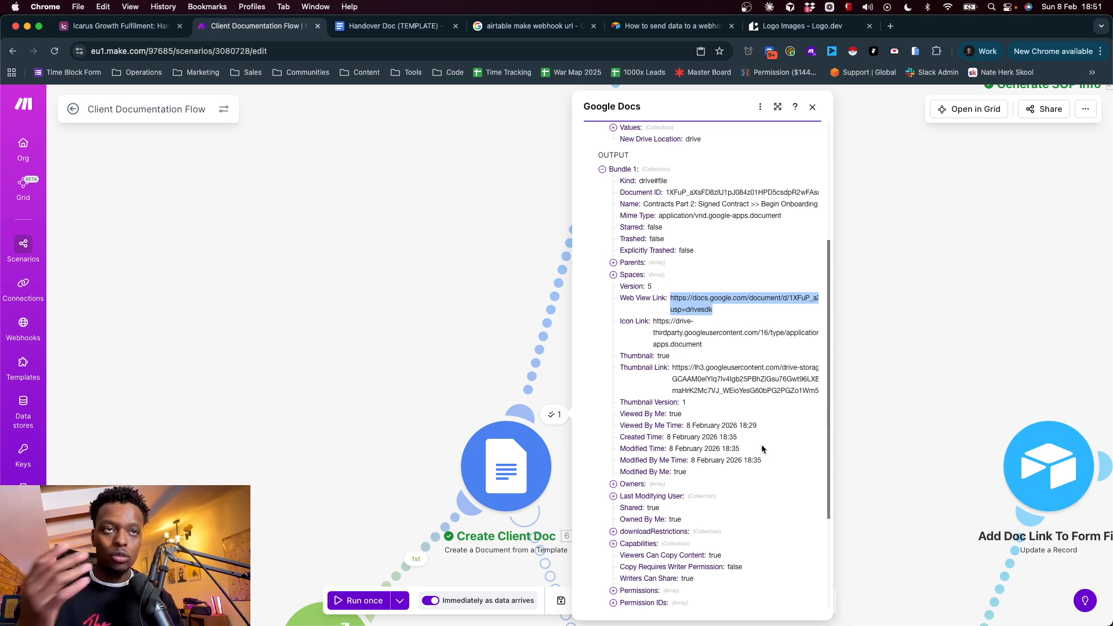
pyautogui.scroll(-5, 674, 355)
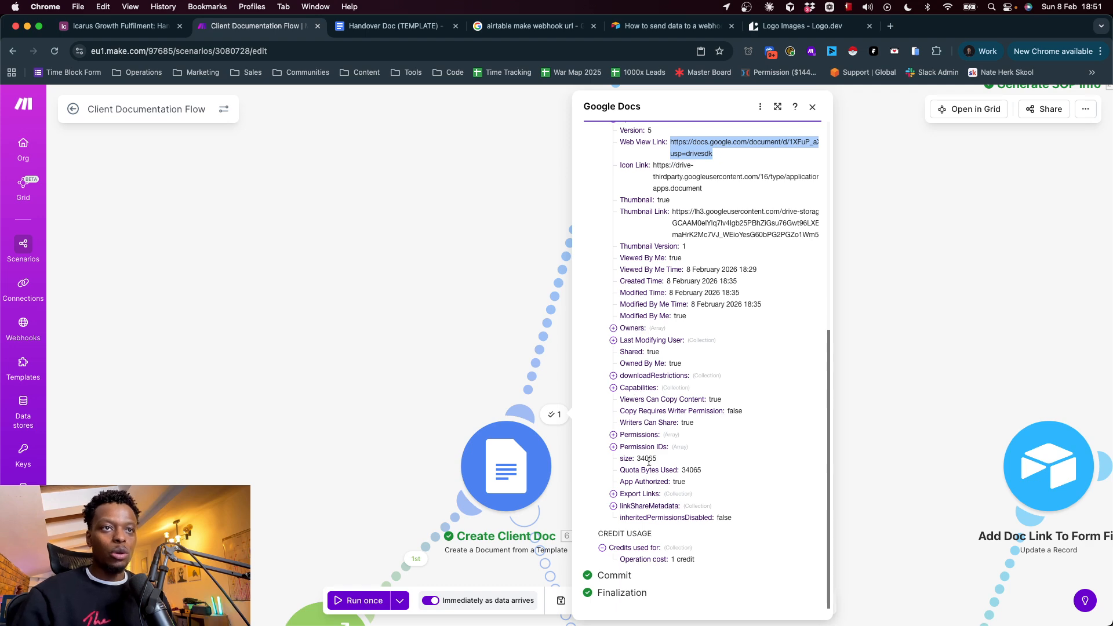
pyautogui.click(894, 284)
# Reopen the Share With Client Company settings and check the available sharing types, keeping Domain selected
pyautogui.hscroll(10, 582, 575)
pyautogui.scroll(-5, 582, 575)
pyautogui.scroll(6, 628, 304)
pyautogui.hscroll(-3, 627, 305)
pyautogui.click(524, 270)
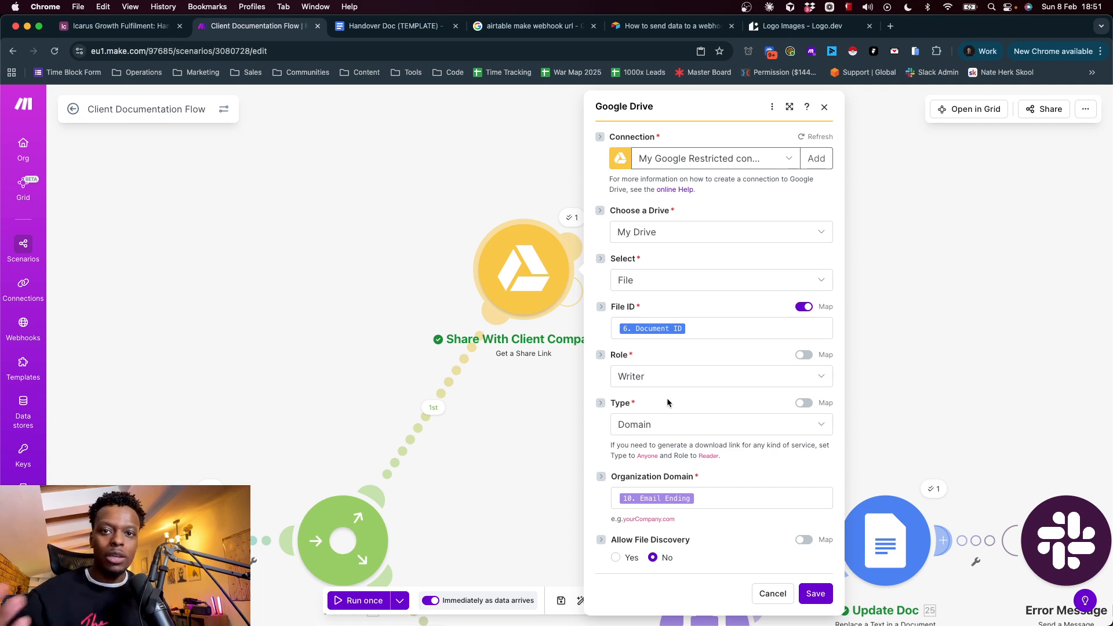
pyautogui.click(652, 425)
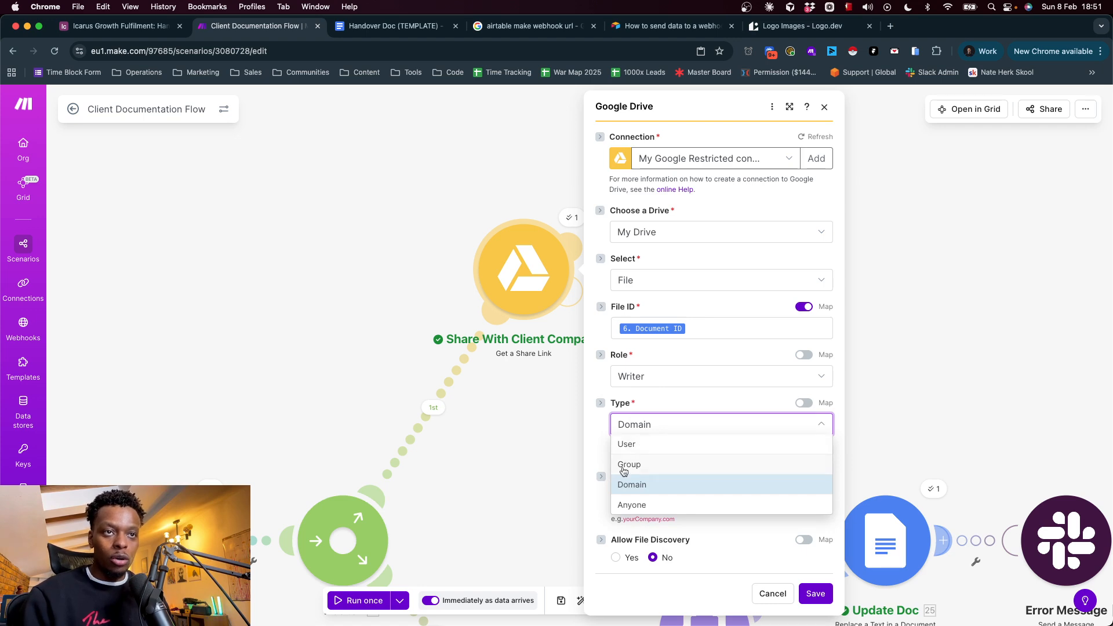
pyautogui.click(625, 486)
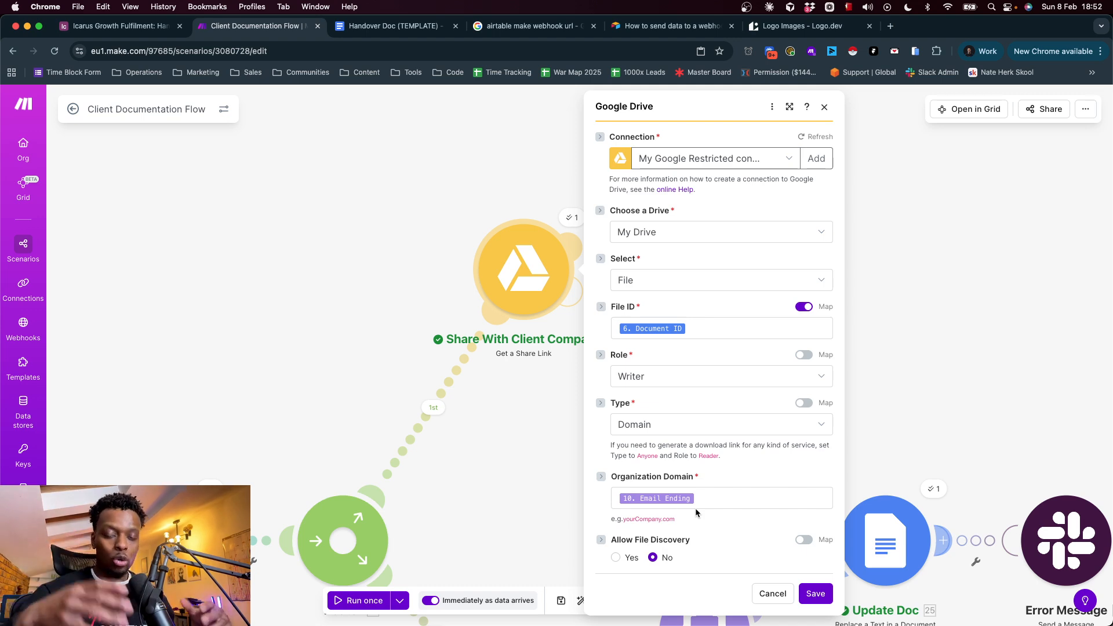
# Close the sharing settings, then open the upper Send to Client Slack module and review its channel and message blocks
pyautogui.click(501, 454)
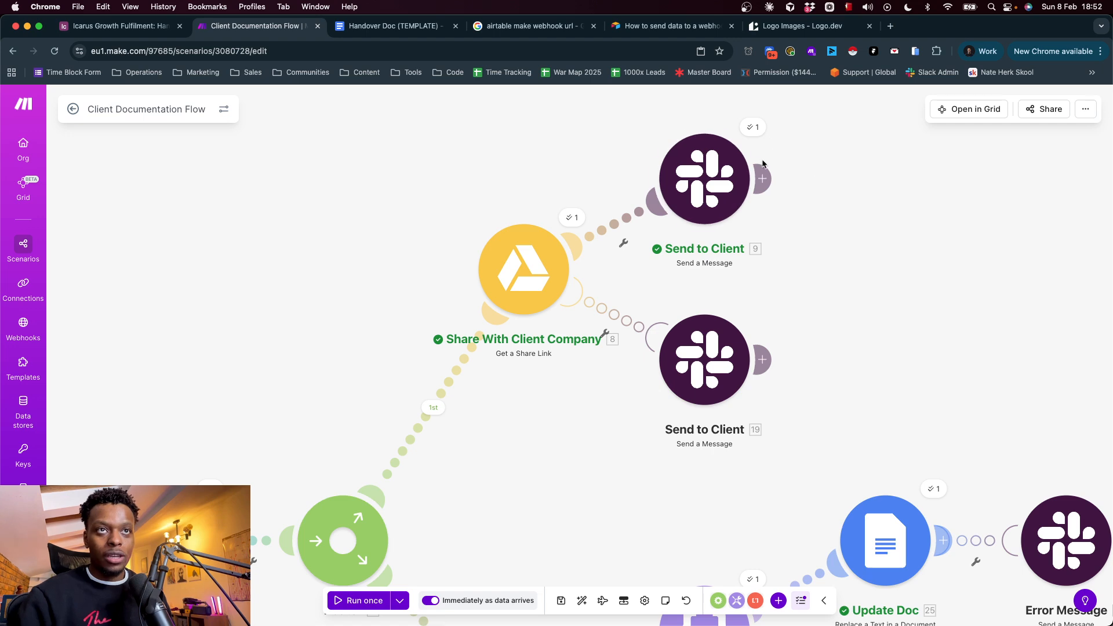
pyautogui.moveTo(808, 169); pyautogui.dragTo(614, 318)
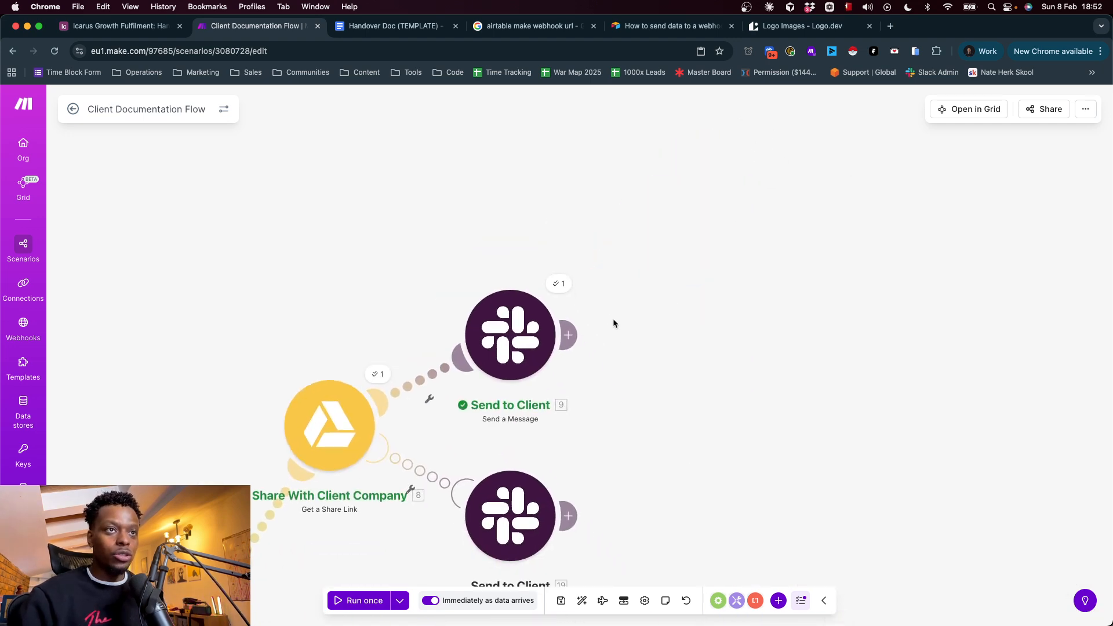
pyautogui.click(550, 333)
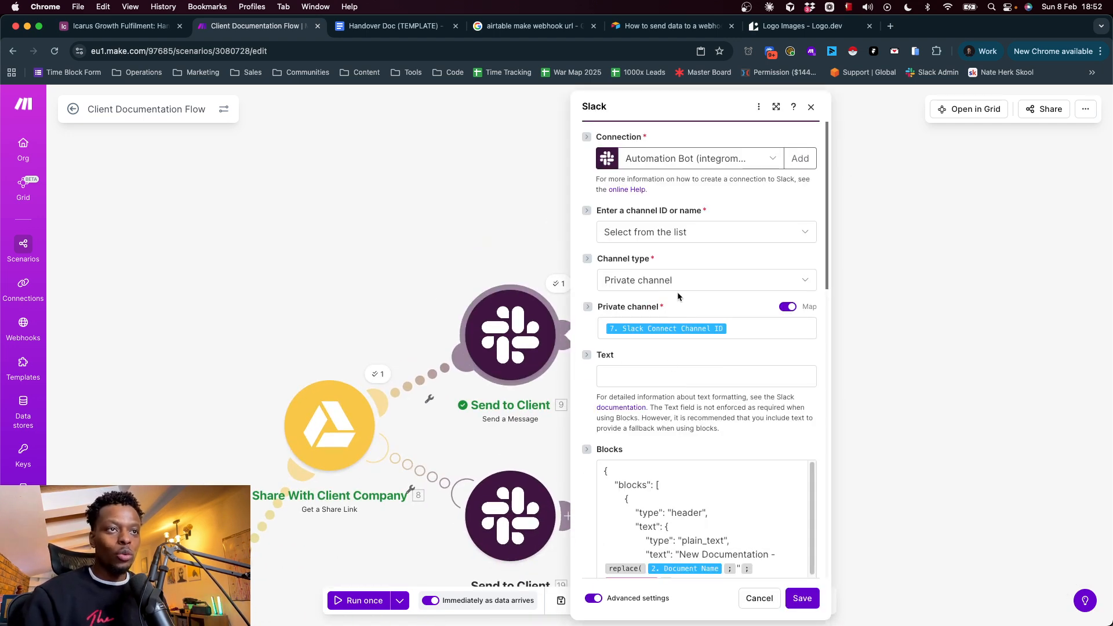
pyautogui.scroll(-10, 704, 390)
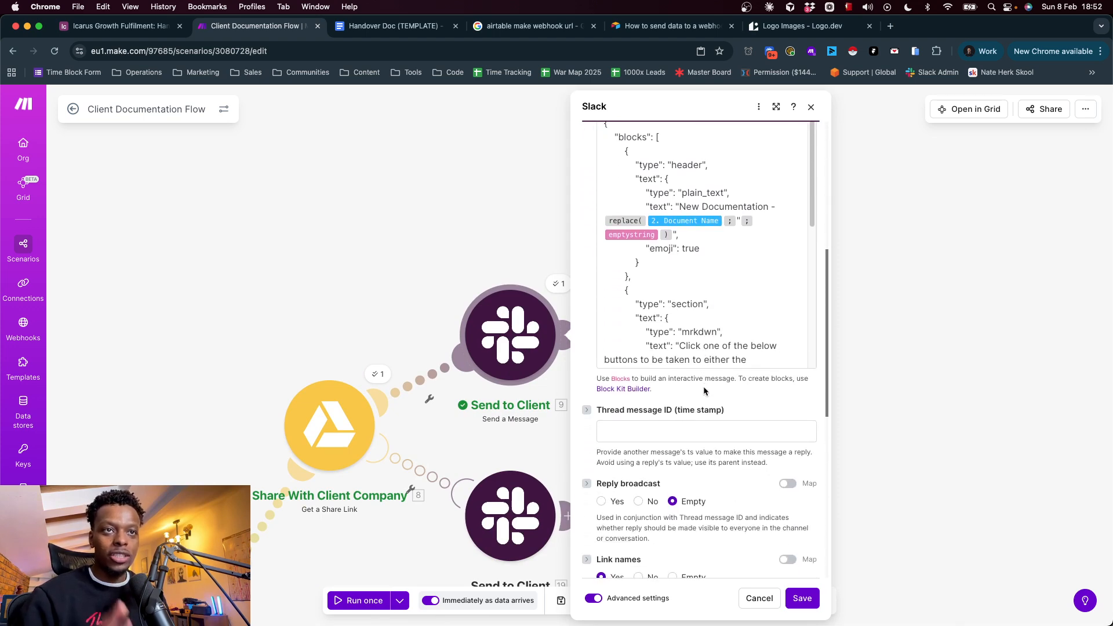
# Review the upper Send to Client module's channel, text and Blocks fields, then close its settings
pyautogui.scroll(10, 704, 386)
pyautogui.scroll(-4, 704, 386)
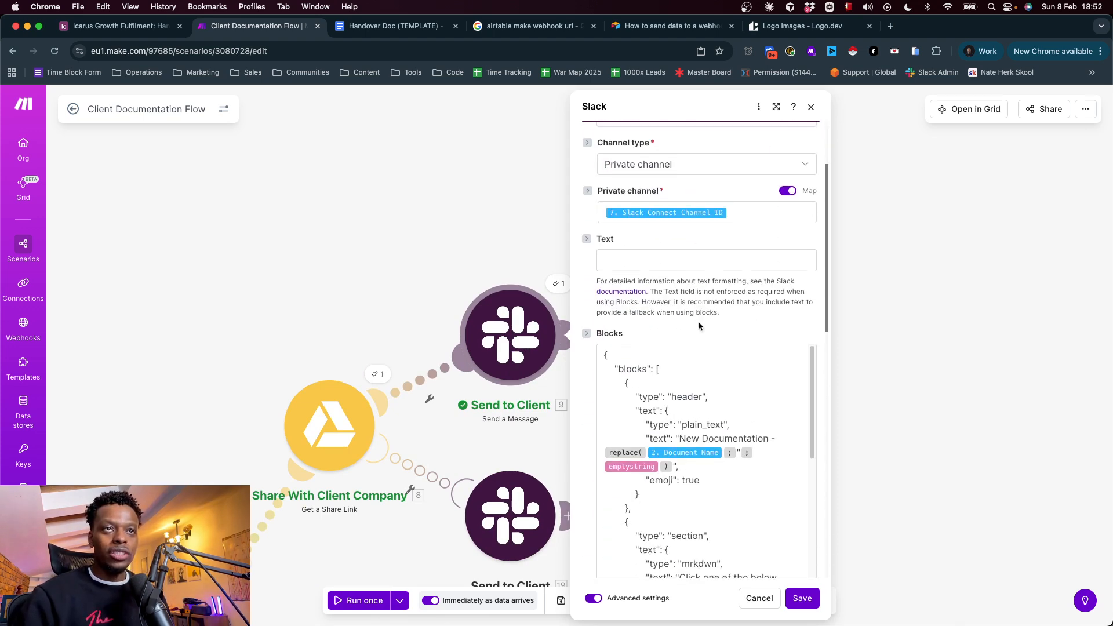
pyautogui.scroll(-2, 698, 311)
pyautogui.scroll(6, 673, 209)
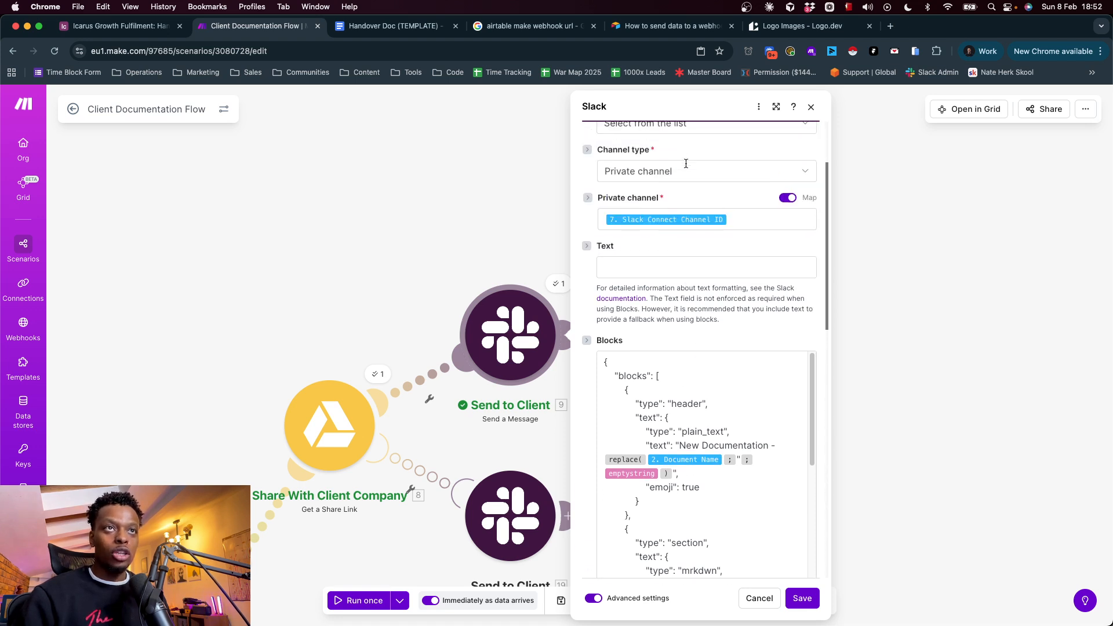
pyautogui.click(509, 444)
pyautogui.scroll(-6, 507, 440)
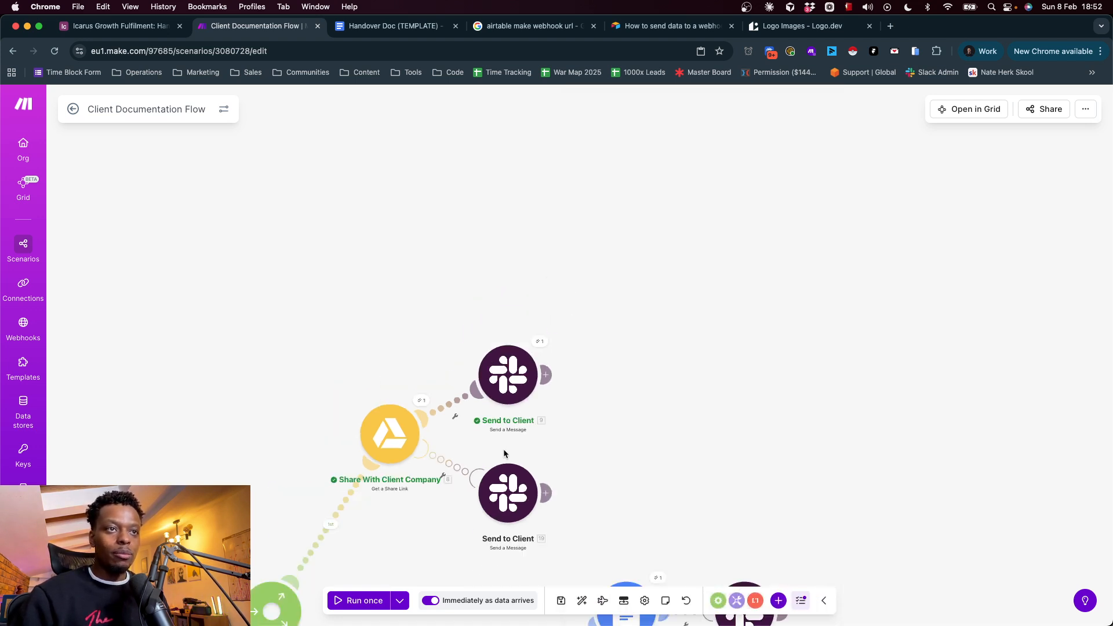
# Open the Slack error message module following Update Doc, examine its direct-message failure text, and close it
pyautogui.moveTo(557, 409); pyautogui.dragTo(561, 134)
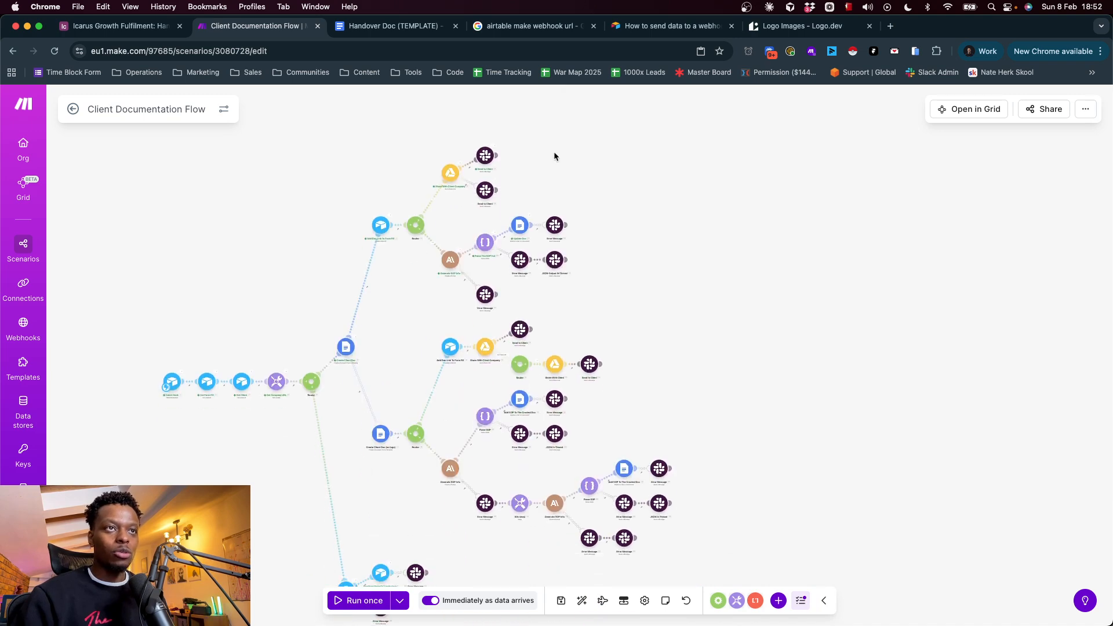
pyautogui.click(554, 227)
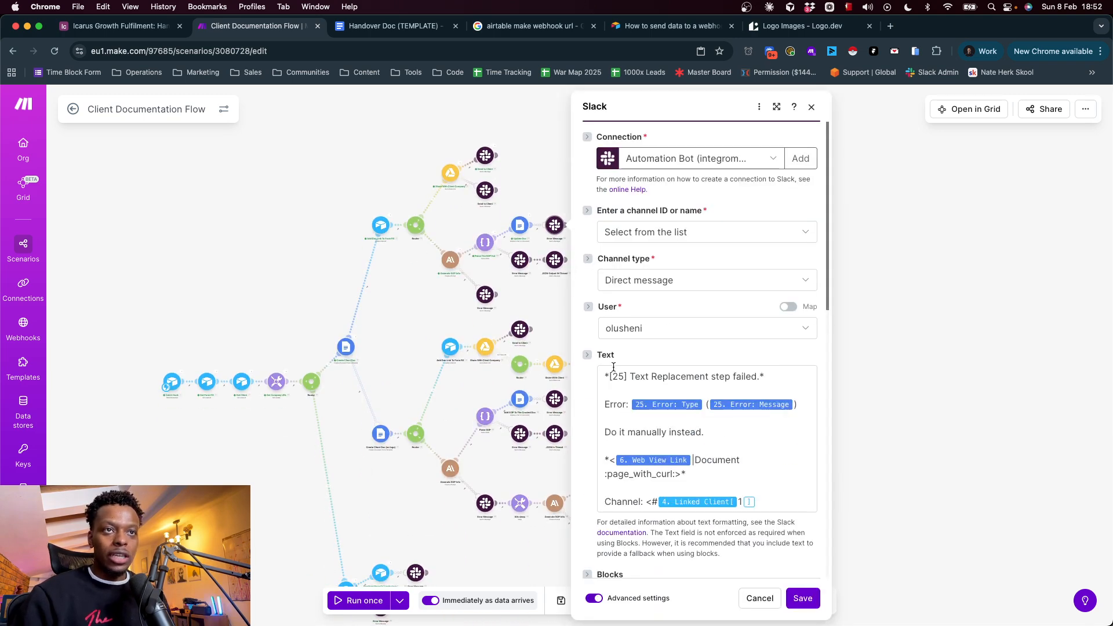
pyautogui.doubleClick(607, 356)
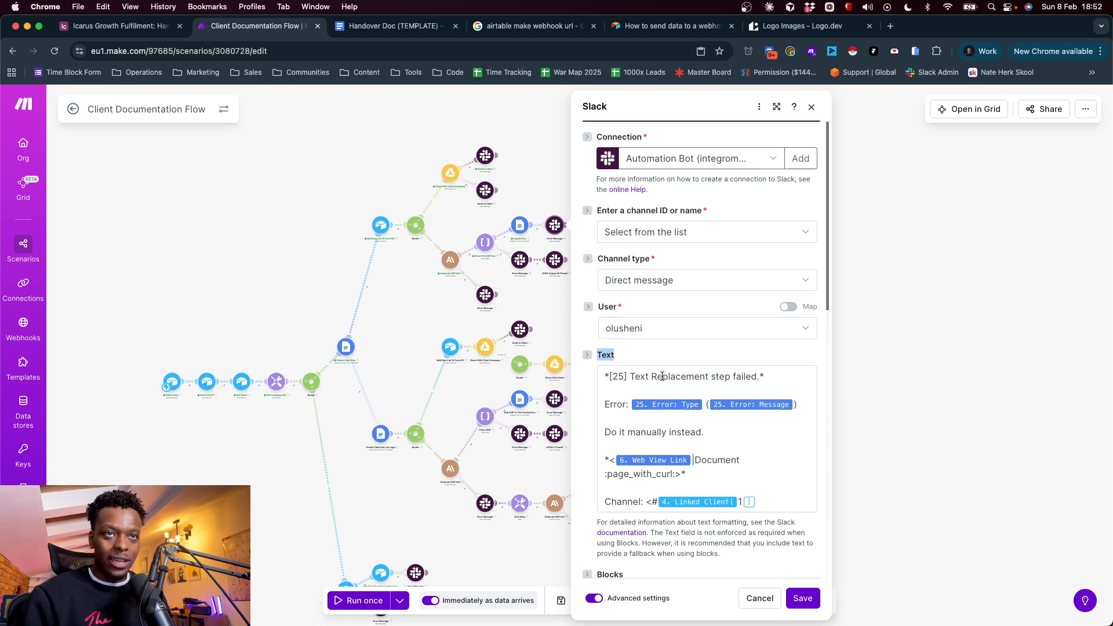
pyautogui.moveTo(761, 495); pyautogui.dragTo(582, 370)
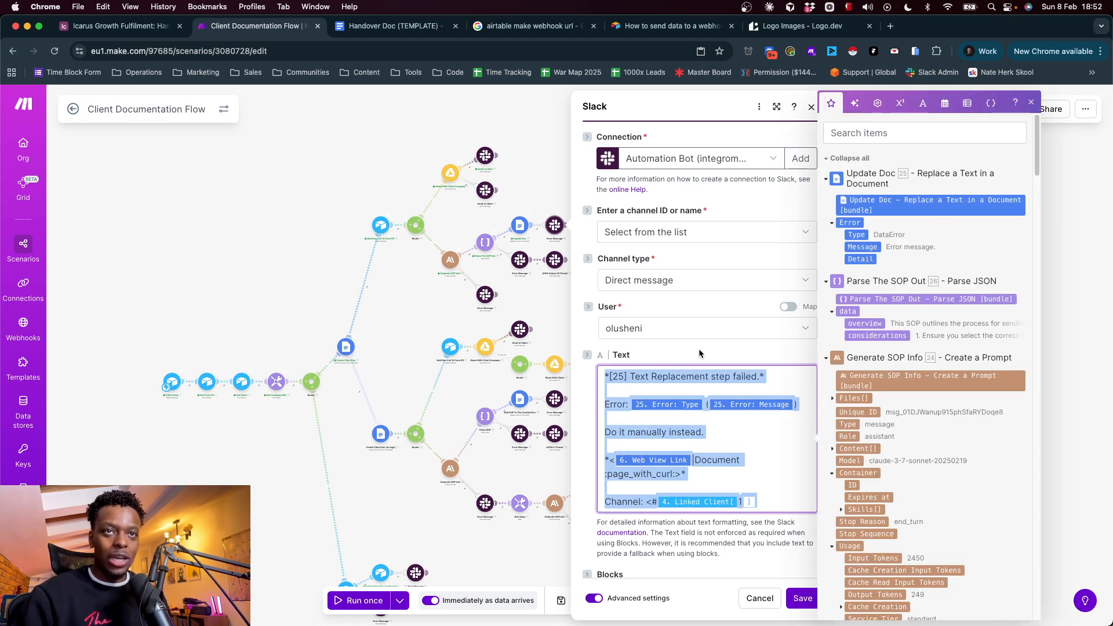
pyautogui.click(687, 349)
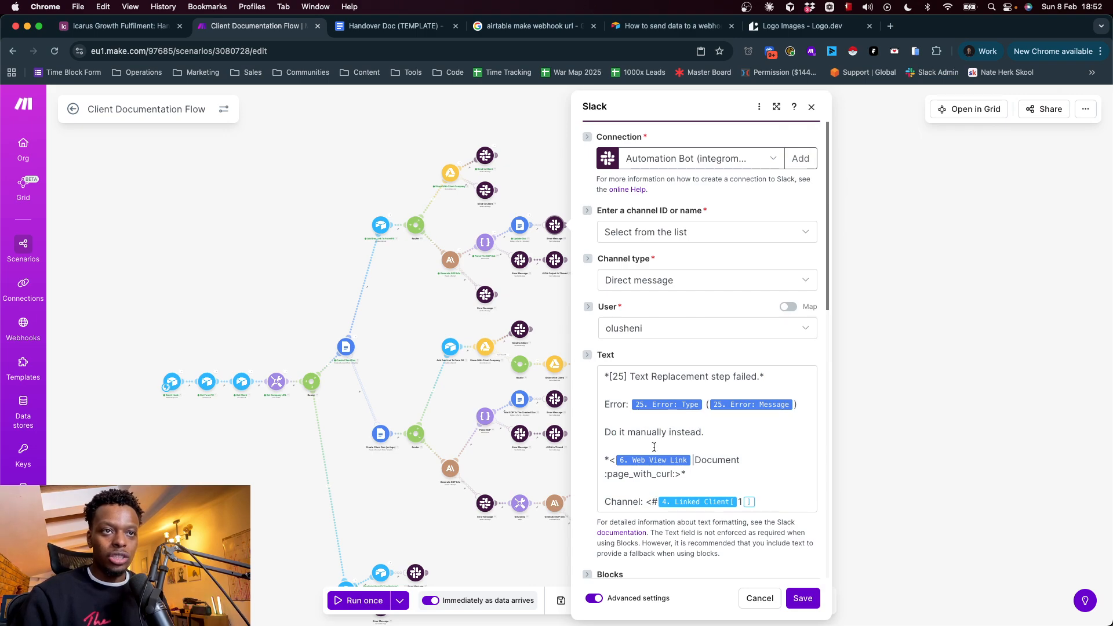
pyautogui.scroll(-10, 669, 444)
pyautogui.click(399, 315)
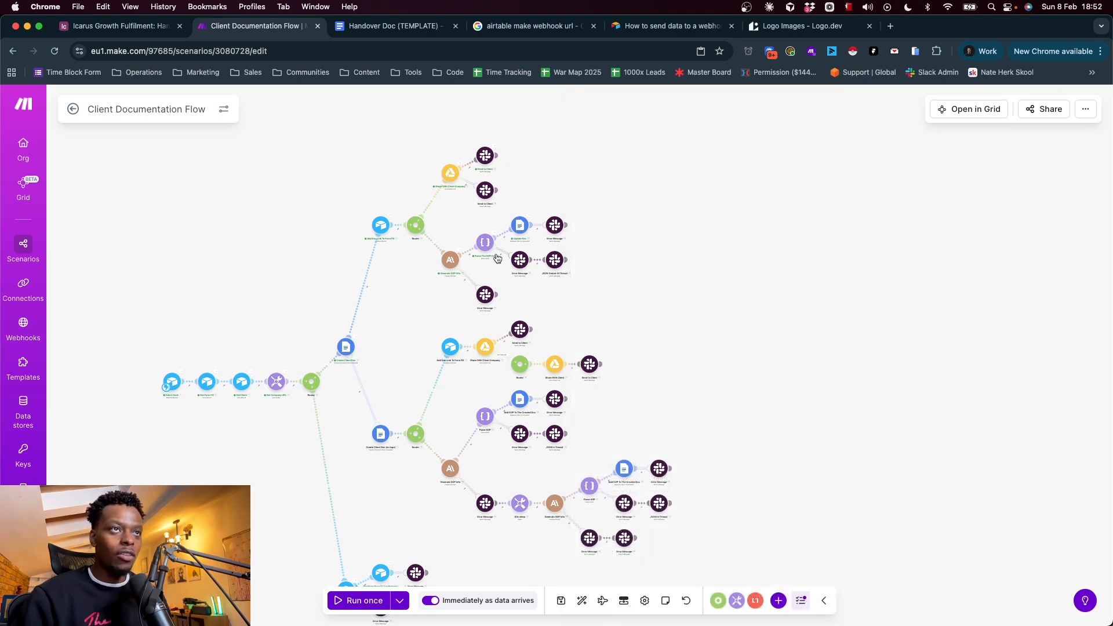
# Reopen the upper Send to Client module and select the entire JSON in its Blocks field
pyautogui.scroll(8, 495, 248)
pyautogui.scroll(15, 547, 418)
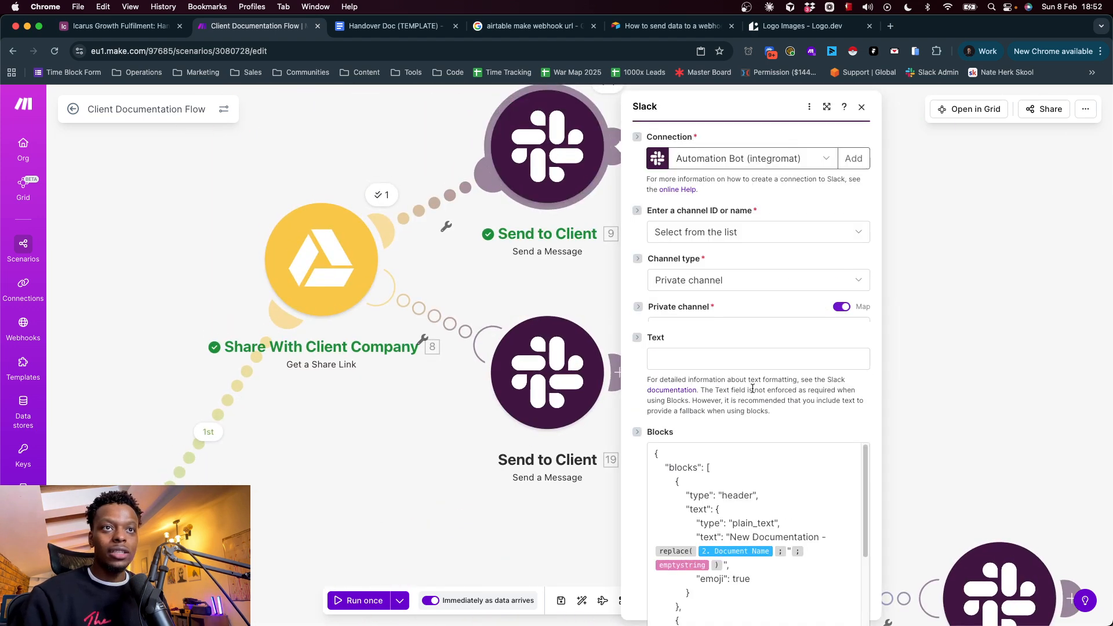
pyautogui.scroll(-5, 740, 406)
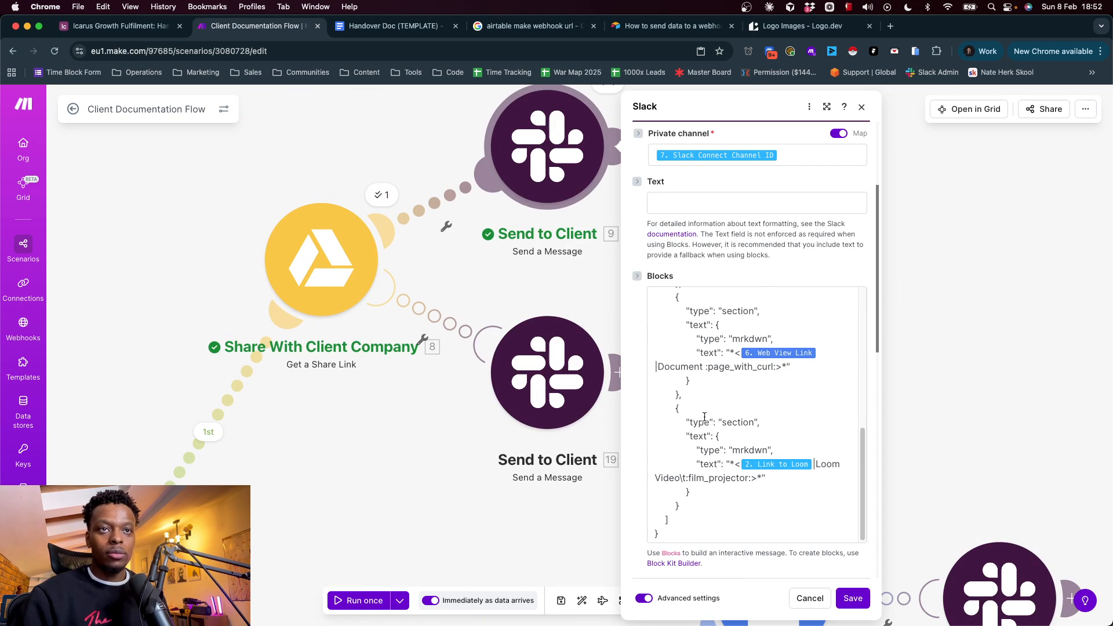
pyautogui.click(704, 416)
pyautogui.press('super+a')
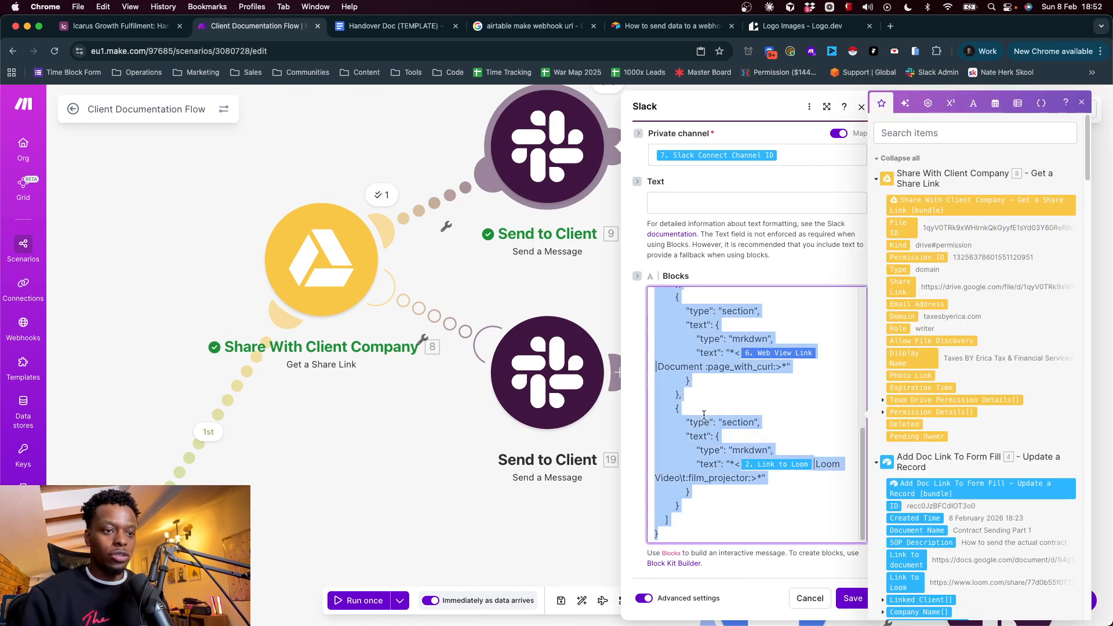
# Search Google for "slack block kit builder" in a new tab and open Slack's Block Kit Builder
pyautogui.click(891, 26)
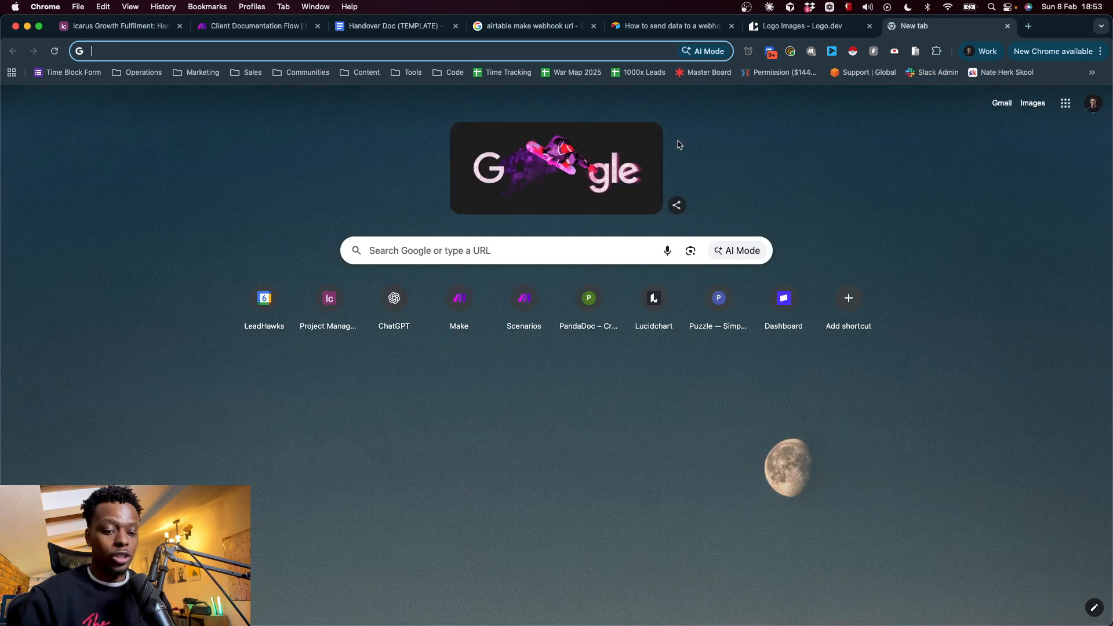
pyautogui.write('slack block')
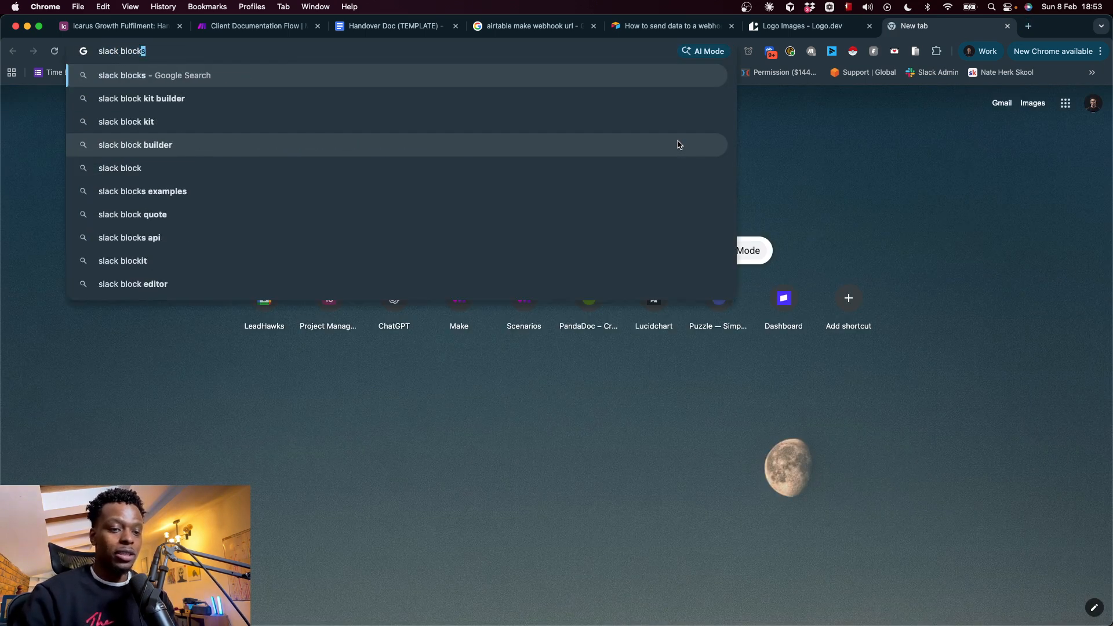
pyautogui.press('Down')
pyautogui.press('Return')
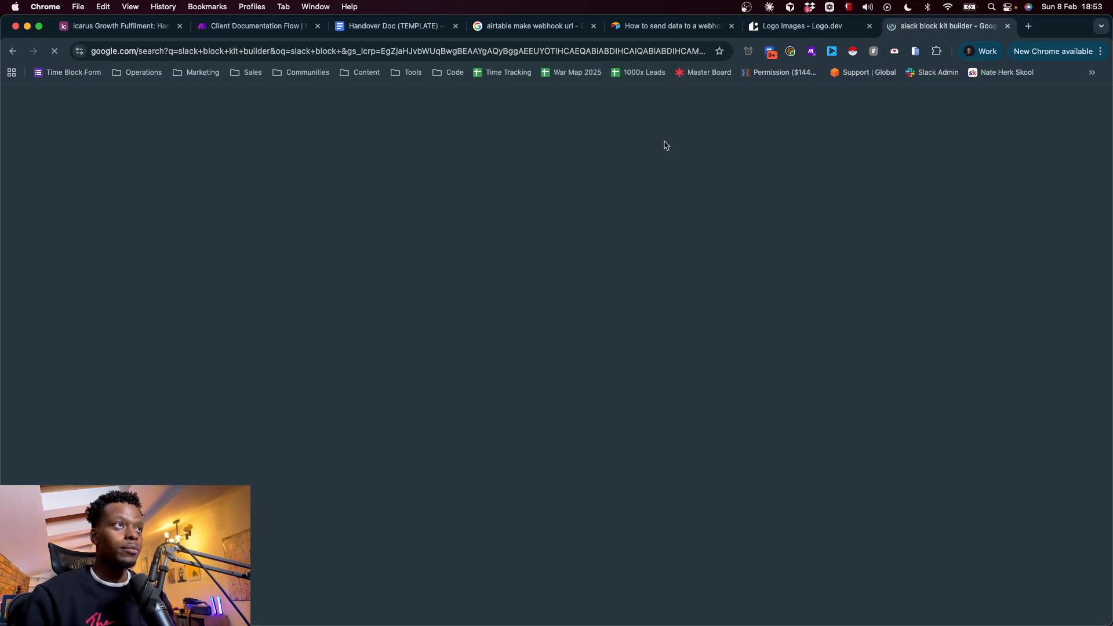
pyautogui.click(223, 214)
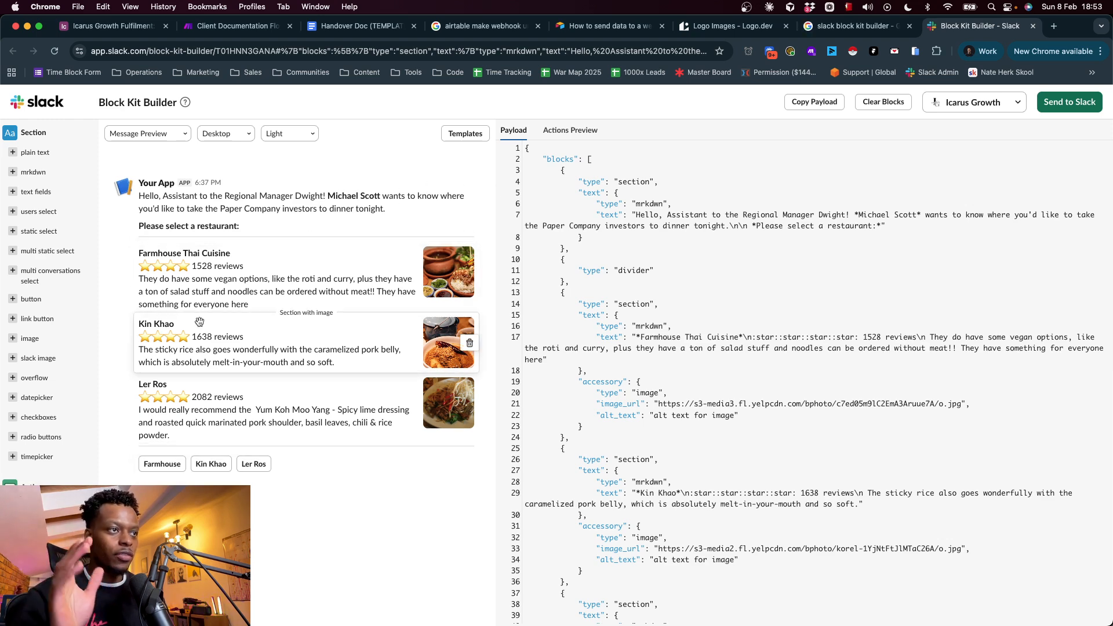
# Replace the sample payload with the copied Send to Client blocks and set the header's text to "text"
pyautogui.click(527, 202)
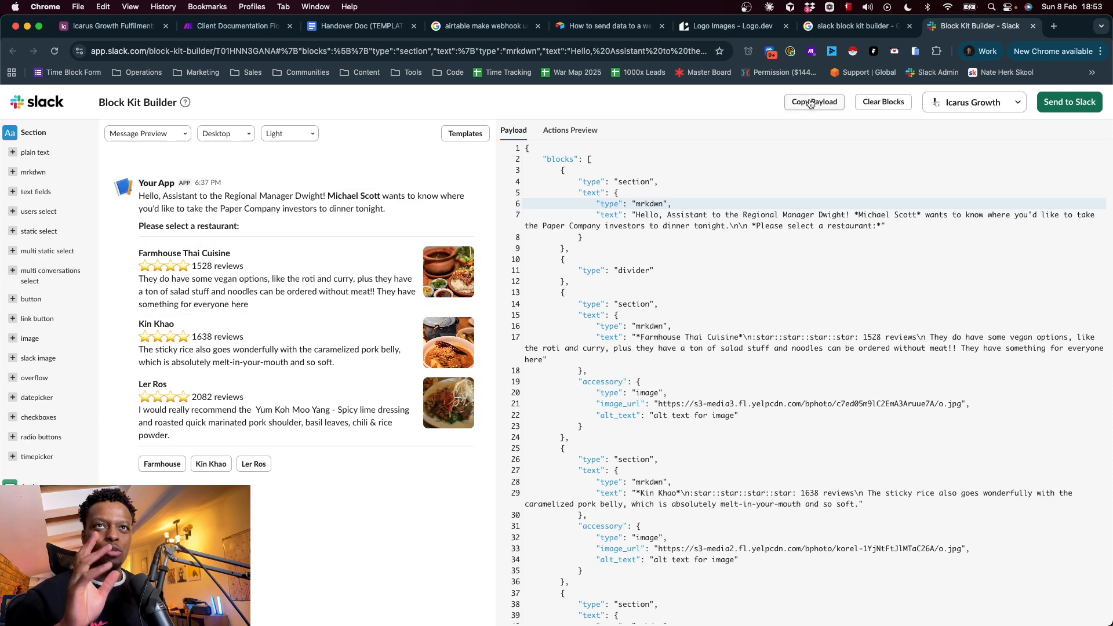
pyautogui.click(869, 104)
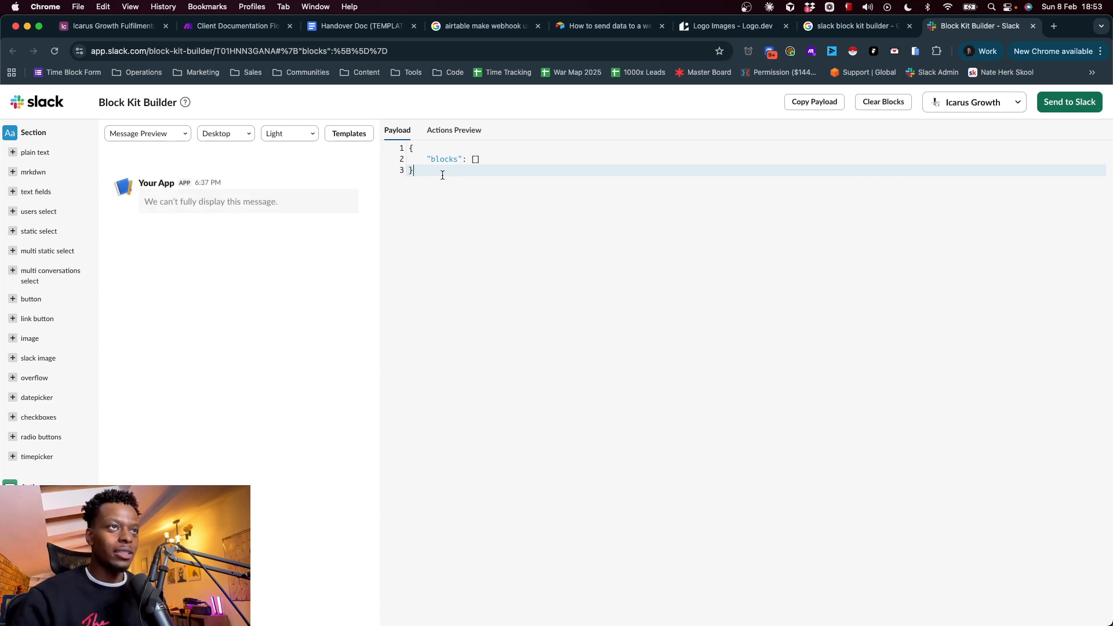
pyautogui.moveTo(443, 175); pyautogui.dragTo(416, 152)
pyautogui.press('BackSpace')
pyautogui.write('{     "blocks": [         {             "type": "header",             "text": {                 "type": "plain_text",                 "text": "New Documentation - {{replace(2.`Document Name`; """"; emptystring)}}",                 "emoji": true             }         },         {             "type": "section",             "text": {                 "type": "mrkdwn",                 "text": "Click one of the below buttons to be taken to either the _document_ or the _video tutorial_ describing the build. <!channel>"             }         },         {             "type": "section",             "text": {                 "type": "mrkdwn",                 "text": "*<{{6.webViewLink}}|Document :page_with_curl:>*"             }         },         {             "type": "section",             "text": {                 "type": "mrkdwn",                 "text": "*<{{2.`Link to Loom`}}|Loom Video\\t:film_projector:>*"             }         }     ] }')
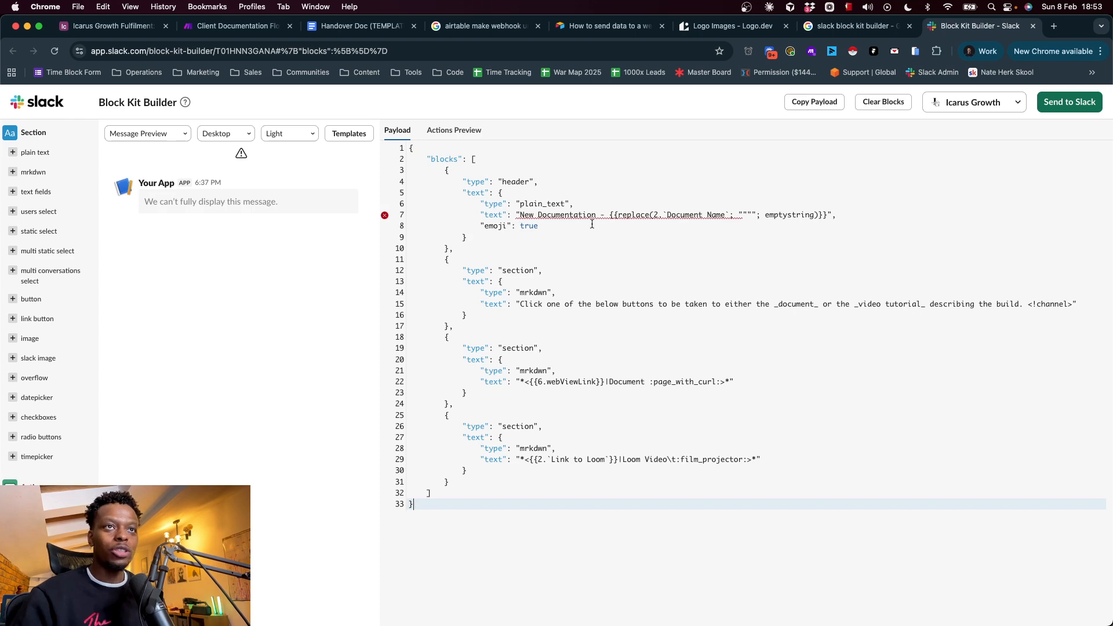
pyautogui.moveTo(520, 216); pyautogui.dragTo(820, 215)
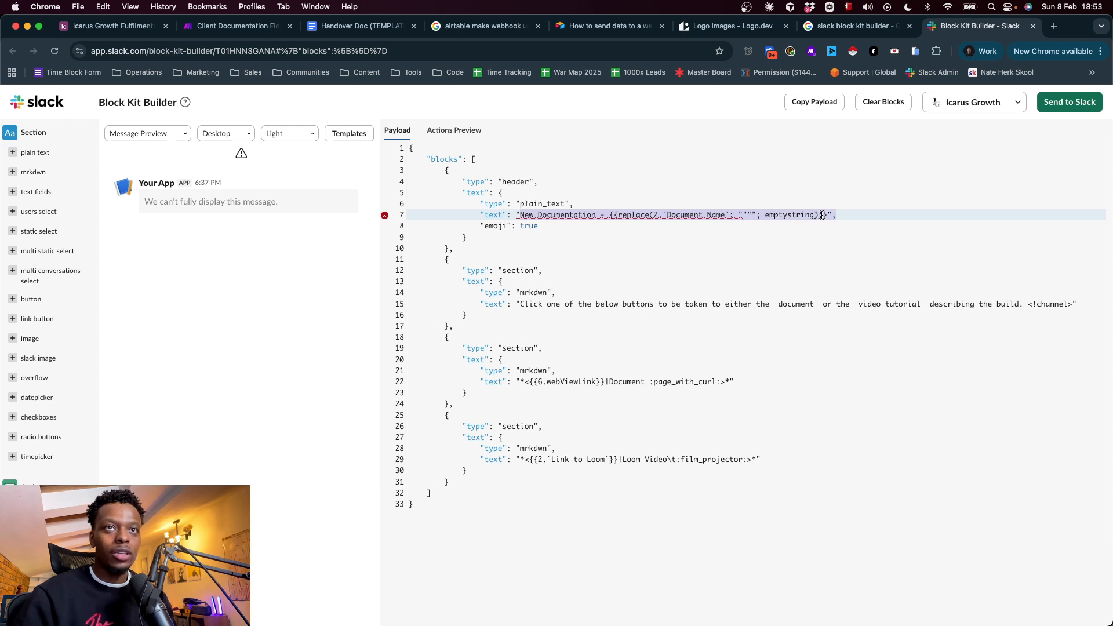
pyautogui.press('BackSpace')
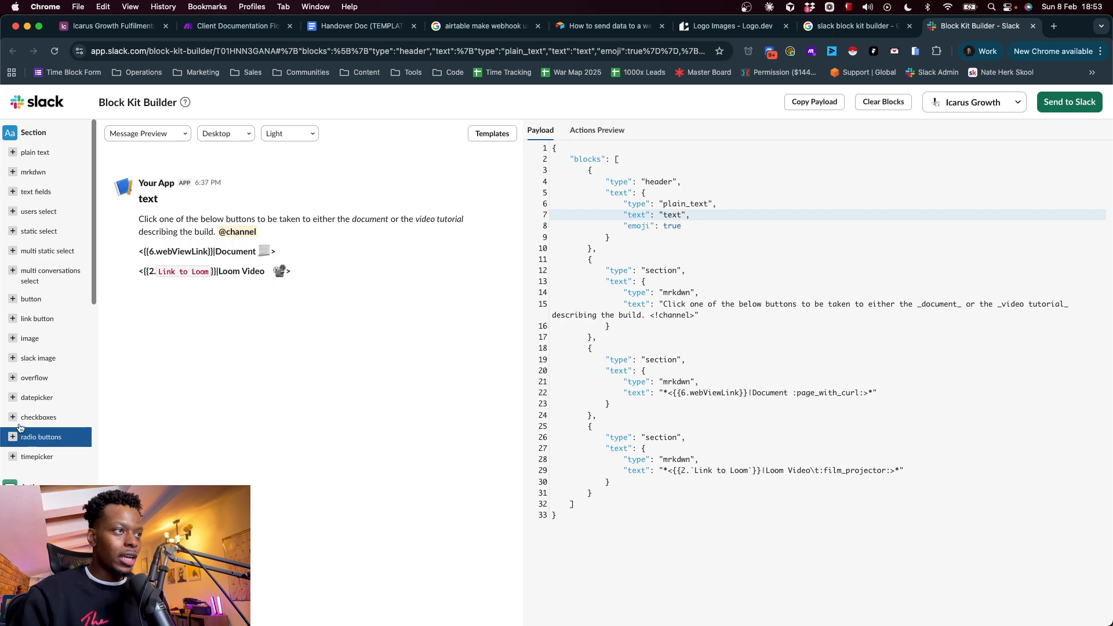
# Try out a mrkdwn section by adding it, cutting its text to "This>", and removing it, then look through the available block types
pyautogui.click(12, 173)
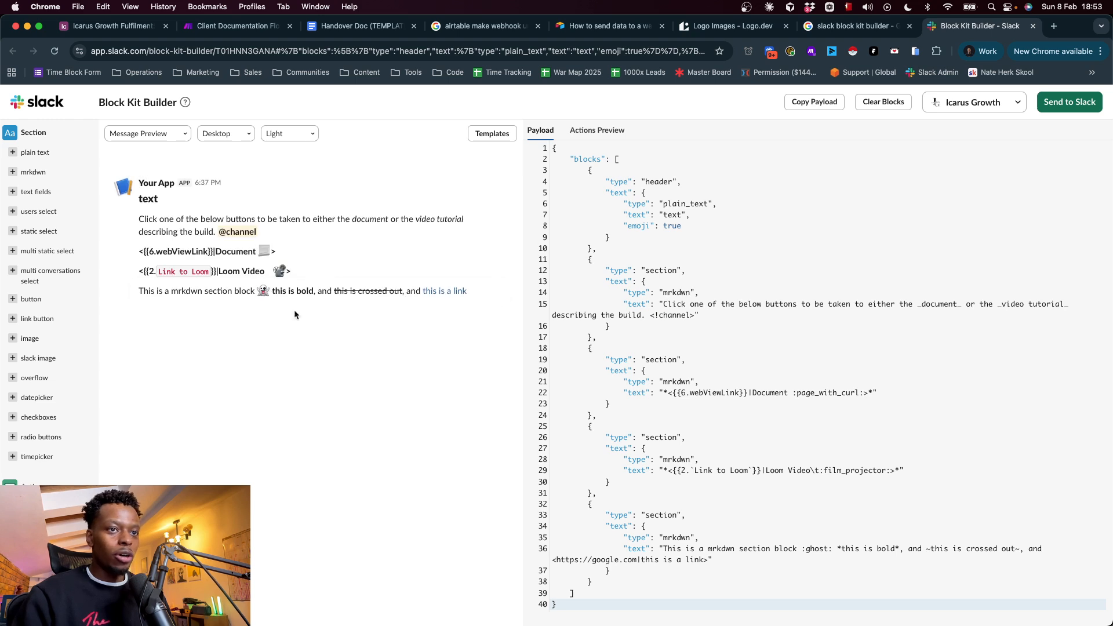
pyautogui.moveTo(680, 550); pyautogui.dragTo(703, 560)
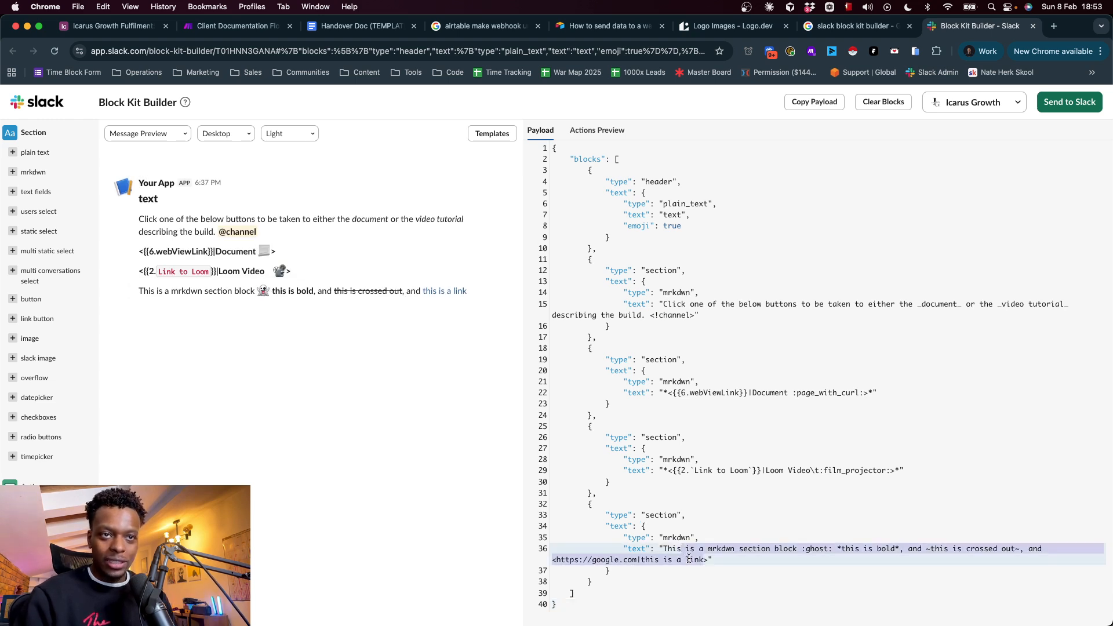
pyautogui.press('BackSpace')
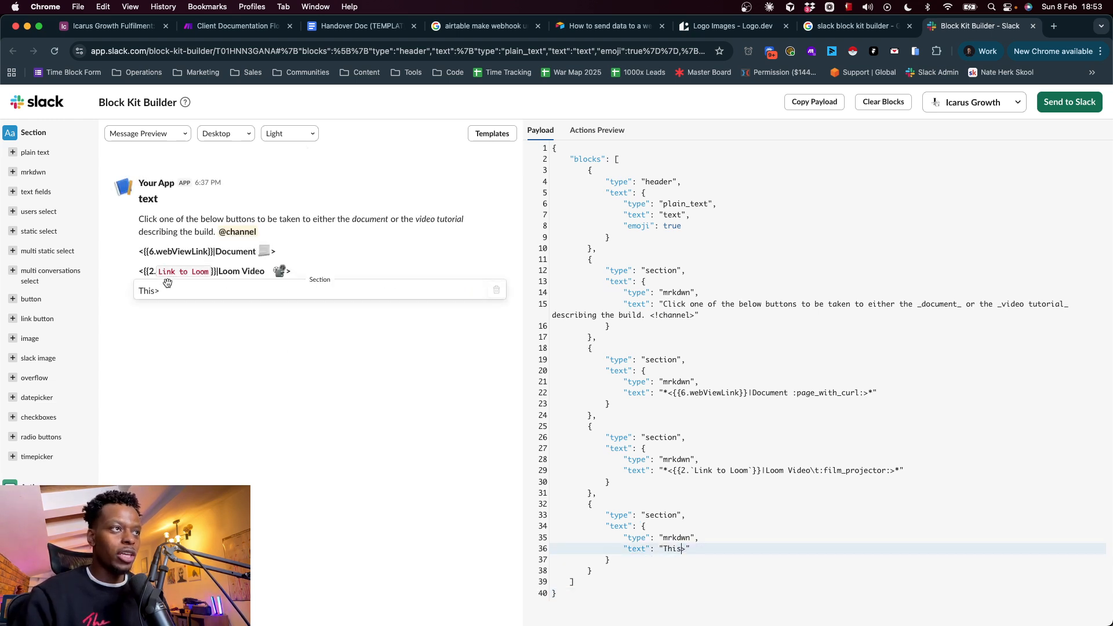
pyautogui.click(494, 290)
pyautogui.scroll(-10, 20, 284)
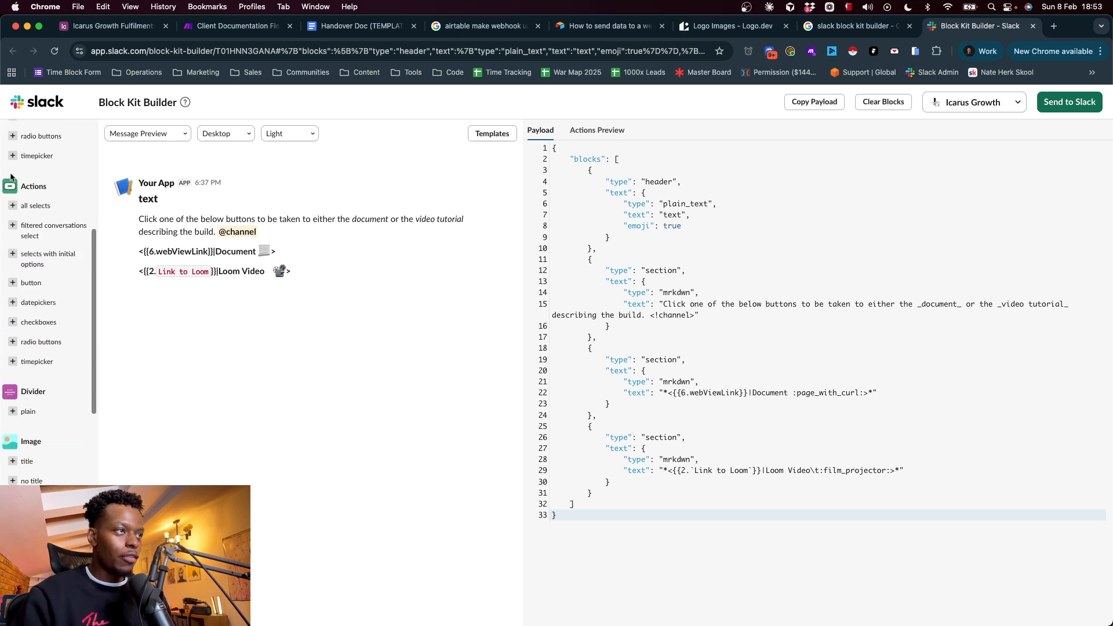
pyautogui.scroll(5, 20, 284)
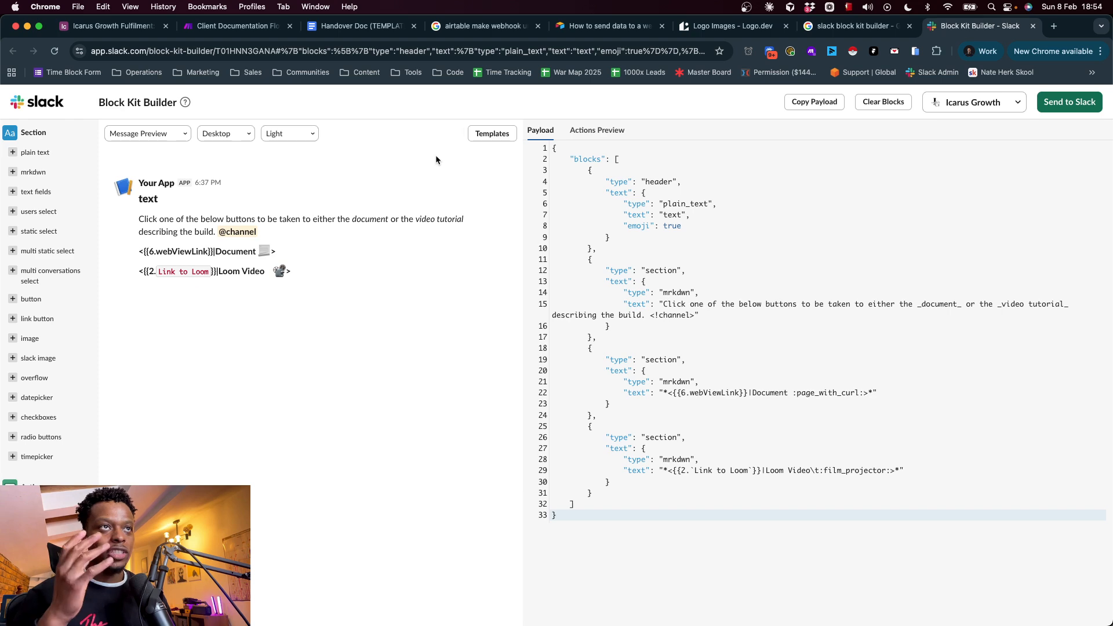
# Load the Onboarding App message template and remove its block with the Connect account button
pyautogui.click(493, 134)
pyautogui.scroll(-15, 425, 409)
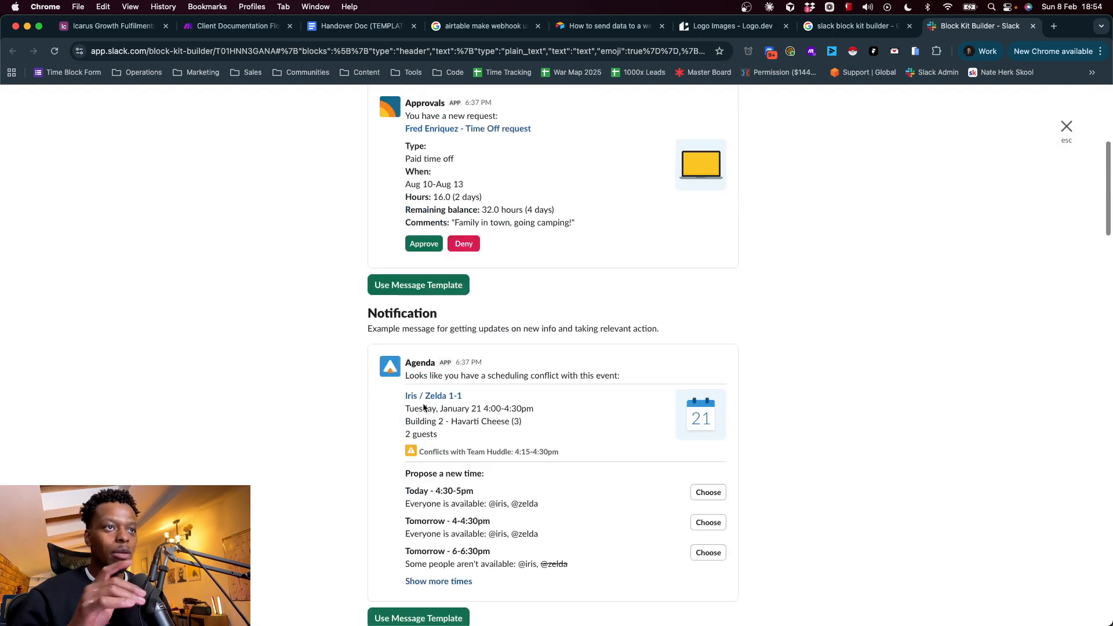
pyautogui.scroll(-5, 423, 410)
pyautogui.scroll(7, 431, 435)
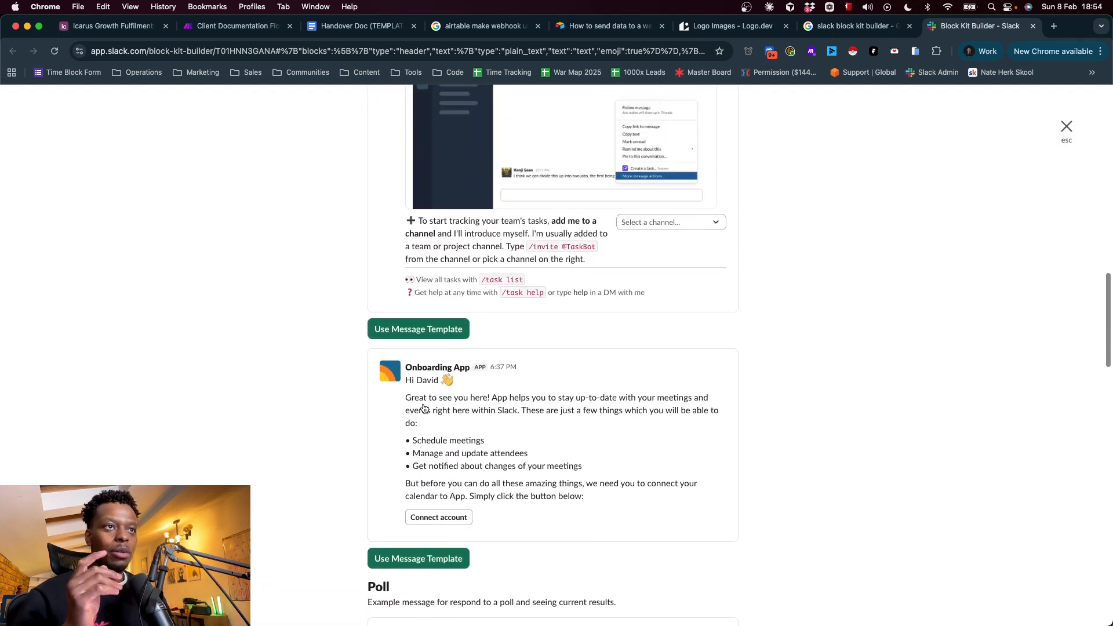
pyautogui.scroll(-4, 417, 441)
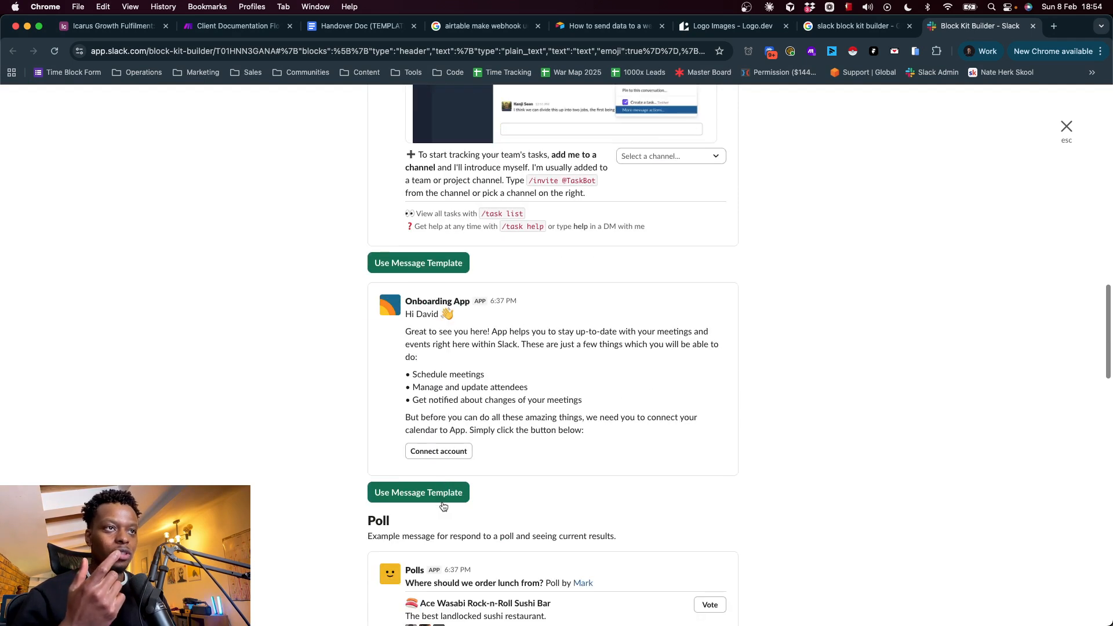
pyautogui.click(418, 493)
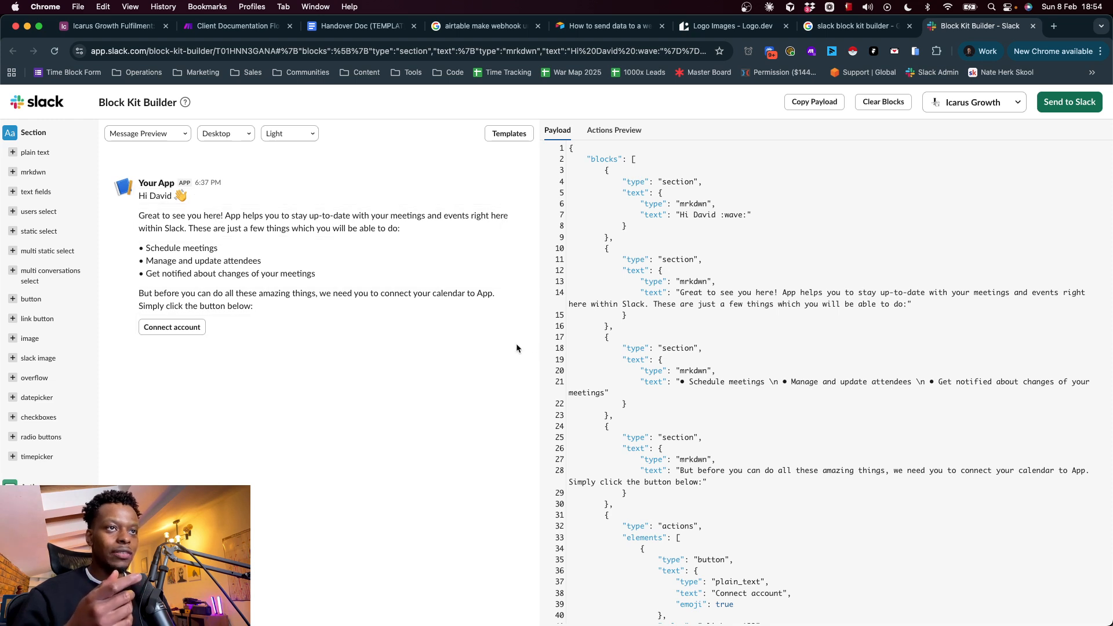
pyautogui.click(513, 329)
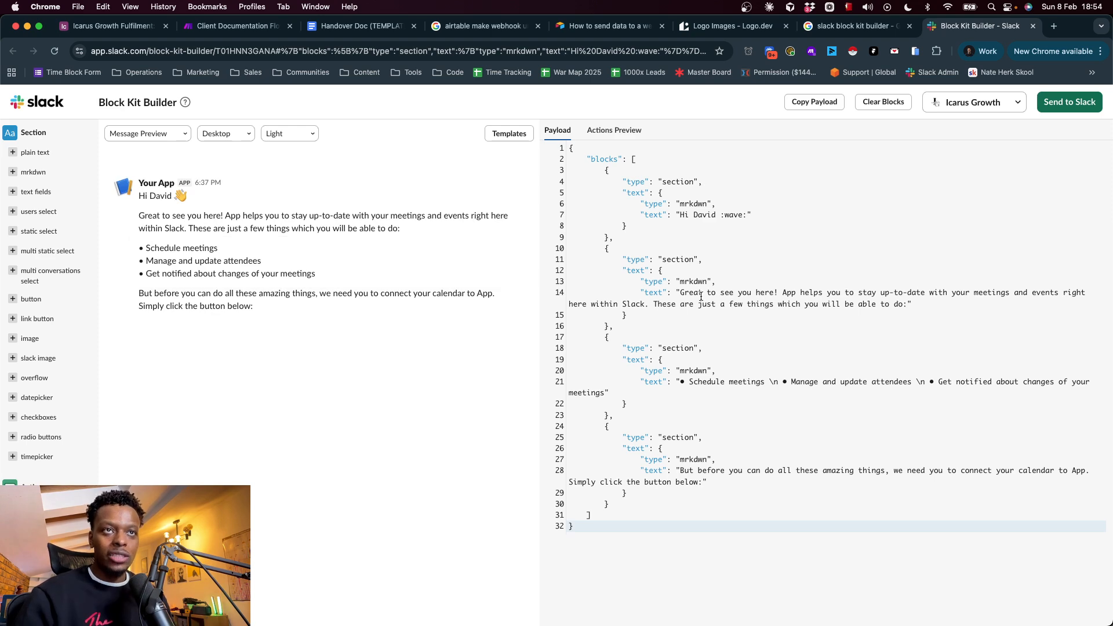
# Replace the "Great to see you here!" paragraph in the second section's payload text with "//"
pyautogui.doubleClick(654, 293)
pyautogui.moveTo(681, 294); pyautogui.dragTo(901, 305)
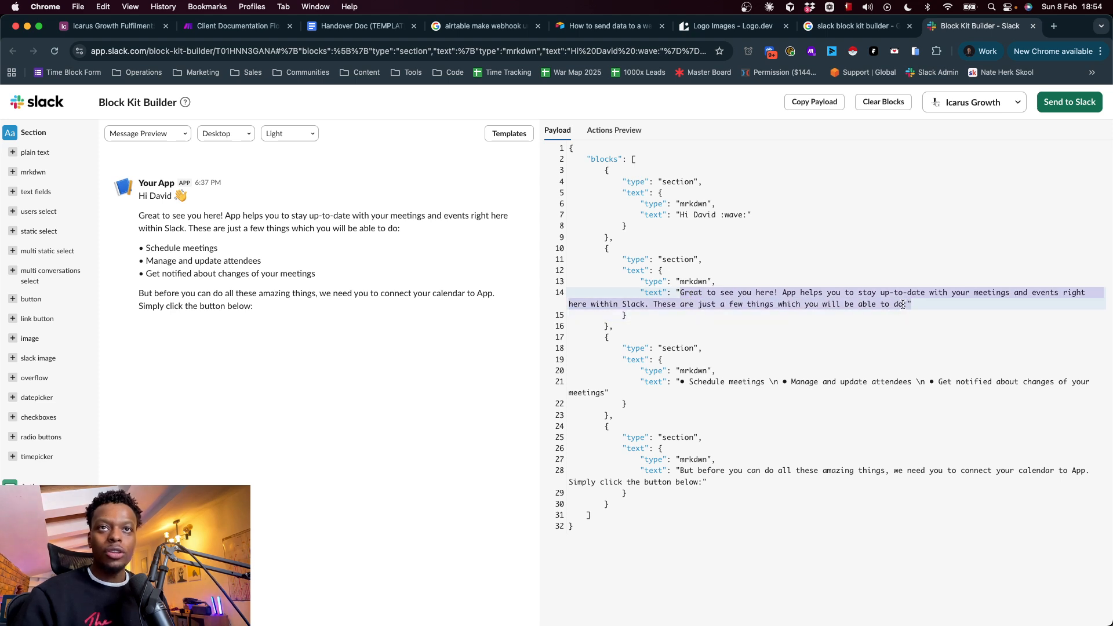
pyautogui.press('Left')
pyautogui.moveTo(681, 294); pyautogui.dragTo(892, 306)
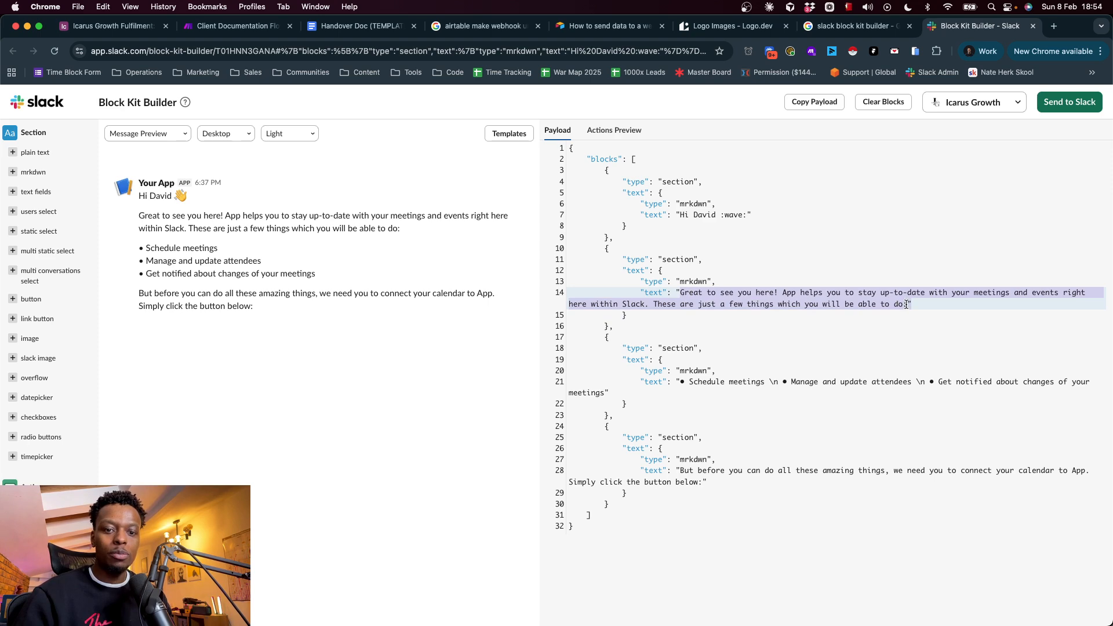
pyautogui.press('BackSpace')
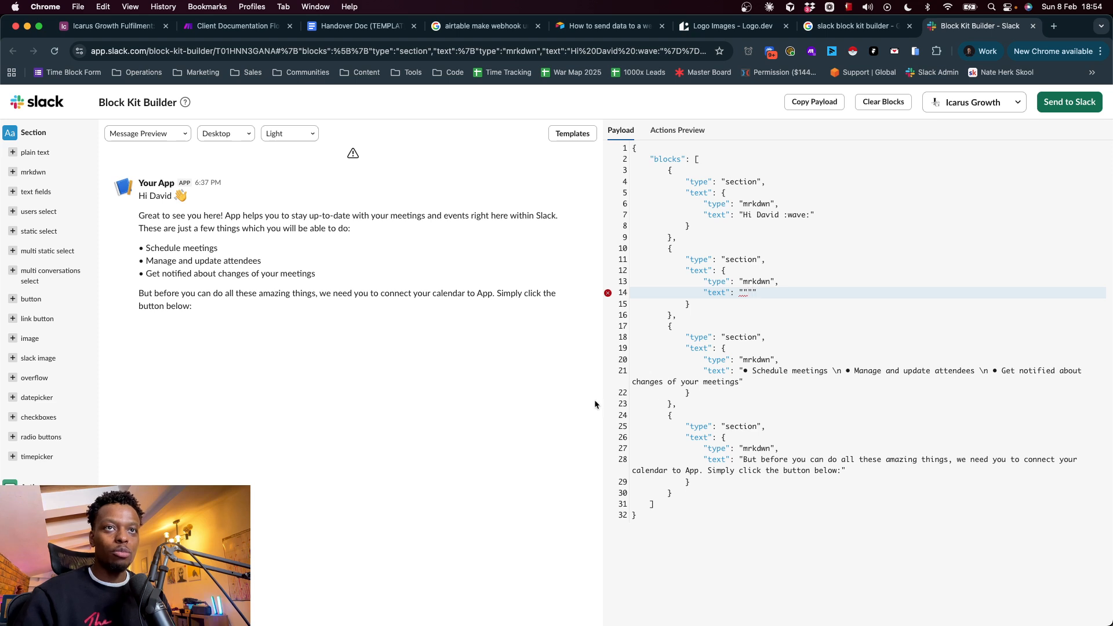
pyautogui.write('\\')
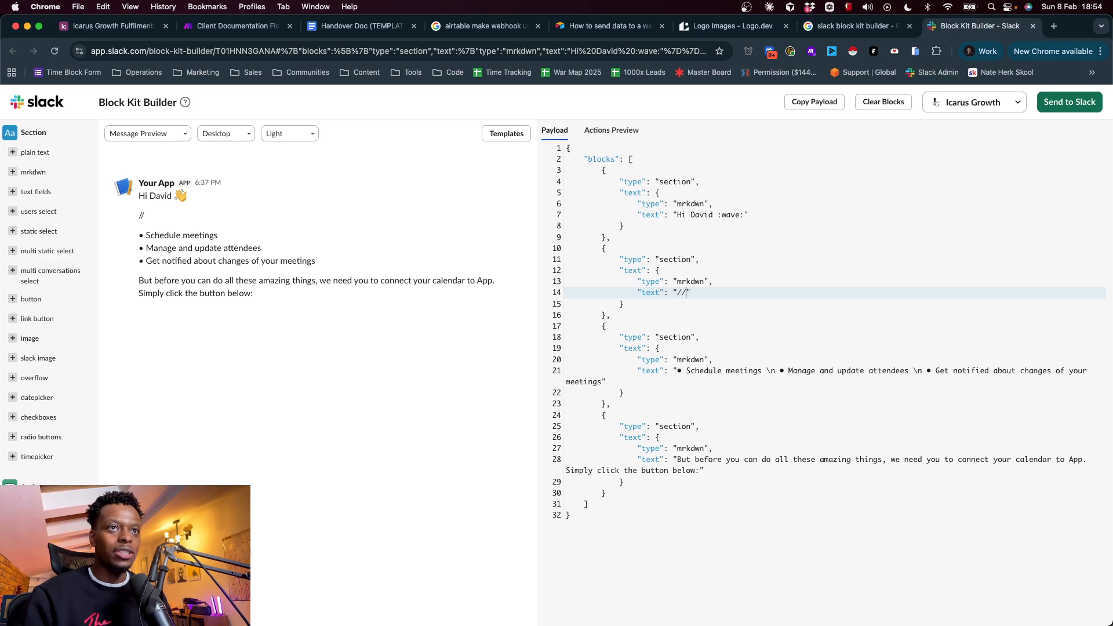
pyautogui.write('/')
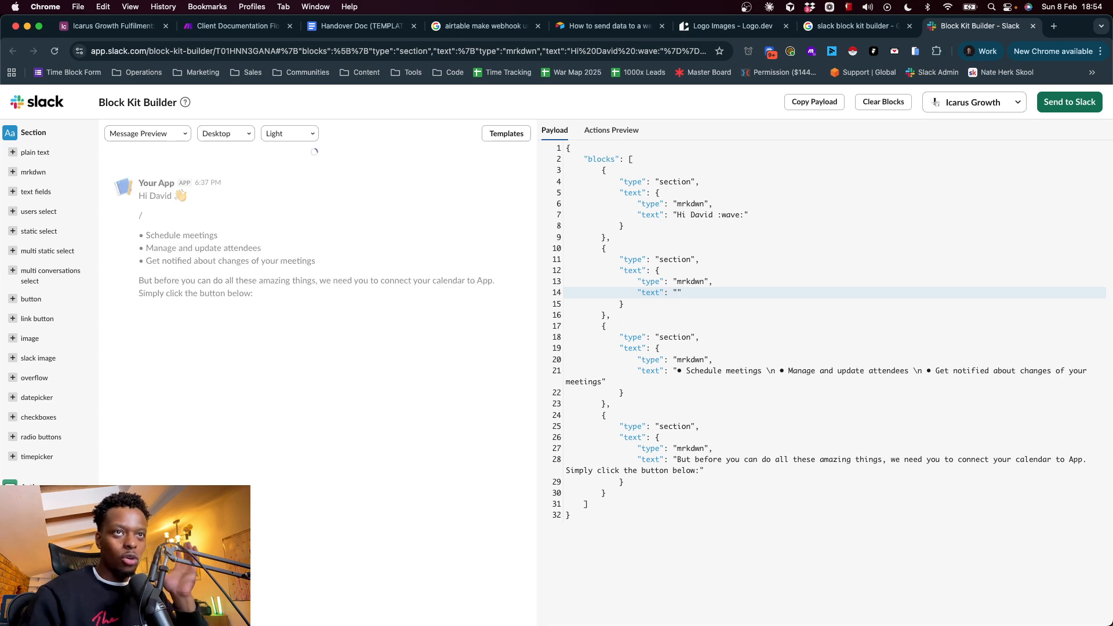
# Replace the second section's text with "ashjbgiaukvboiawehfipawuefl" and select the bullet list text in the third section
pyautogui.press('BackSpace')
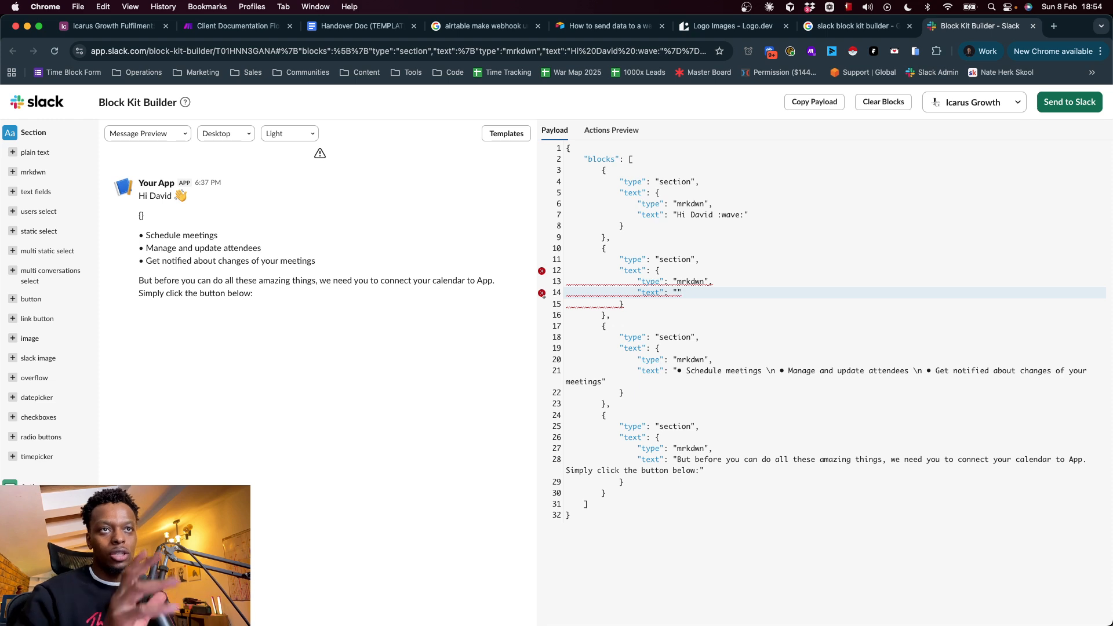
pyautogui.write('iaukvboiawehfipawuefl')
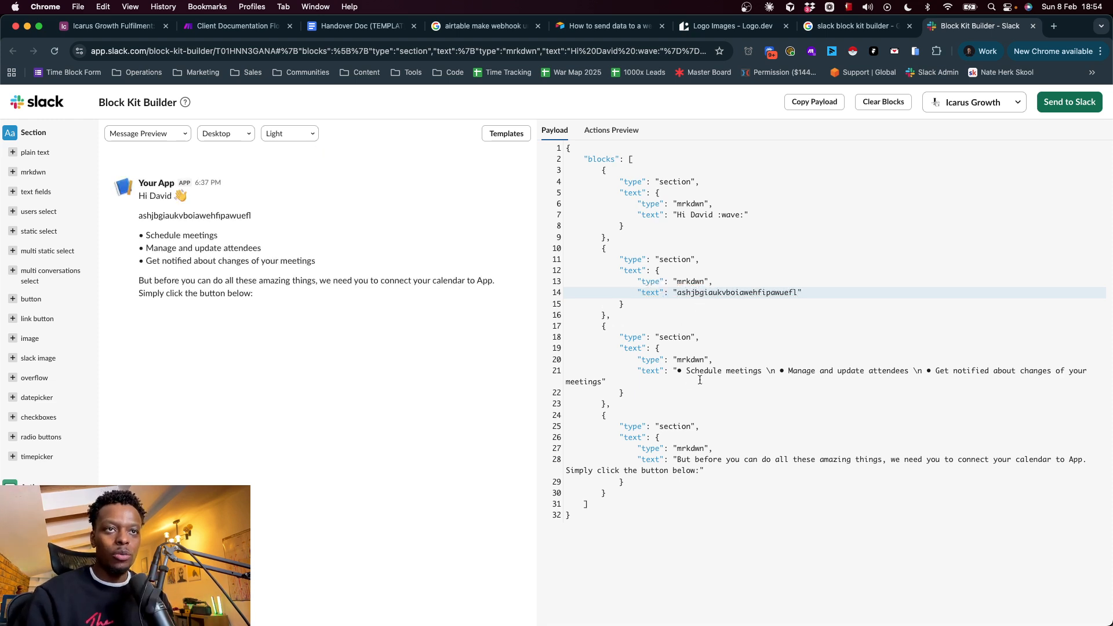
pyautogui.moveTo(678, 372); pyautogui.dragTo(602, 378)
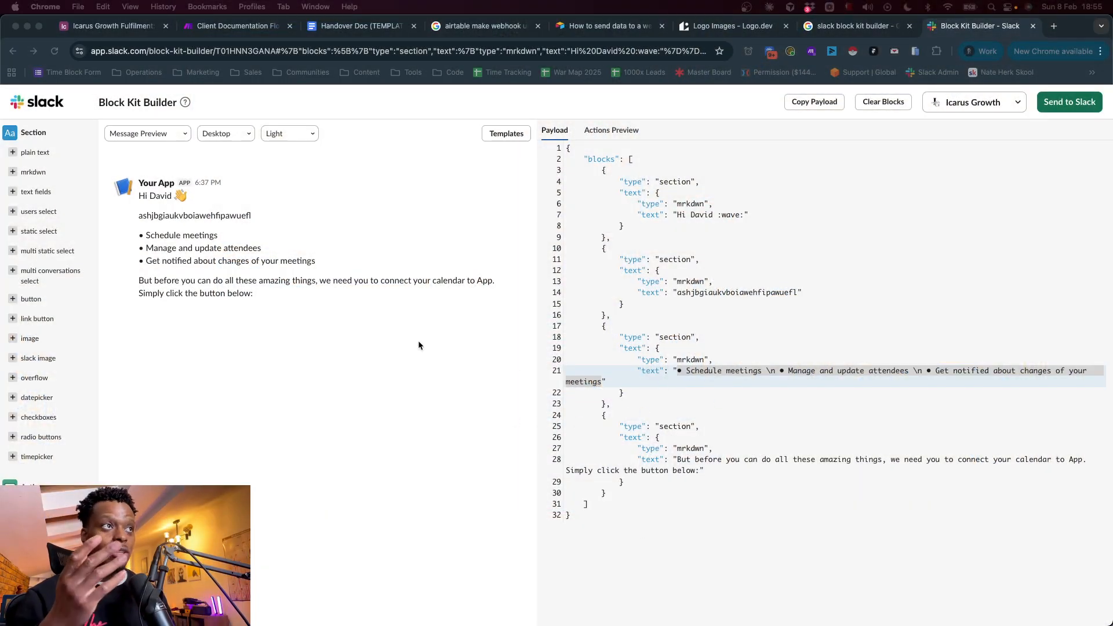
pyautogui.click(295, 319)
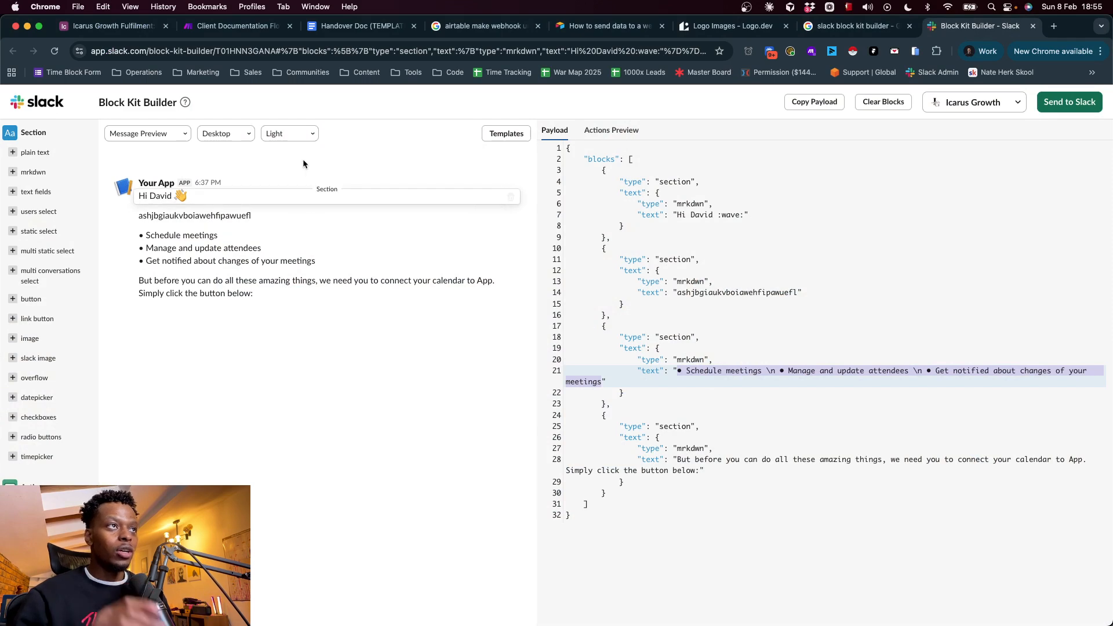
# Replace the whole payload with the copied Send to Client blocks and change the header's text value to "text"
pyautogui.click(696, 260)
pyautogui.press('super+a')
pyautogui.press('BackSpace')
pyautogui.write('{     "blocks": [         {             "type": "header",             "text": {                 "type": "plain_text",                 "text": "New Documentation - {{replace(2.`Document Name`; """"; emptystring)}}",                 "emoji": true             }         },         {             "type": "section",             "text": {                 "type": "mrkdwn",                 "text": "Click one of the below buttons to be taken to either the _document_ or the _video tutorial_ describing the build. <!channel>"             }         },         {             "type": "section",             "text": {                 "type": "mrkdwn",                 "text": "*<{{6.webViewLink}}|Document :page_with_curl:>*"             }         },         {             "type": "section",             "text": {                 "type": "mrkdwn",                 "text": "*<{{2.`Link to Loom`}}|Loom Video\\t:film_projector:>*"             }         }     ] }')
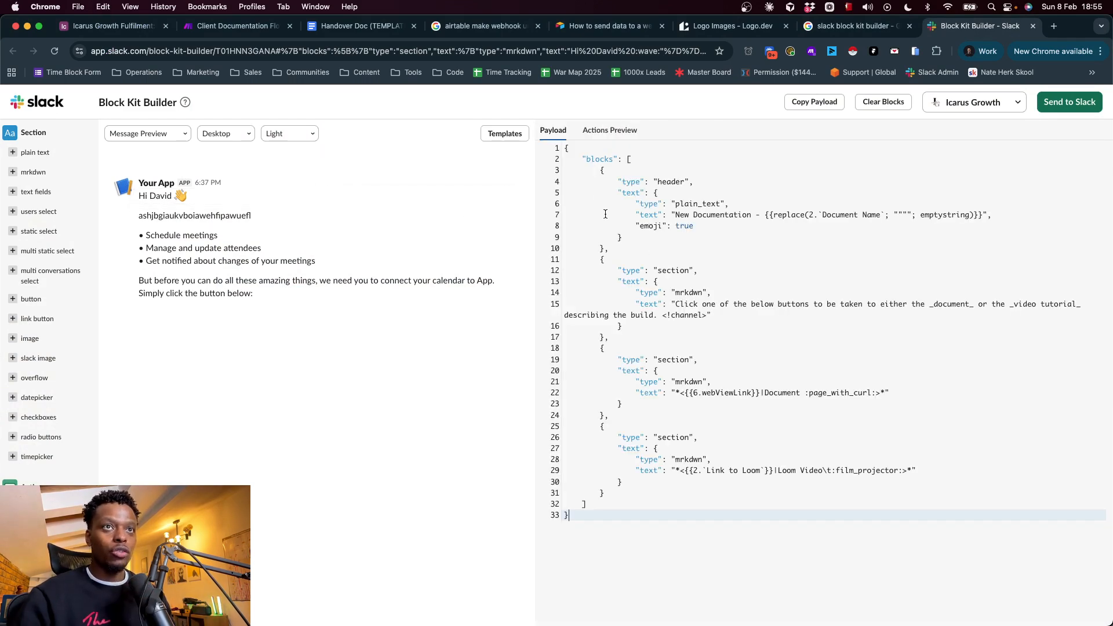
pyautogui.moveTo(676, 216); pyautogui.dragTo(914, 219)
pyautogui.write('text": "text')
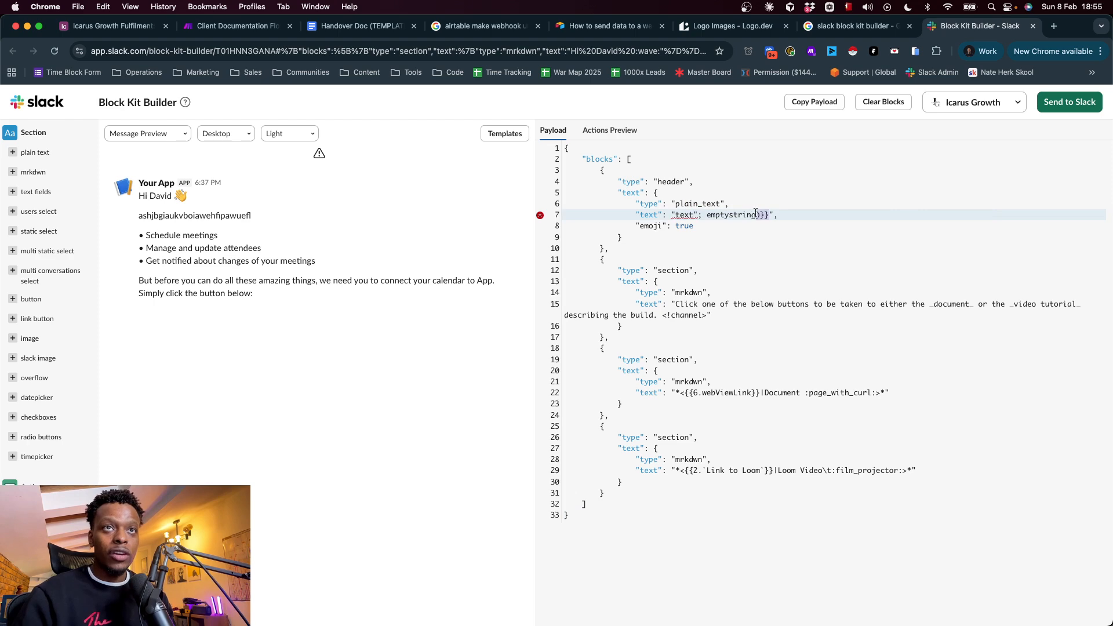
pyautogui.moveTo(769, 215); pyautogui.dragTo(699, 214)
pyautogui.press('BackSpace')
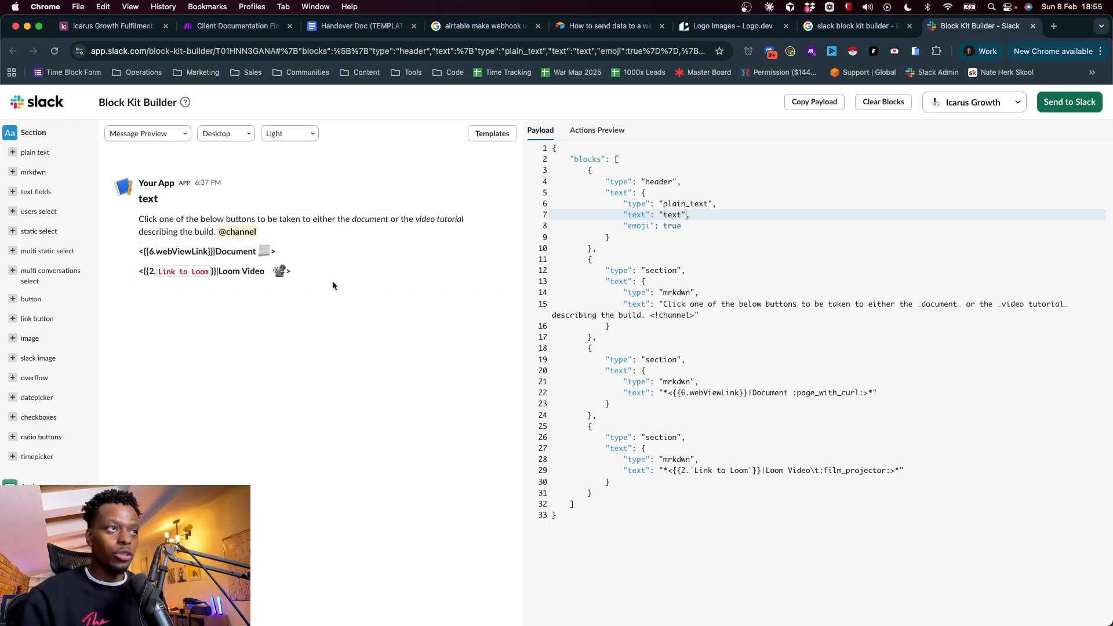
# Try out a "<!here>" mention before "<!channel>" in the first section's text, and remove it again
pyautogui.moveTo(653, 316); pyautogui.dragTo(693, 317)
pyautogui.click(667, 316)
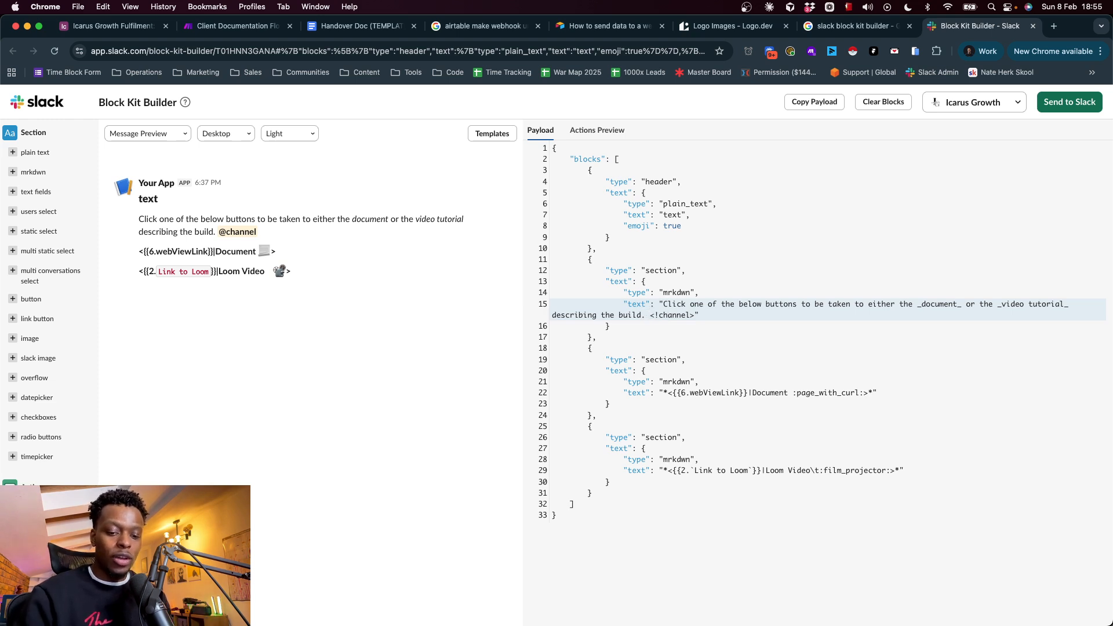
pyautogui.write('<!here>')
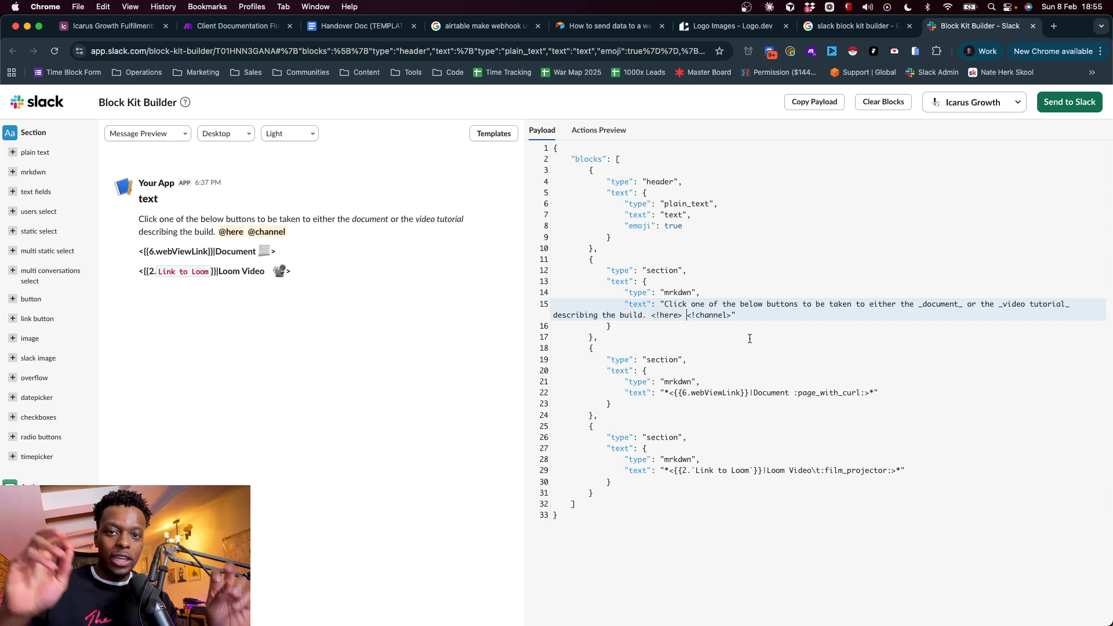
pyautogui.press('BackSpace')
pyautogui.press('BackSpace')
pyautogui.press('BackSpace')
pyautogui.press('BackSpace')
pyautogui.press('BackSpace')
pyautogui.press('BackSpace')
pyautogui.press('BackSpace')
pyautogui.press('BackSpace')
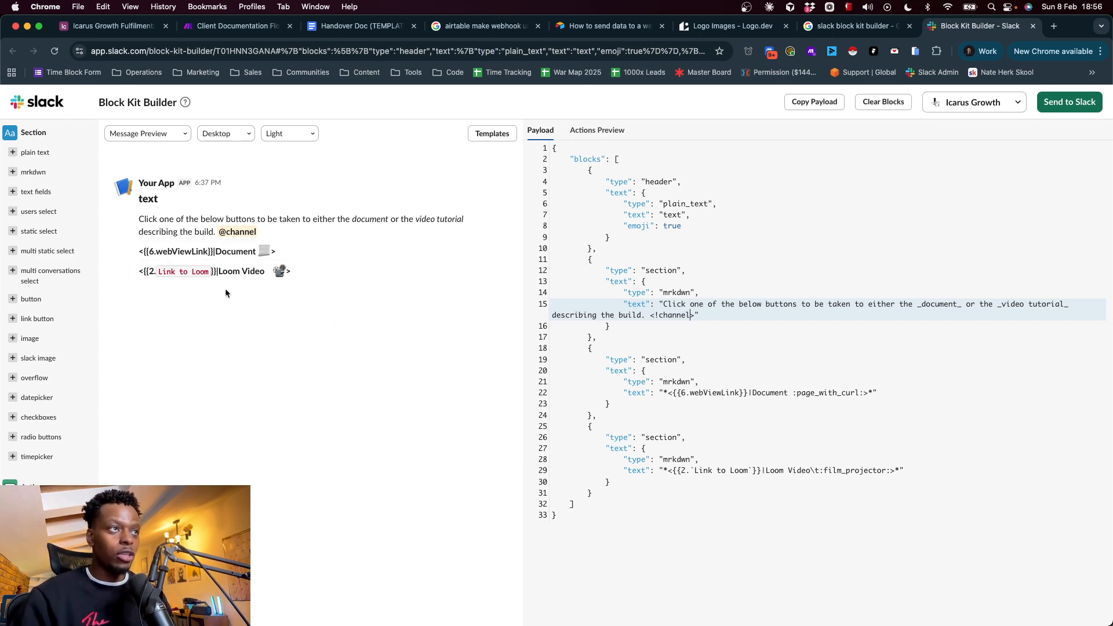
# Return to the Client Documentation Flow scenario and examine the document link, Loom link and header mappings in the Send to Client blocks
pyautogui.click(686, 402)
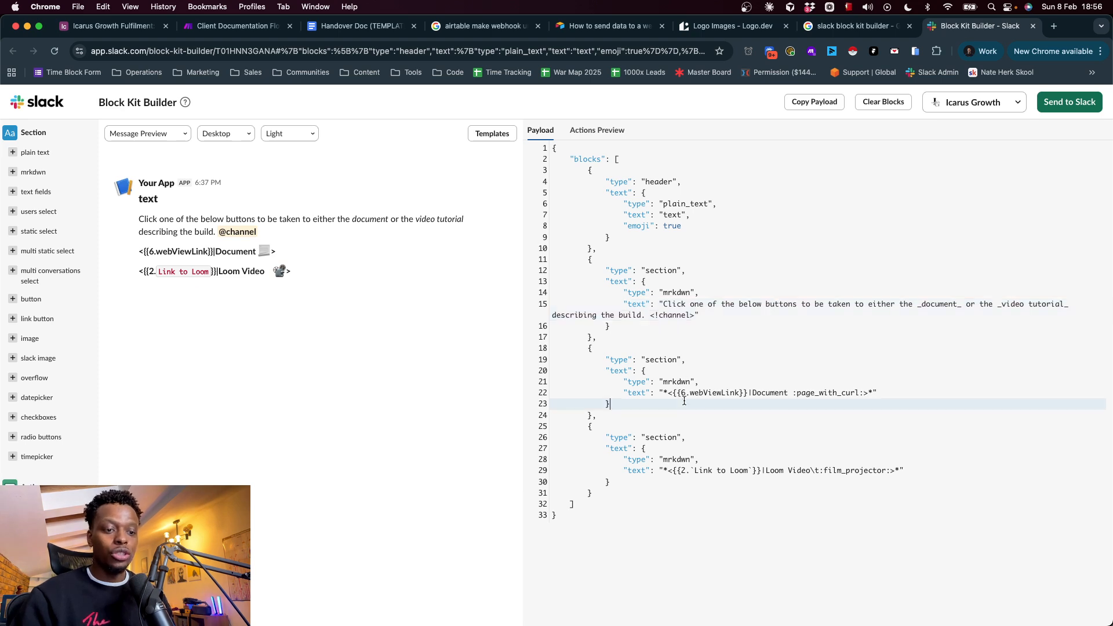
pyautogui.press('super+a')
pyautogui.press('super+c')
pyautogui.click(264, 26)
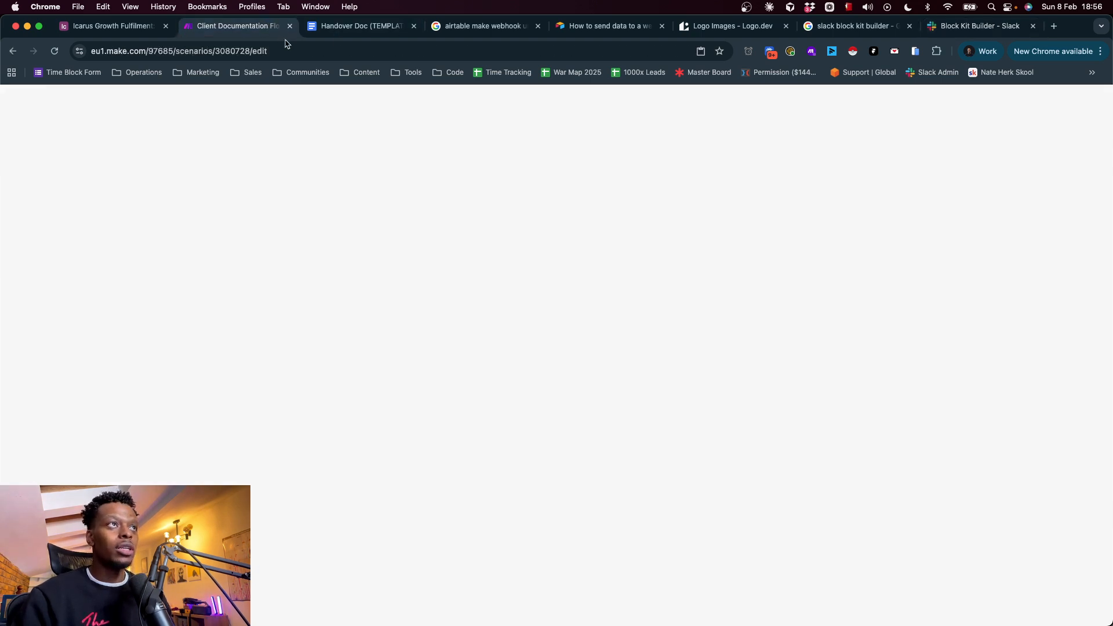
pyautogui.press('super+v')
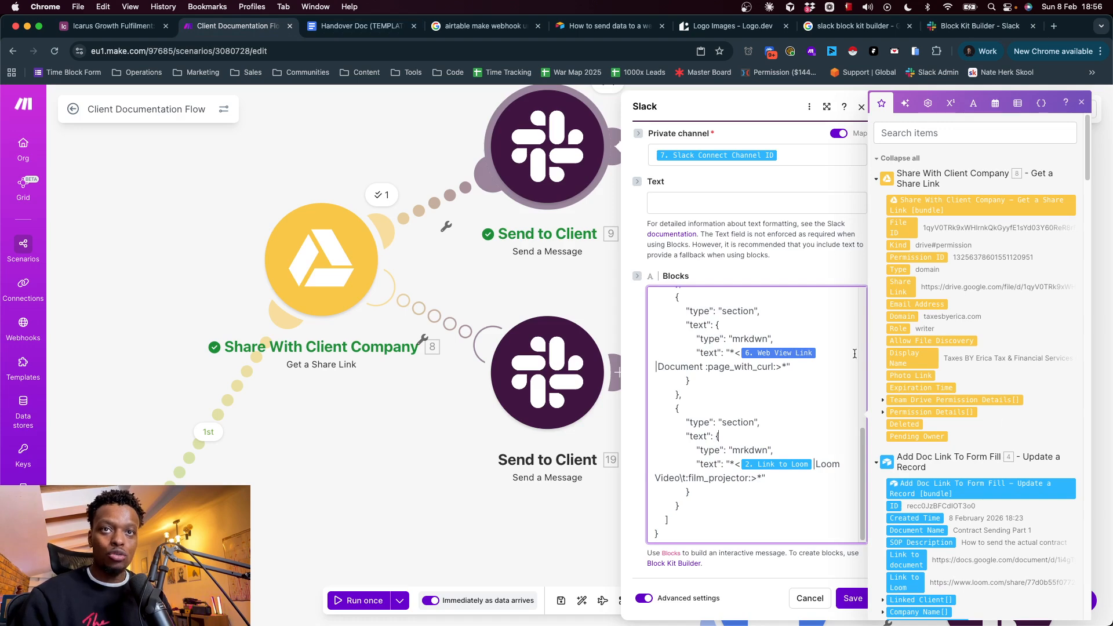
pyautogui.moveTo(902, 560); pyautogui.dragTo(822, 358)
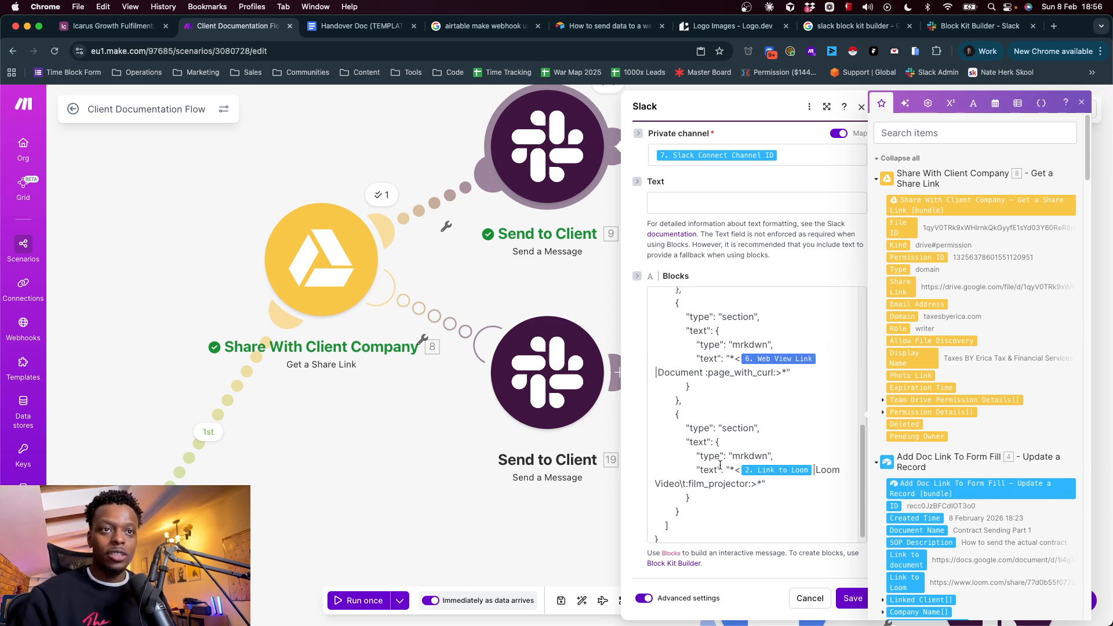
pyautogui.scroll(6, 720, 464)
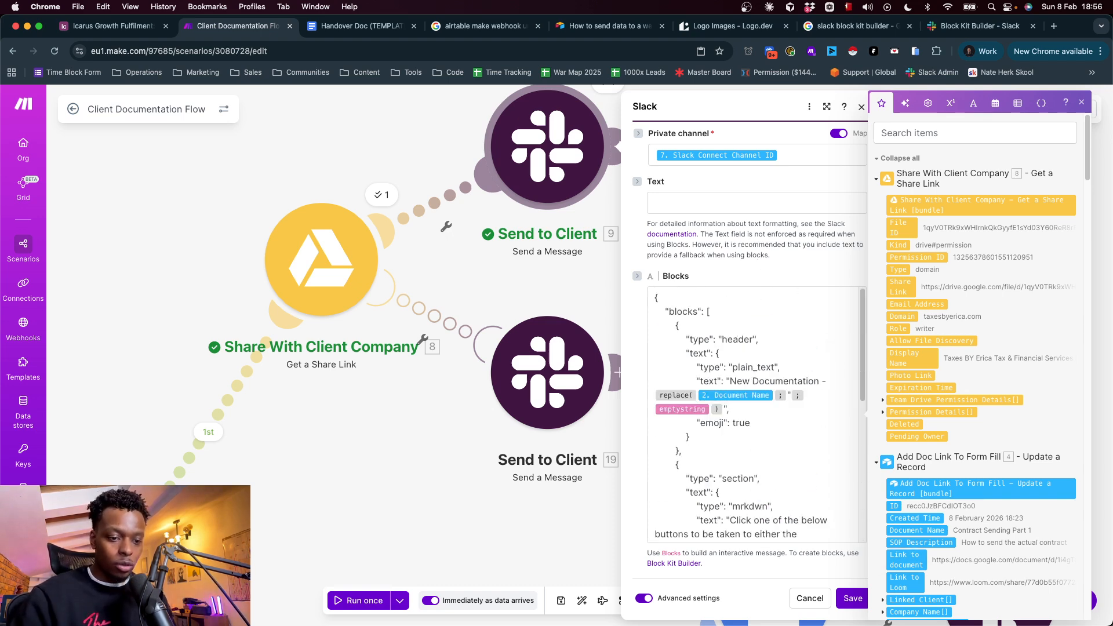
# Switch to Slack to check the delivered documentation messages, and return to the scenario to close the Send to Client settings without saving
pyautogui.press('super+Tab')
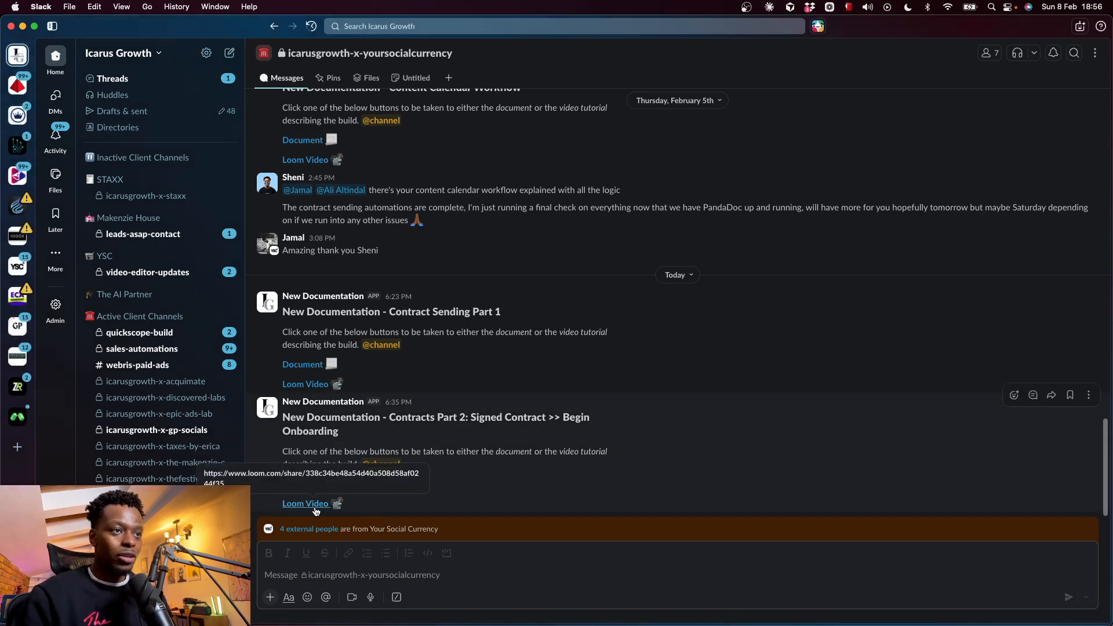
pyautogui.click(23, 26)
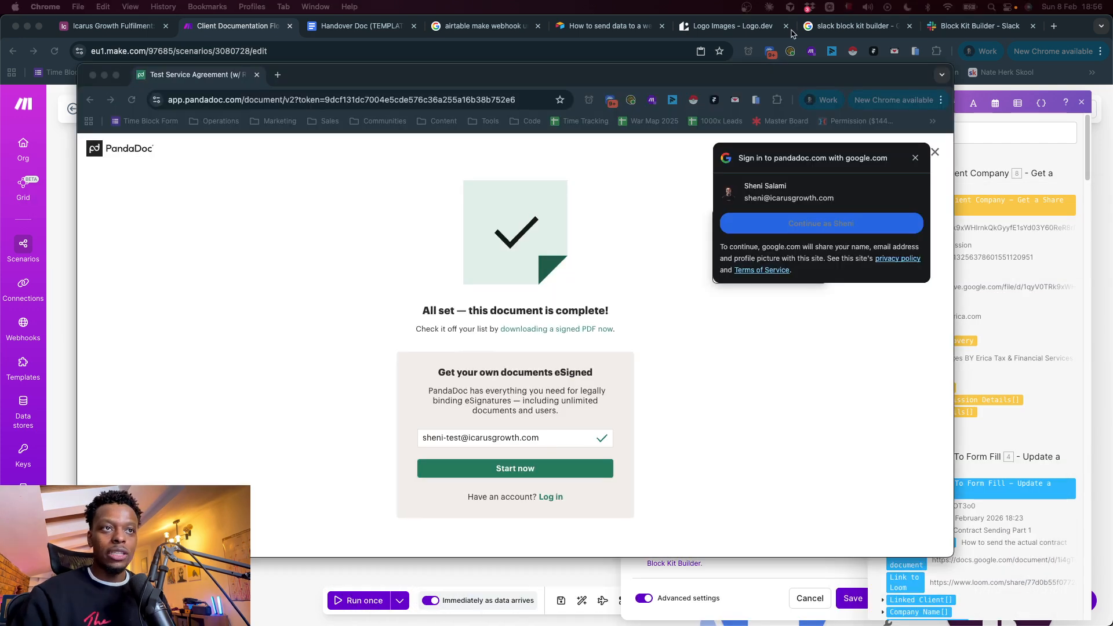
pyautogui.click(94, 75)
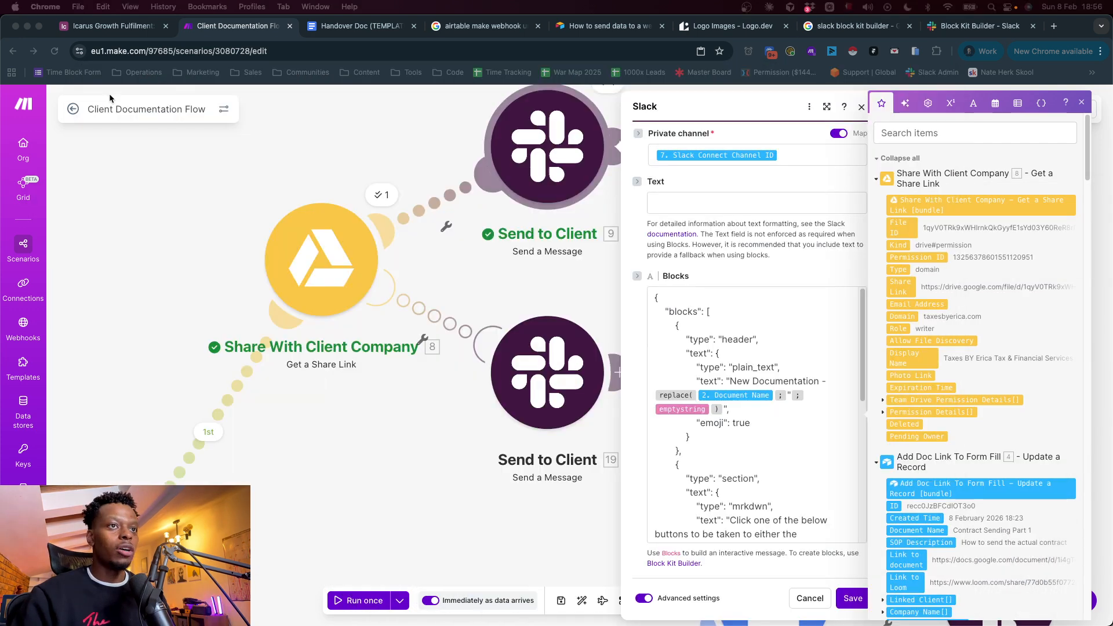
pyautogui.click(812, 599)
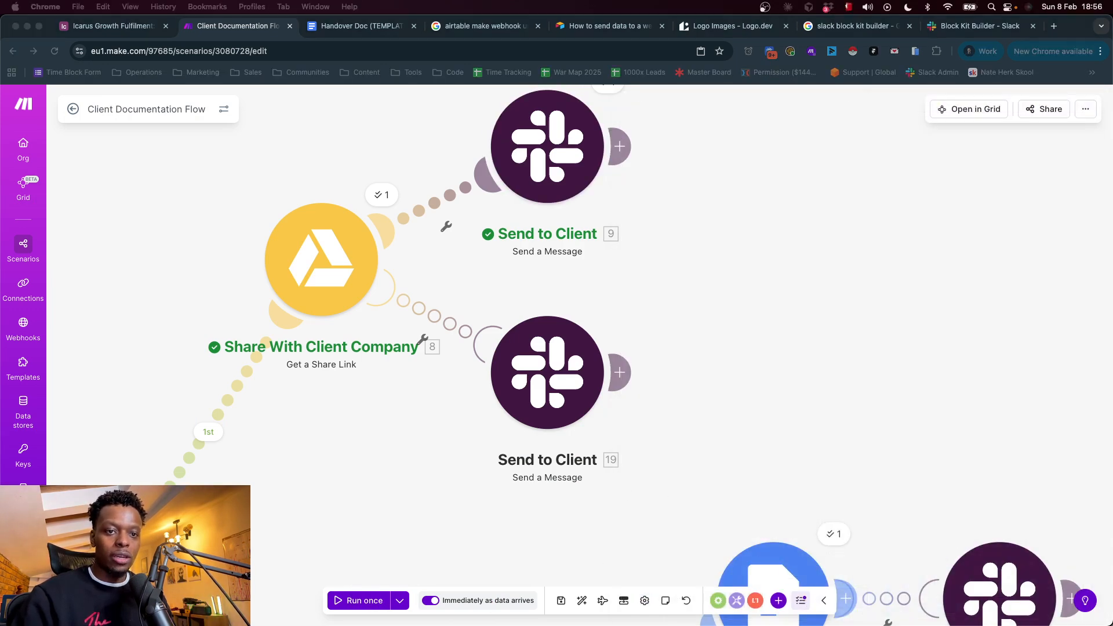
# Open the Generate SOP Info module and review its model, message input and system prompt settings
pyautogui.click(583, 602)
pyautogui.scroll(10, 578, 261)
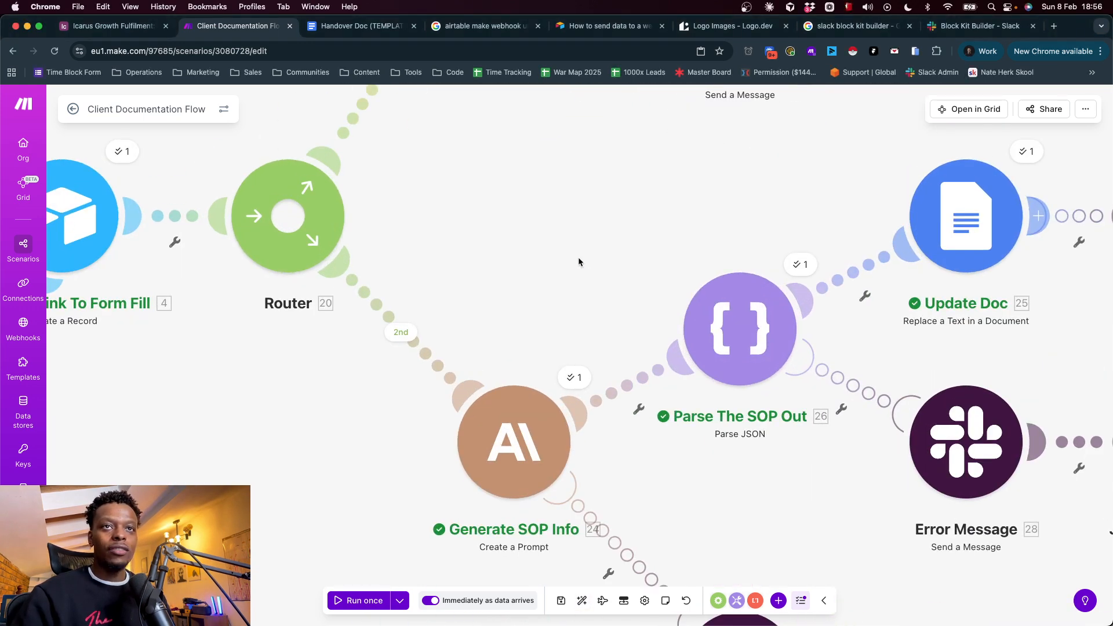
pyautogui.moveTo(579, 260); pyautogui.dragTo(447, 238)
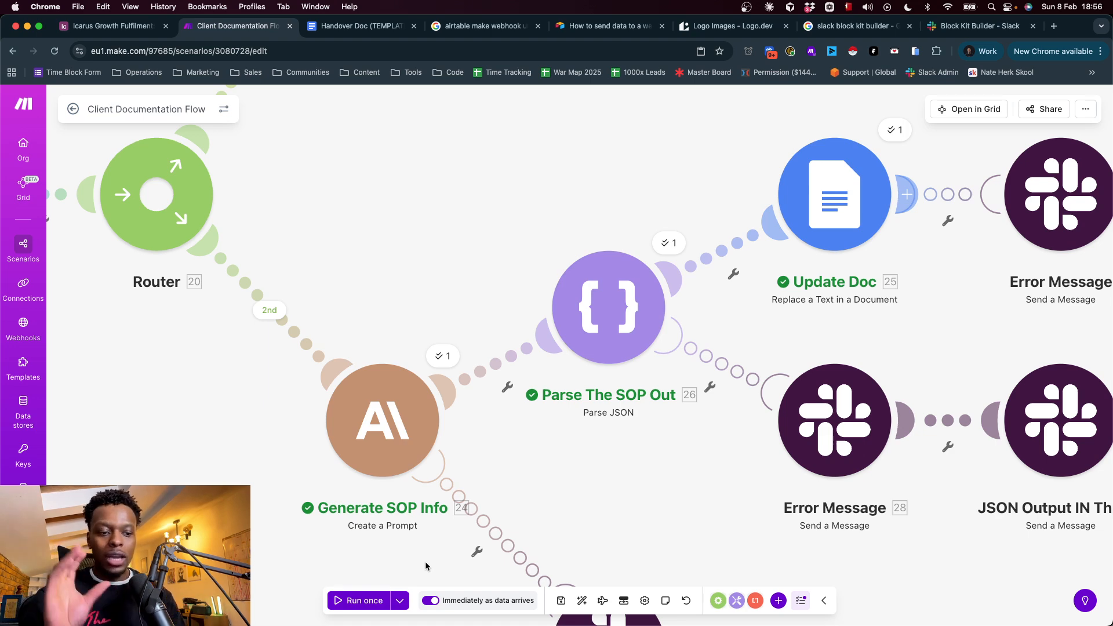
pyautogui.click(404, 422)
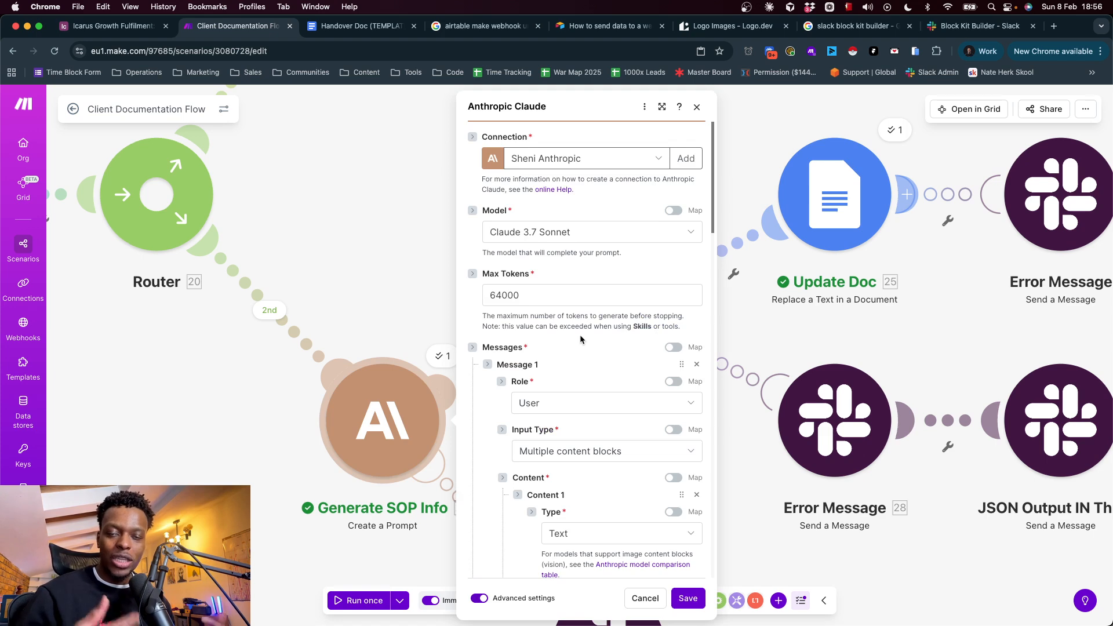
pyautogui.scroll(-3, 581, 338)
pyautogui.scroll(-10, 580, 335)
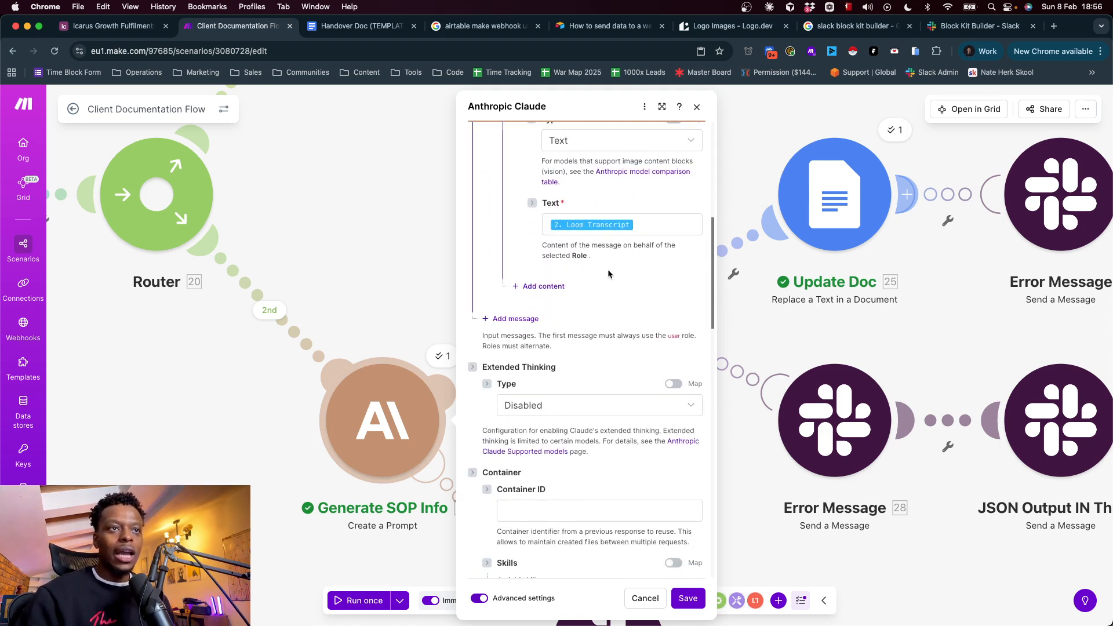
pyautogui.scroll(-3, 572, 237)
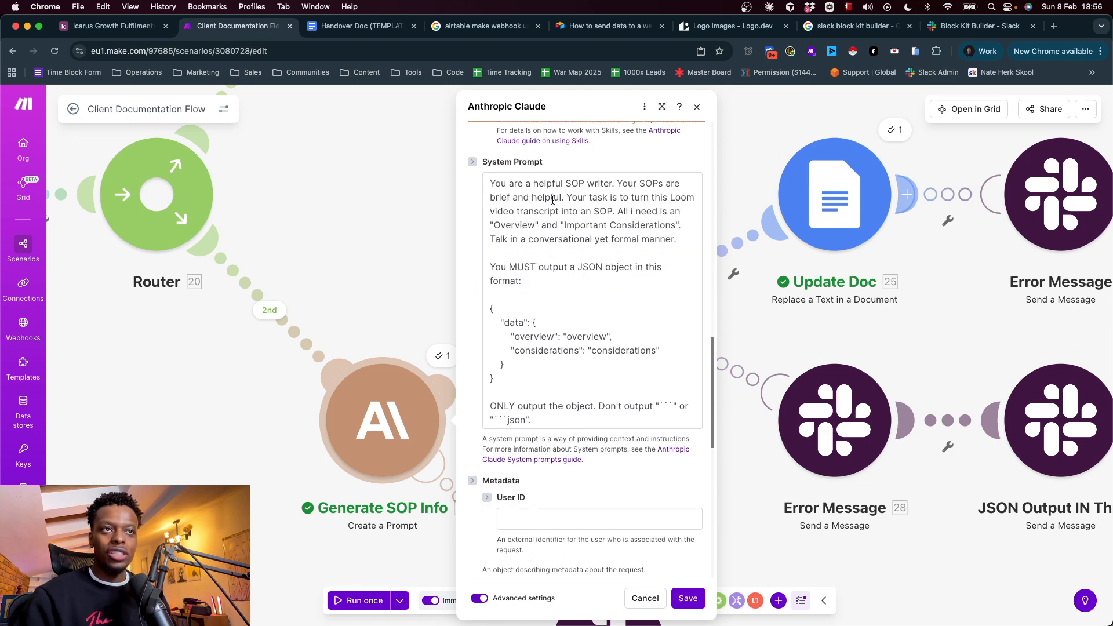
# Examine the system prompt's SOP-writing task, its required JSON object format, and its instruction to output only the object
pyautogui.click(545, 182)
pyautogui.tripleClick(536, 185)
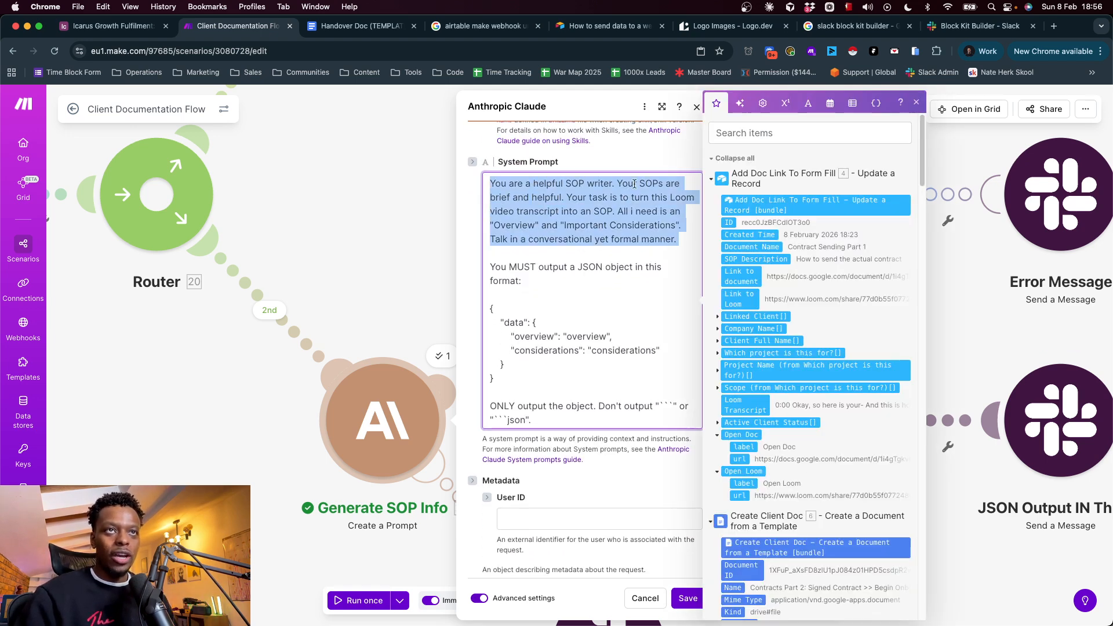
pyautogui.moveTo(567, 197); pyautogui.dragTo(683, 232)
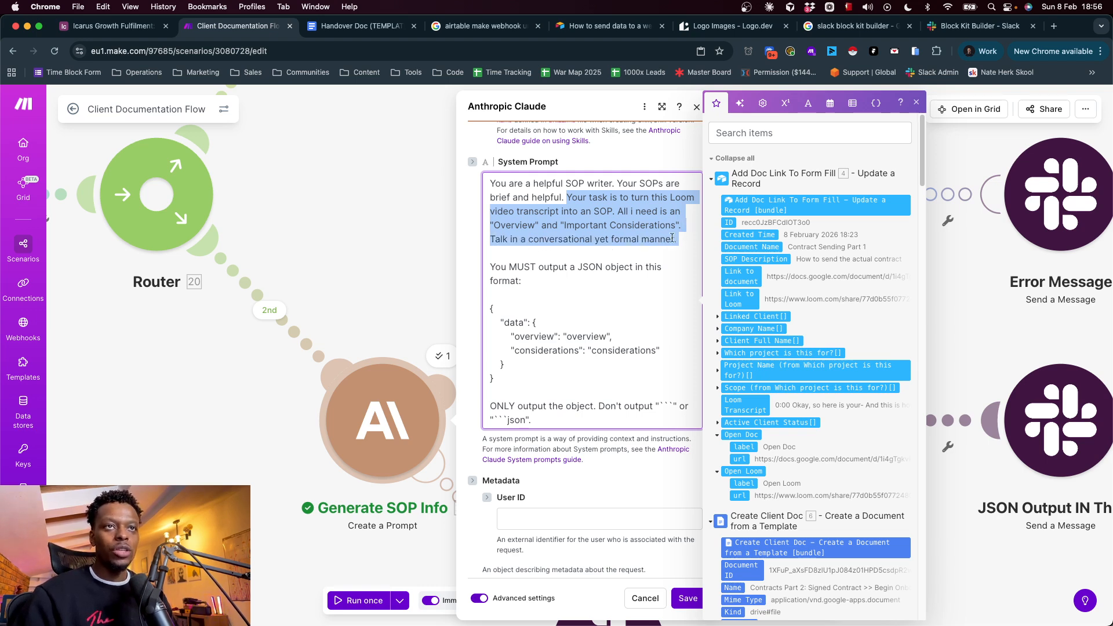
pyautogui.click(676, 238)
pyautogui.moveTo(490, 267); pyautogui.dragTo(552, 299)
pyautogui.click(552, 300)
pyautogui.click(519, 376)
pyautogui.moveTo(503, 388); pyautogui.dragTo(480, 301)
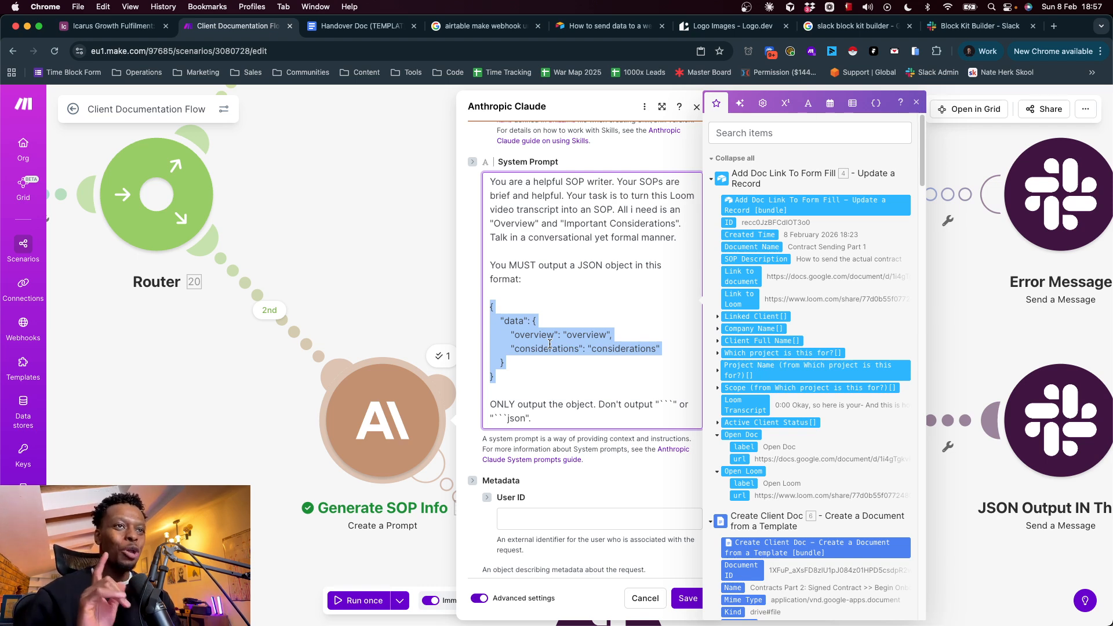
pyautogui.moveTo(505, 375); pyautogui.dragTo(476, 312)
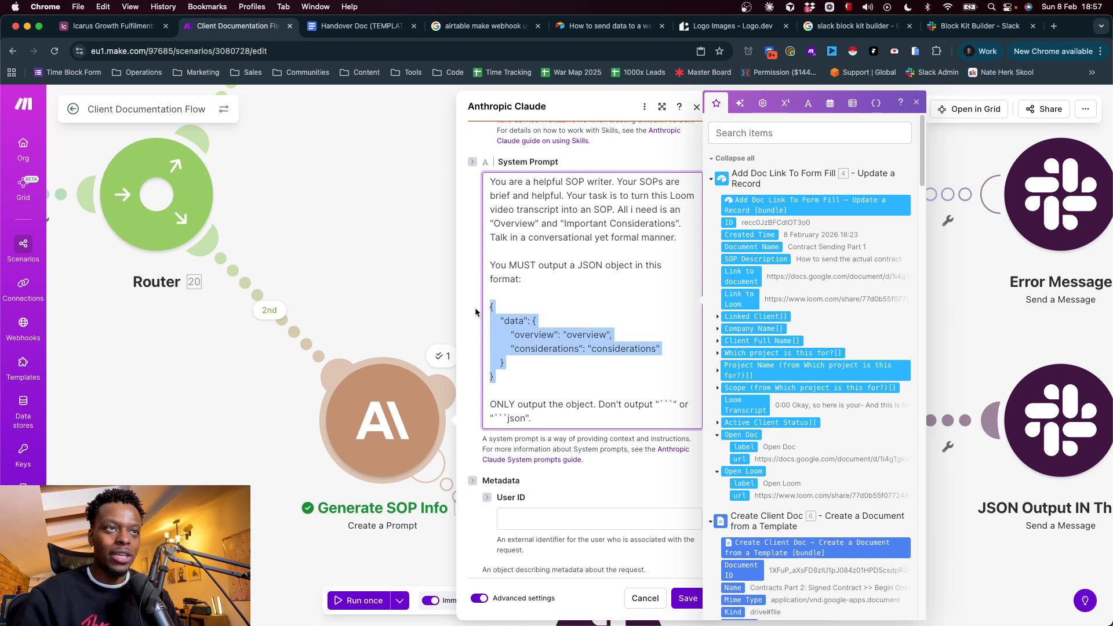
pyautogui.tripleClick(593, 266)
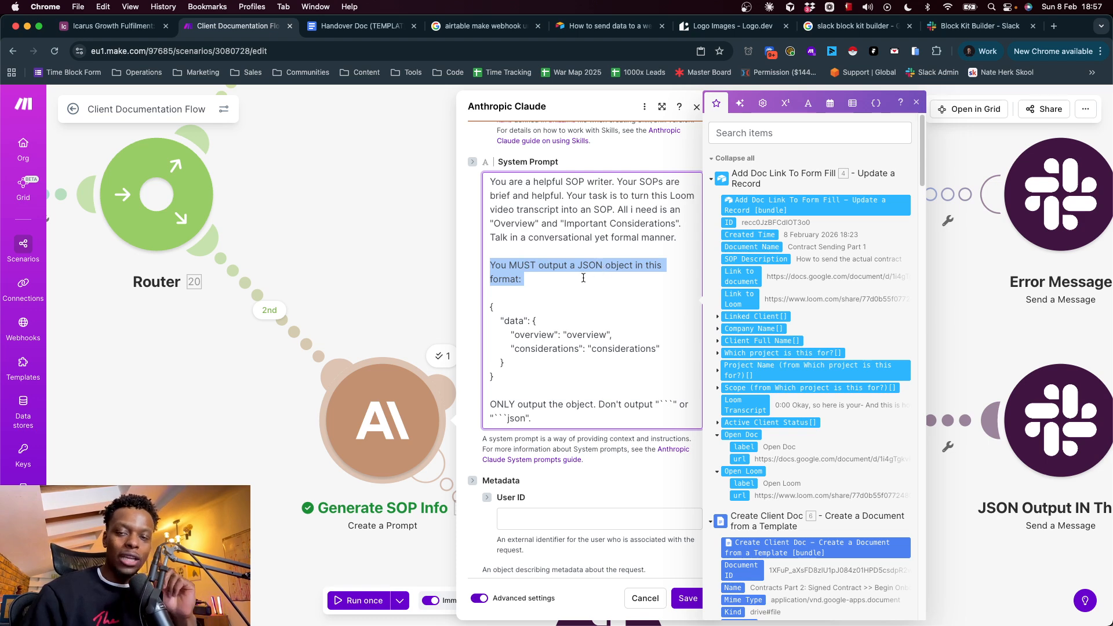
pyautogui.tripleClick(511, 406)
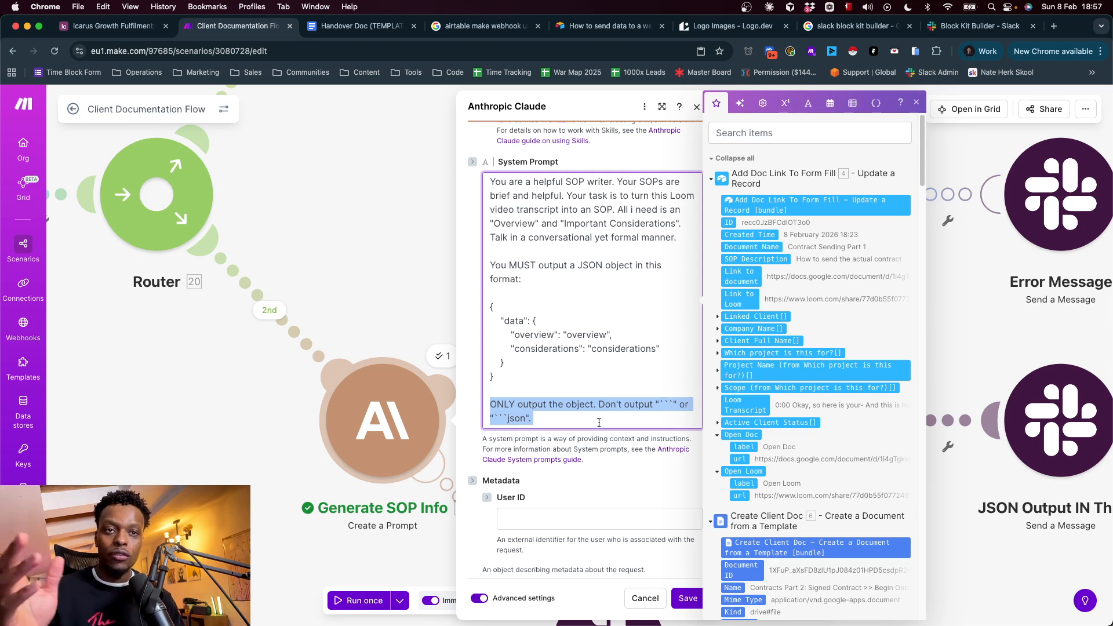
# Extend the run of backticks in the system prompt's "Don't output" instruction and trim it back to three
pyautogui.click(916, 103)
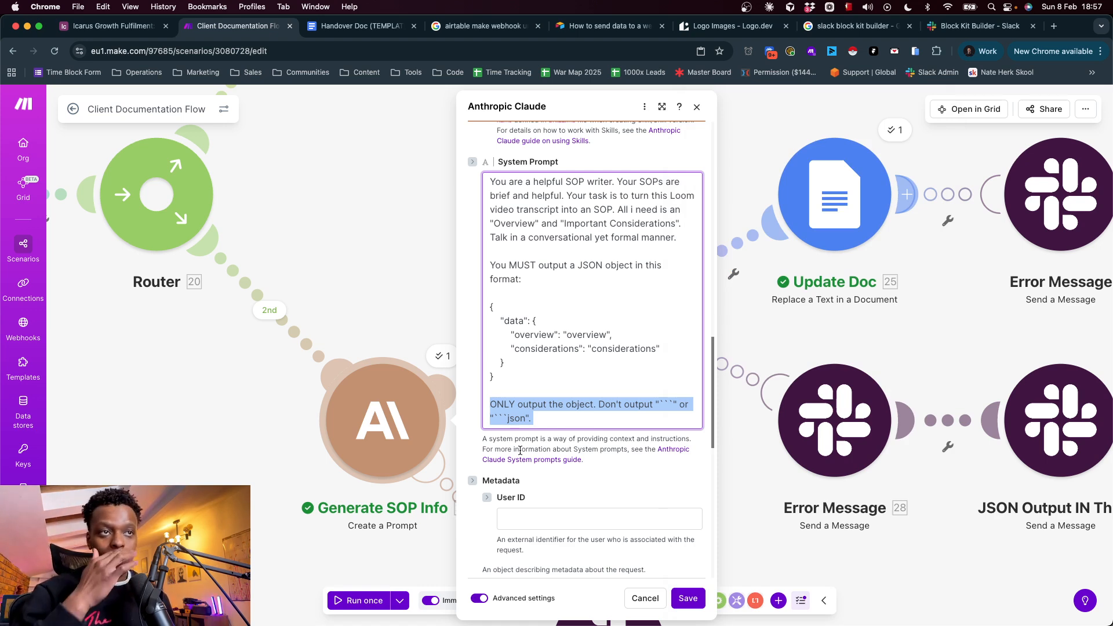
pyautogui.click(613, 402)
pyautogui.moveTo(660, 405); pyautogui.dragTo(673, 404)
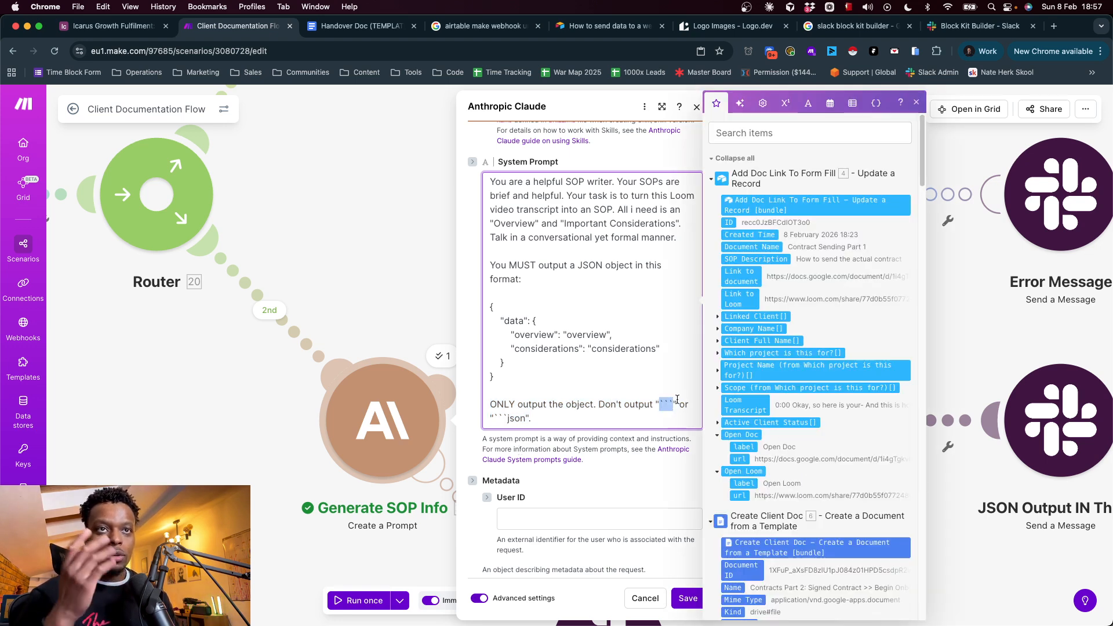
pyautogui.click(916, 102)
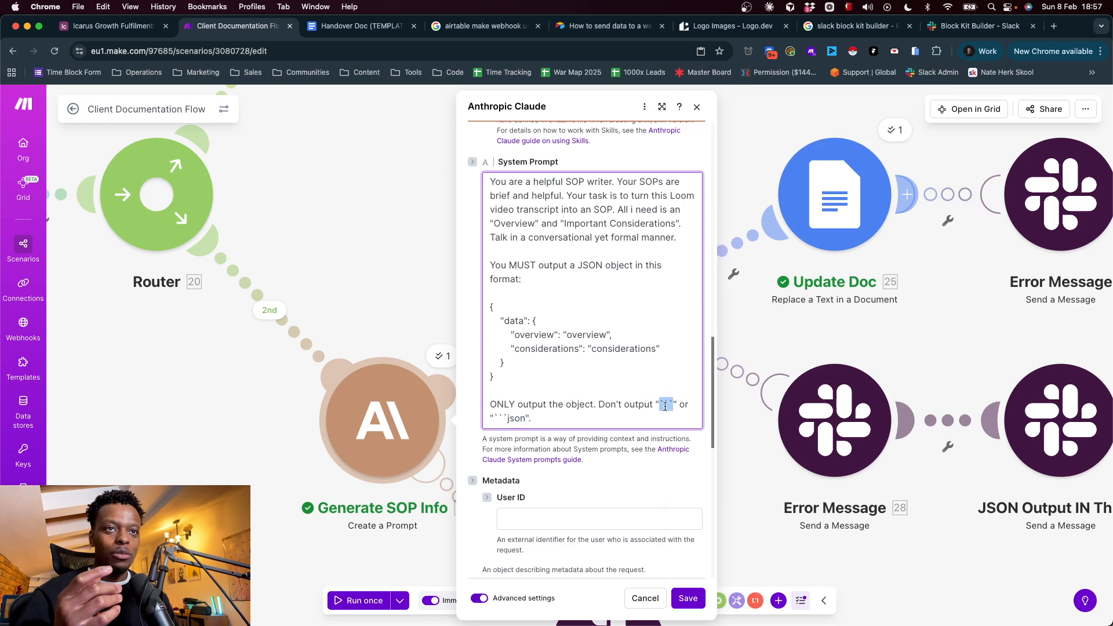
pyautogui.write('`````````')
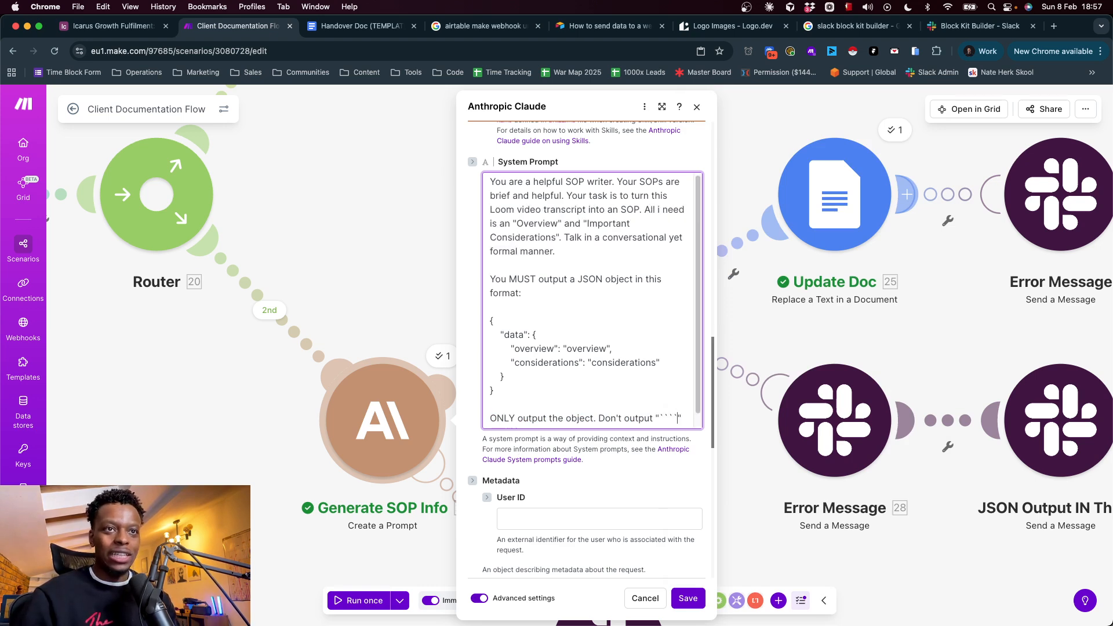
pyautogui.write('``')
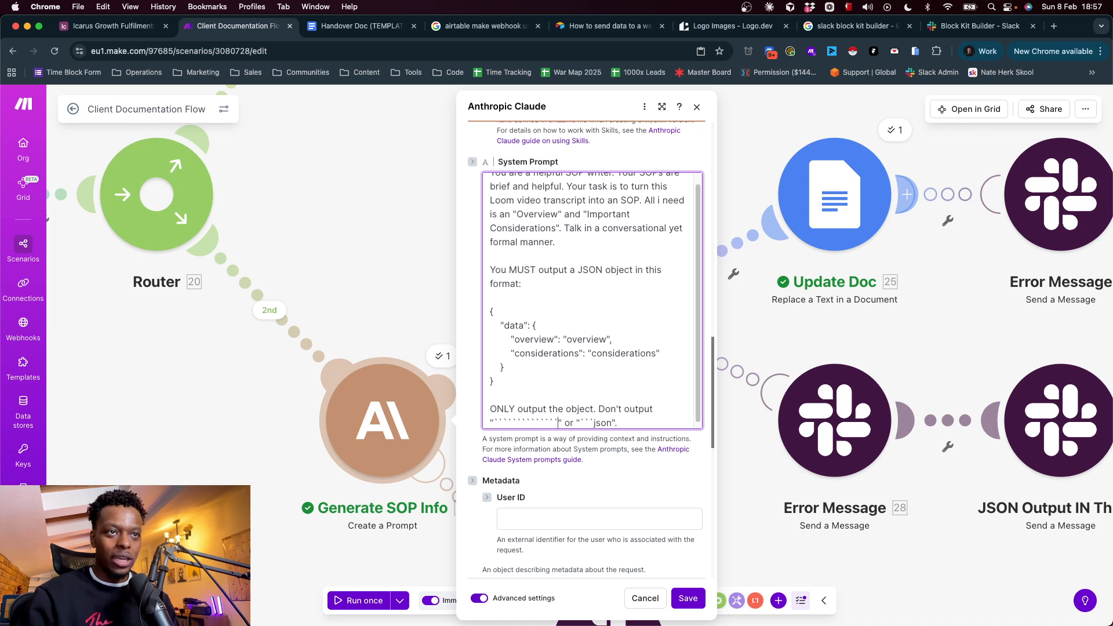
pyautogui.press('BackSpace')
pyautogui.press('BackSpace')
pyautogui.press('BackSpace')
pyautogui.press('BackSpace')
pyautogui.press('BackSpace')
pyautogui.press('BackSpace')
pyautogui.press('BackSpace')
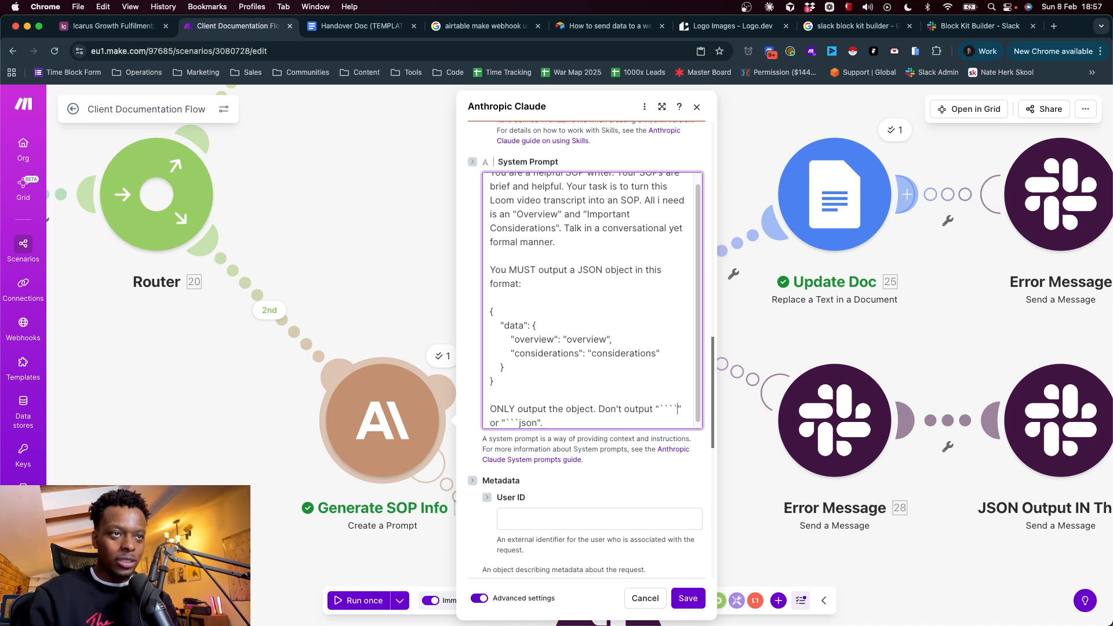
# Review the instruction to output only the object and the metadata, temperature and Top P settings, and close the module without saving
pyautogui.click(601, 406)
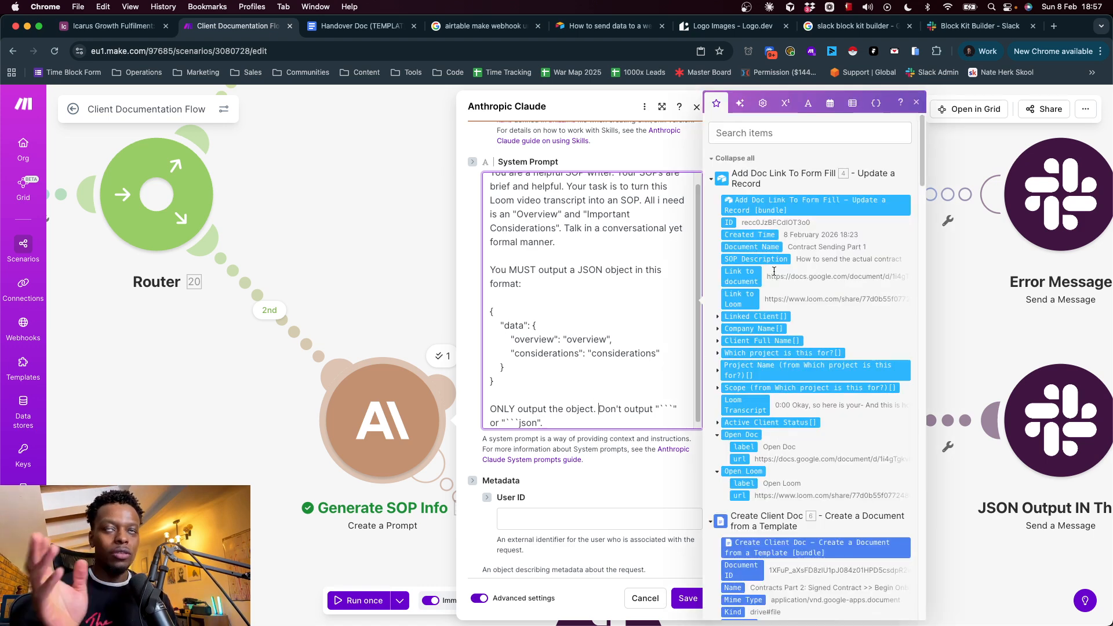
pyautogui.click(916, 102)
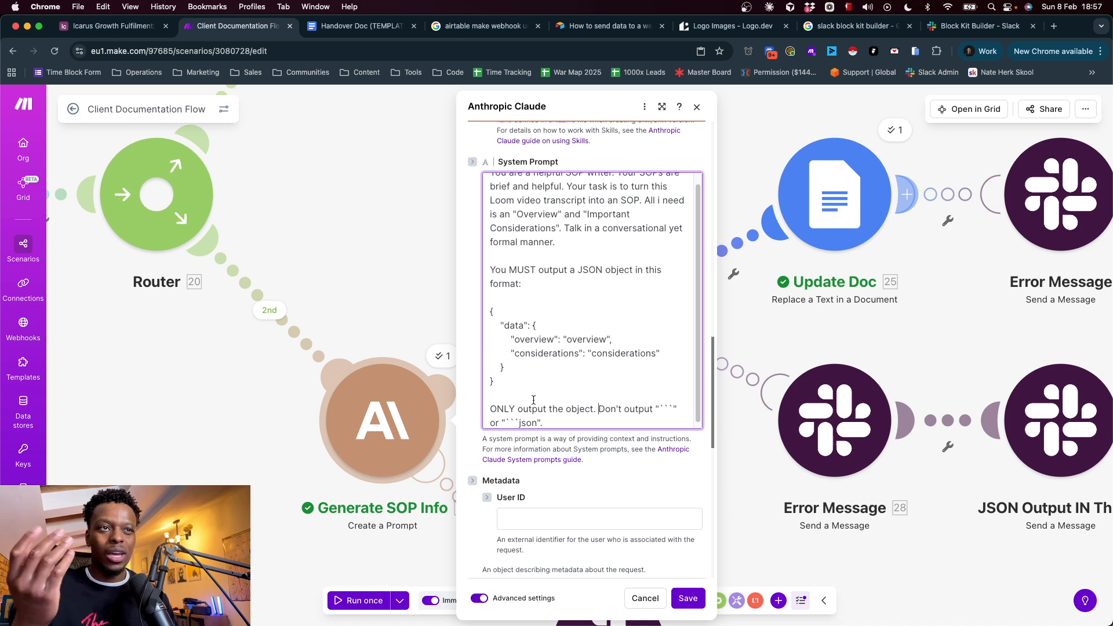
pyautogui.scroll(-1, 527, 407)
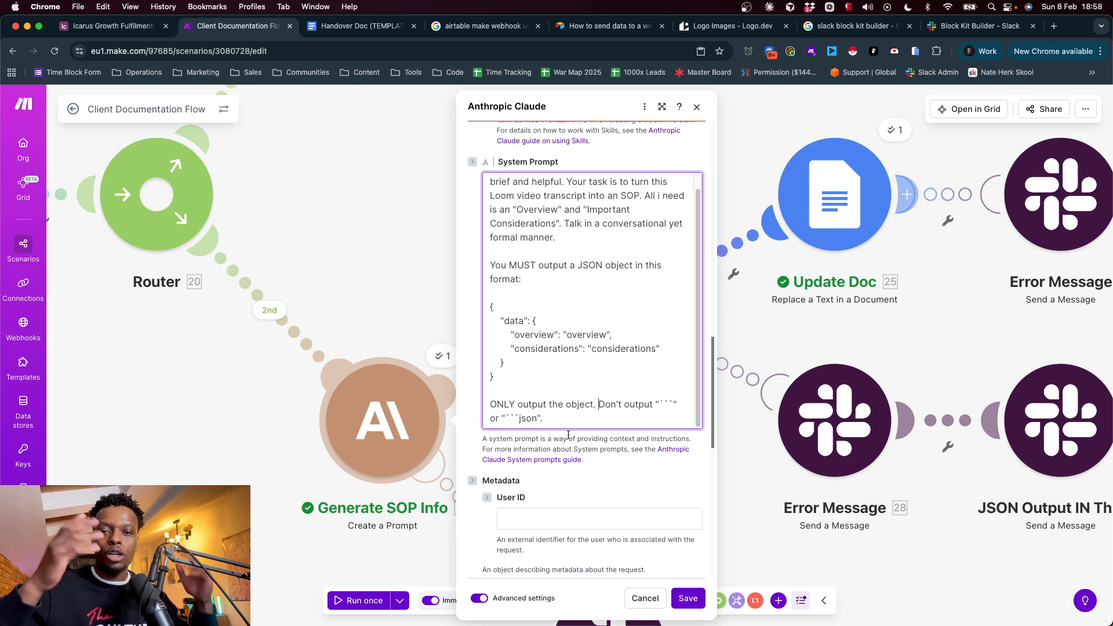
pyautogui.scroll(-10, 578, 480)
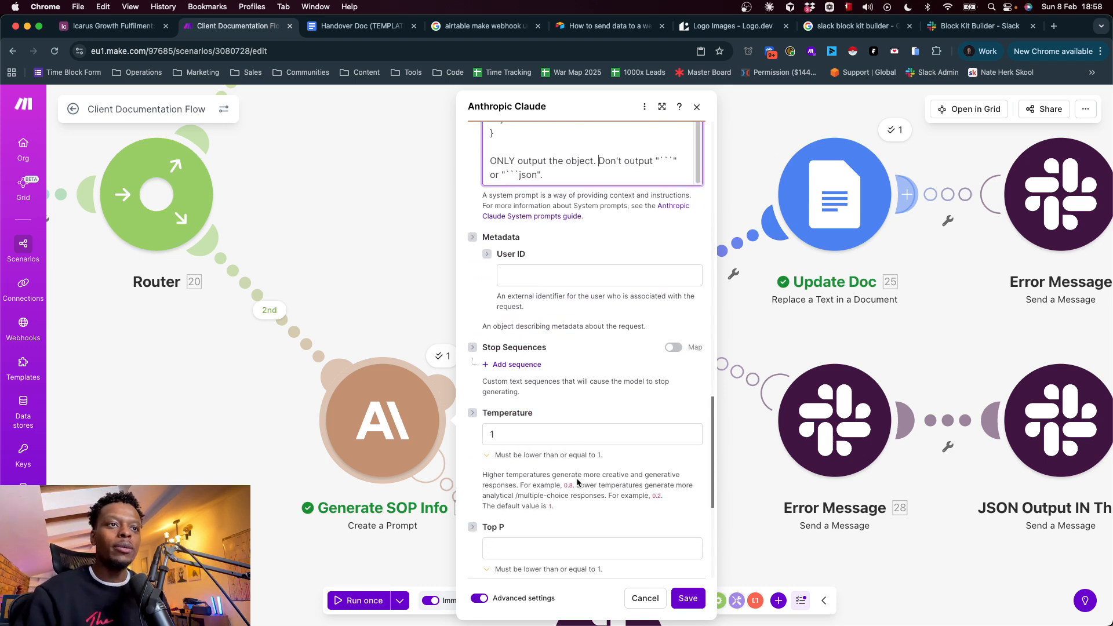
pyautogui.scroll(3, 566, 304)
pyautogui.scroll(2, 566, 304)
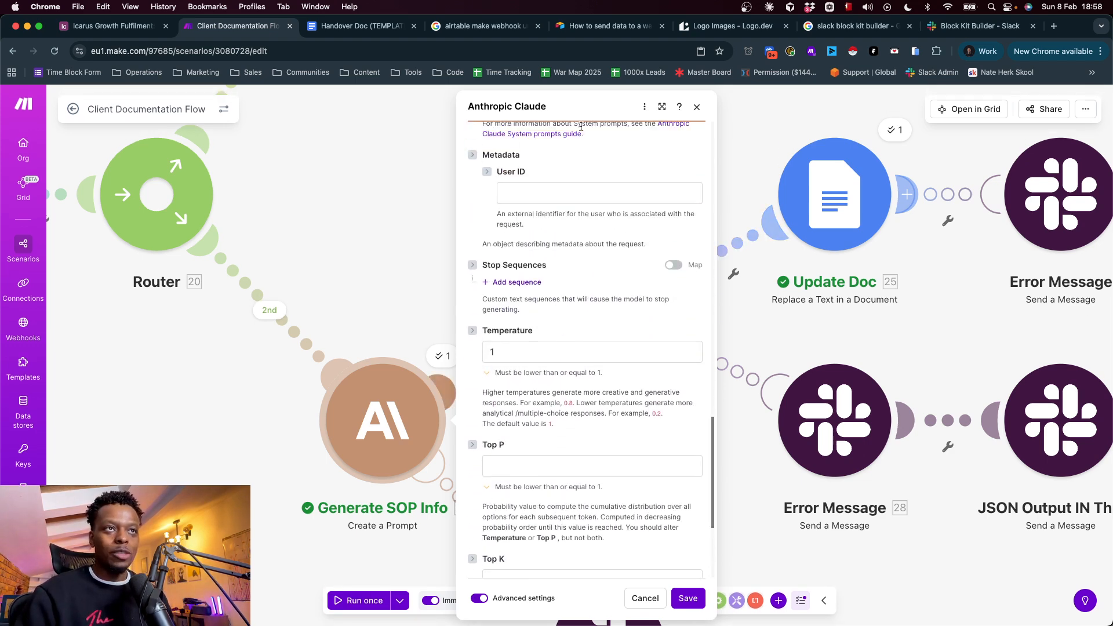
pyautogui.click(354, 265)
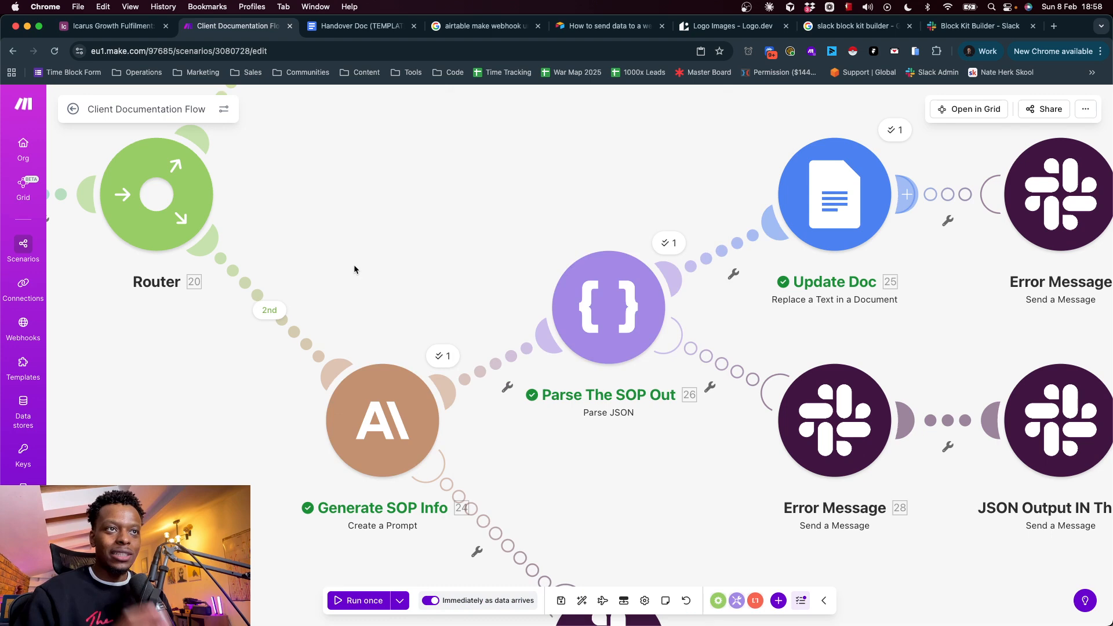
# Open the Generate SOP Info run output and examine the overview in the Content text
pyautogui.click(442, 355)
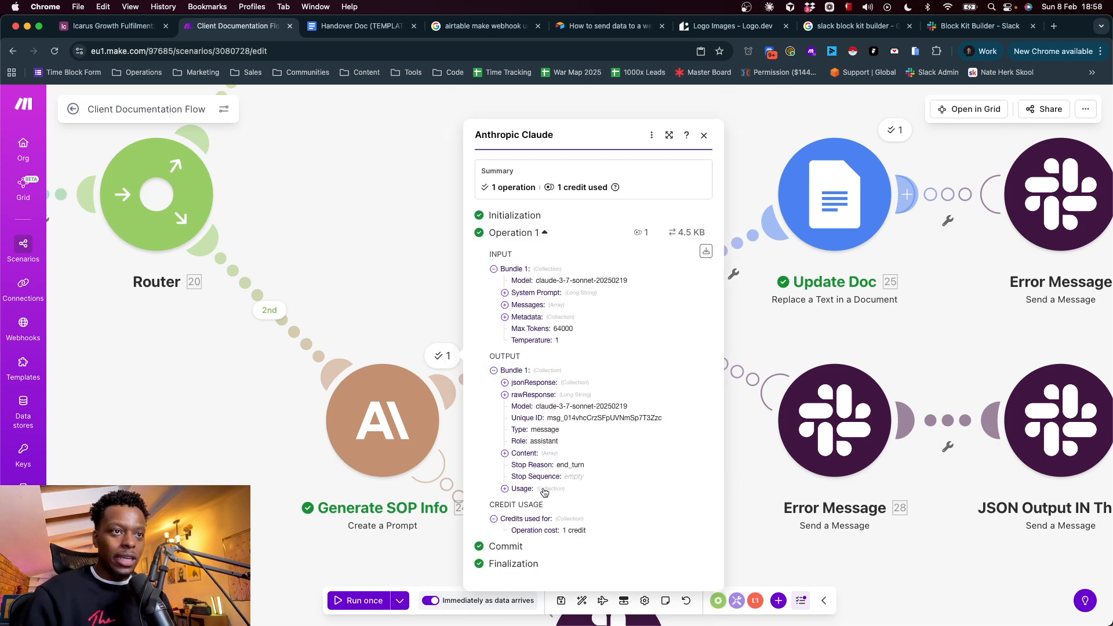
pyautogui.click(530, 455)
pyautogui.click(541, 459)
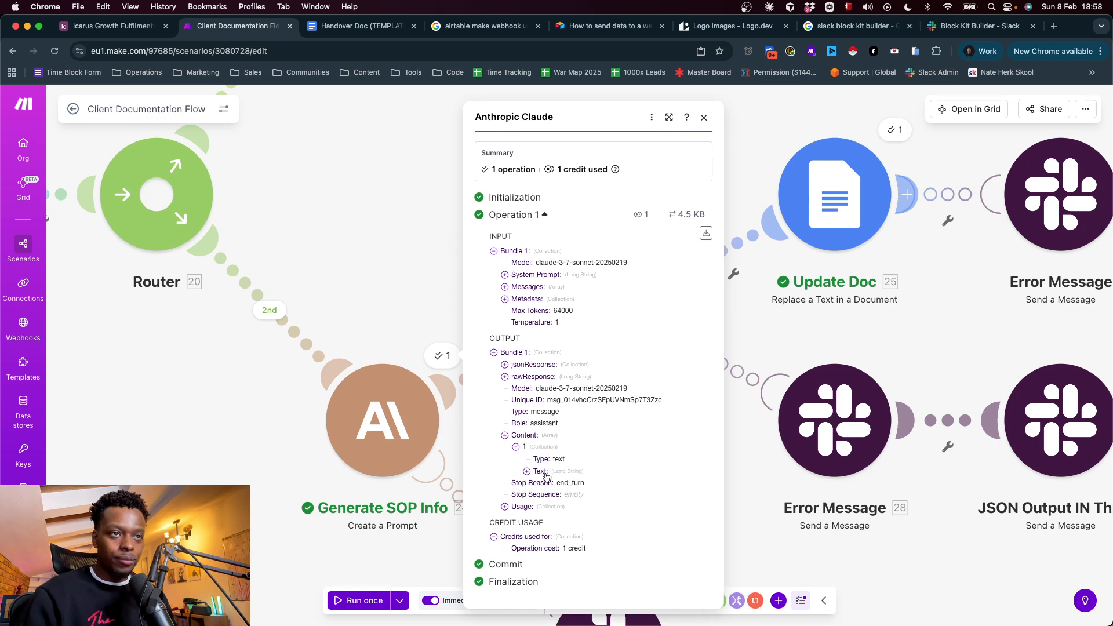
pyautogui.click(544, 473)
pyautogui.scroll(-5, 590, 434)
pyautogui.moveTo(537, 256); pyautogui.dragTo(555, 381)
pyautogui.click(561, 267)
pyautogui.doubleClick(578, 278)
# Read through the considerations in the generated Content text, and close the run output
pyautogui.click(585, 405)
pyautogui.scroll(-2, 620, 425)
pyautogui.moveTo(612, 292); pyautogui.dragTo(621, 457)
pyautogui.click(632, 462)
pyautogui.click(628, 456)
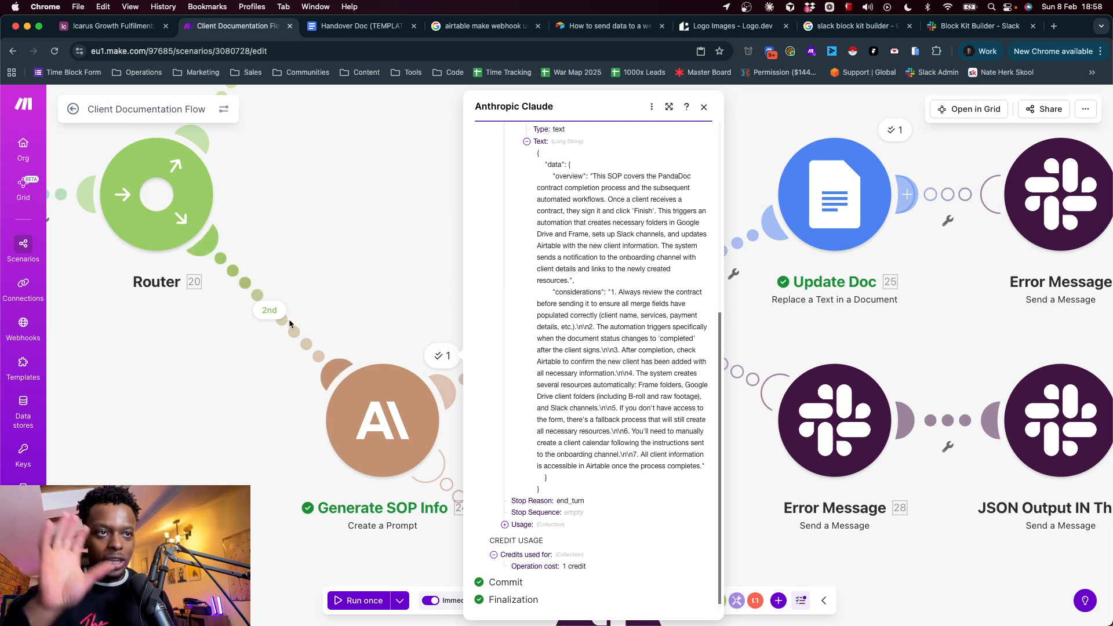
pyautogui.click(425, 280)
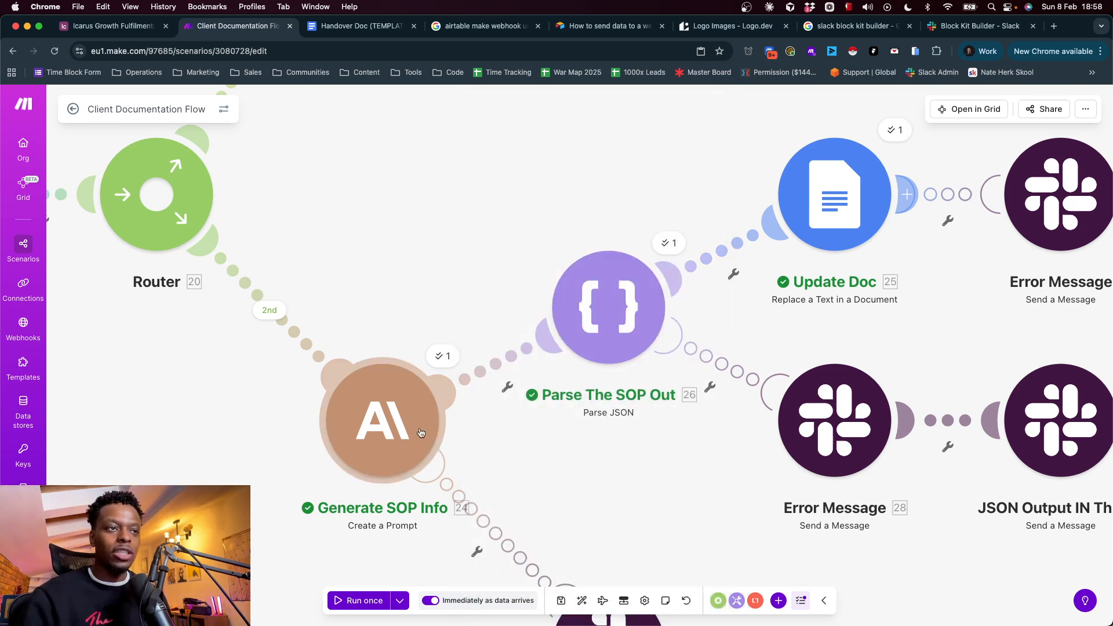
# Open the filter between Generate SOP Info and Parse The SOP Out and expand the Content array among the mappable items
pyautogui.click(534, 349)
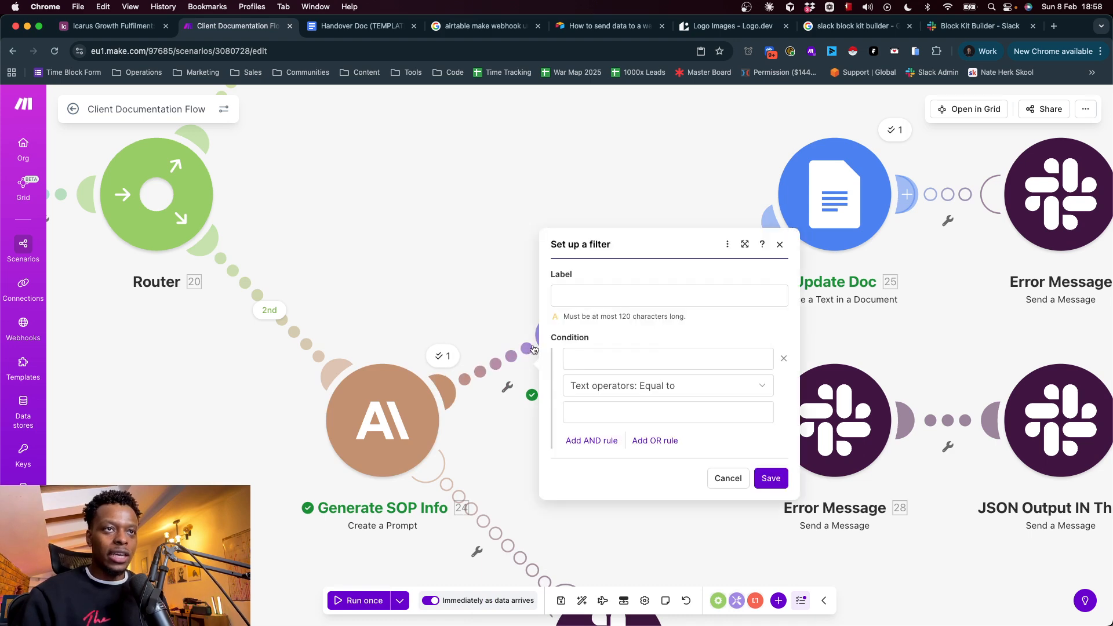
pyautogui.click(636, 363)
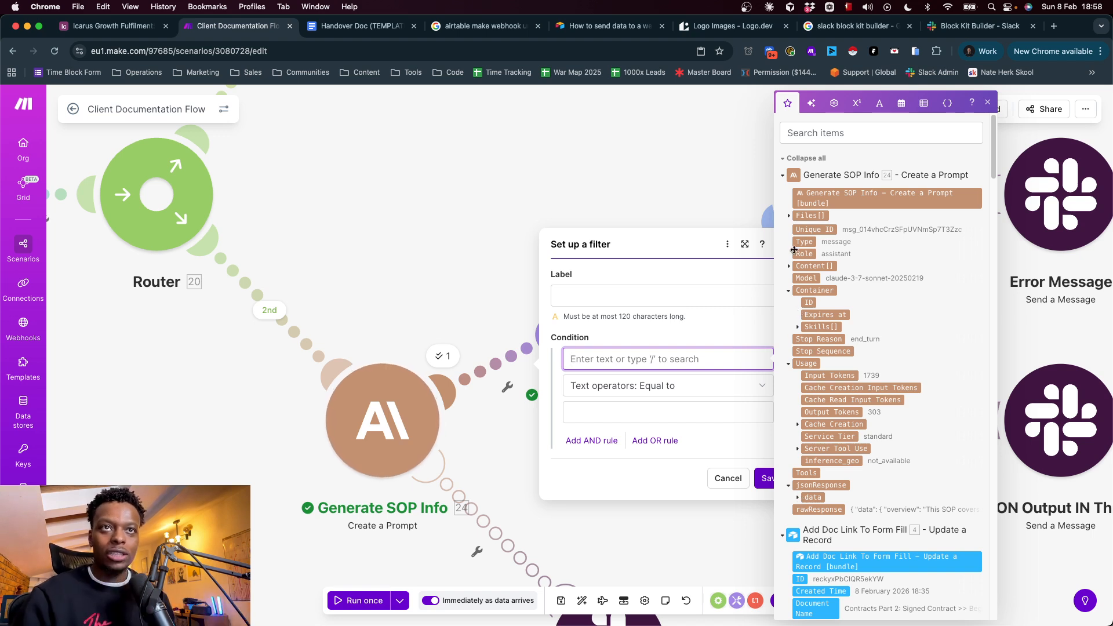
pyautogui.click(788, 267)
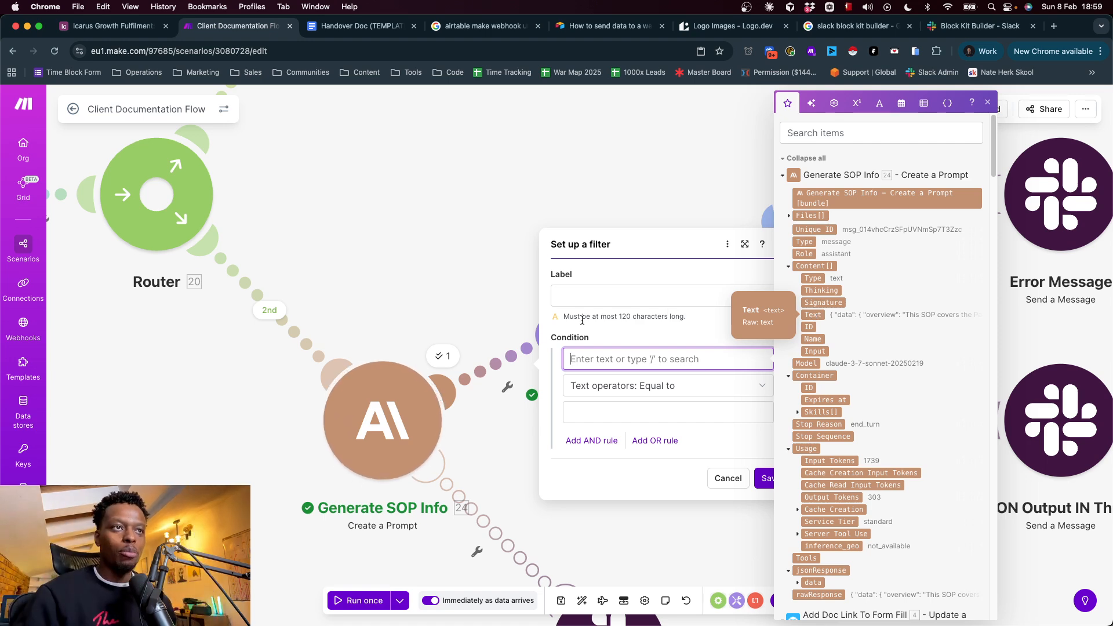
# Examine the rawResponse in the Generate SOP Info run output and its JSON string mapping in Parse The SOP Out, leaving the settings unsaved
pyautogui.click(443, 356)
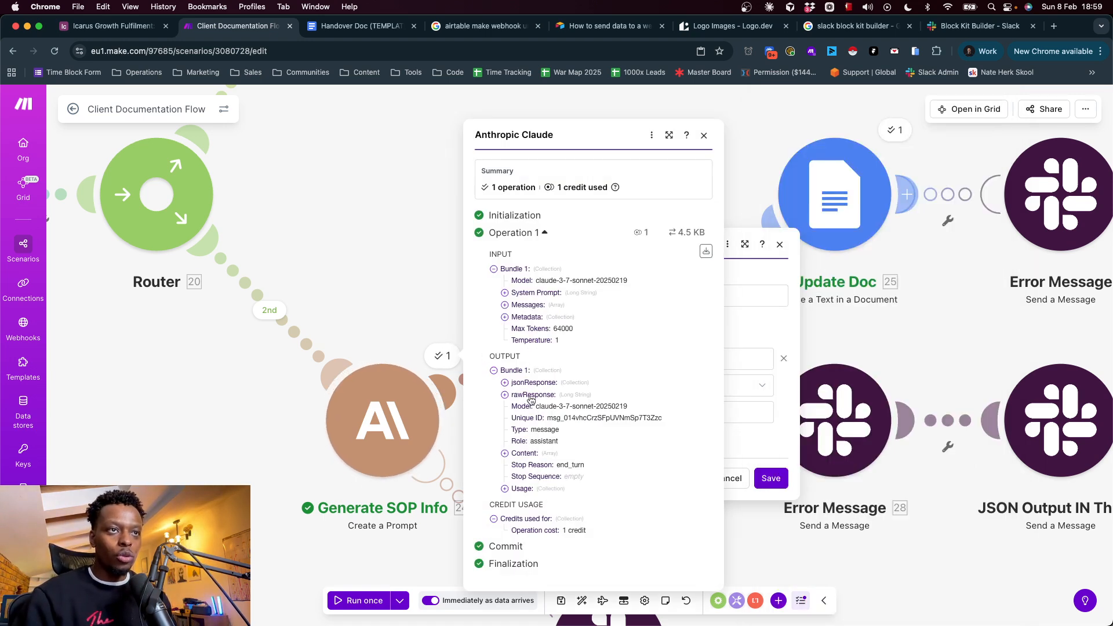
pyautogui.click(531, 398)
pyautogui.moveTo(515, 383); pyautogui.dragTo(503, 159)
pyautogui.click(591, 508)
pyautogui.scroll(-5, 591, 508)
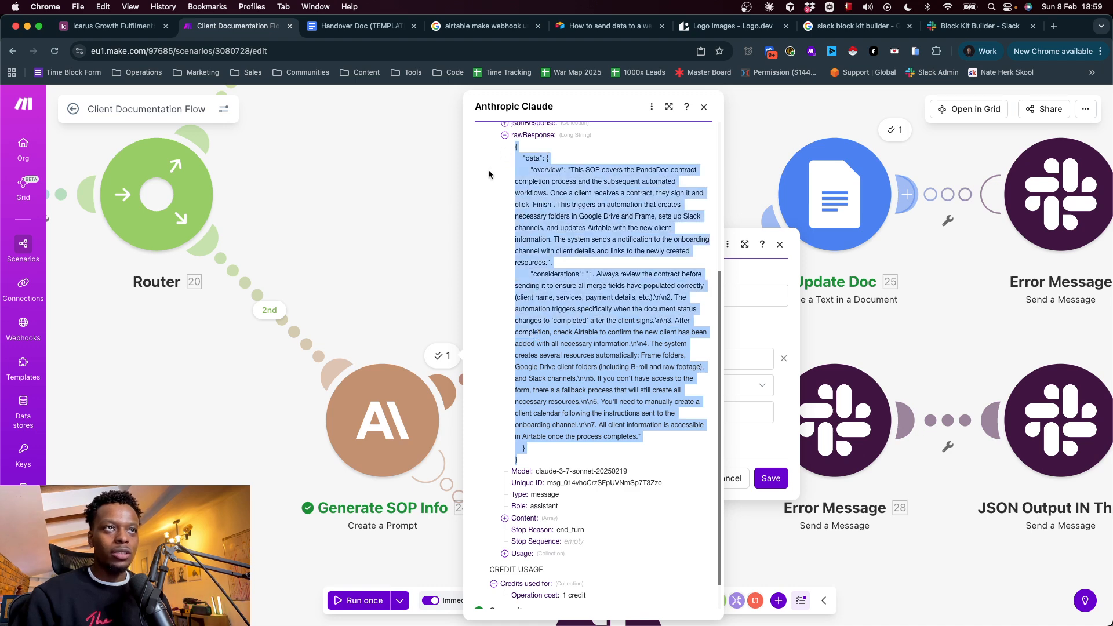
pyautogui.click(443, 224)
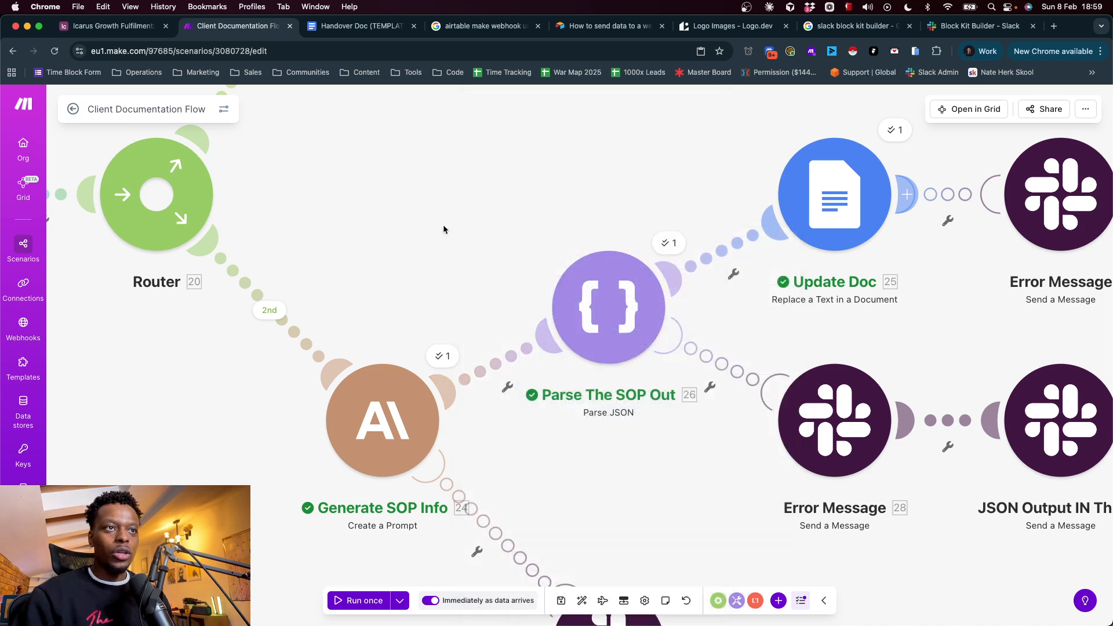
pyautogui.click(605, 321)
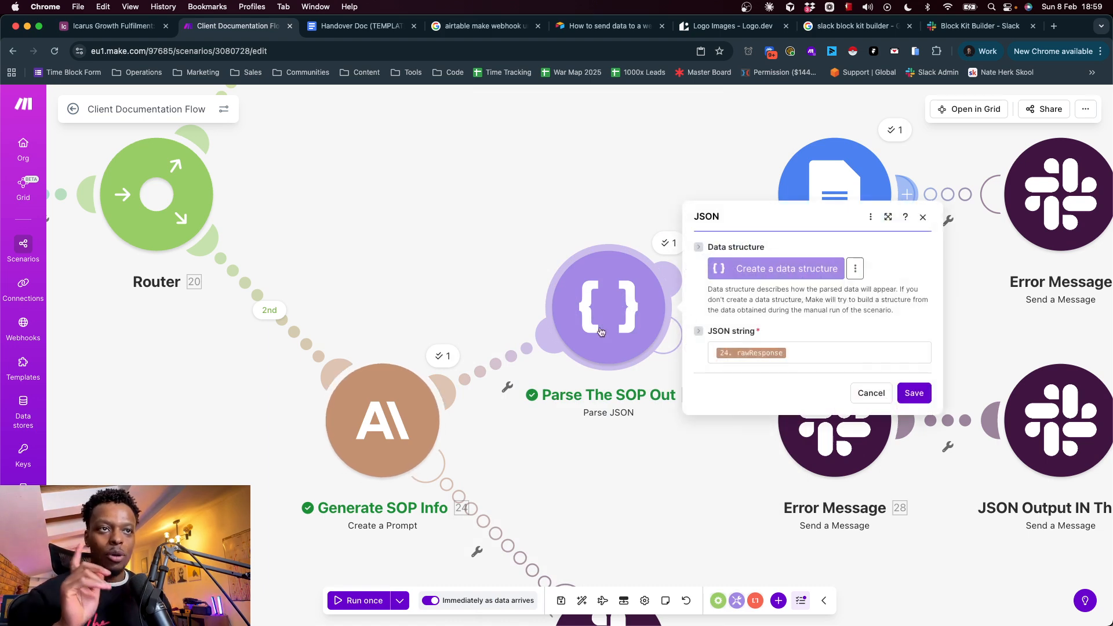
pyautogui.click(871, 393)
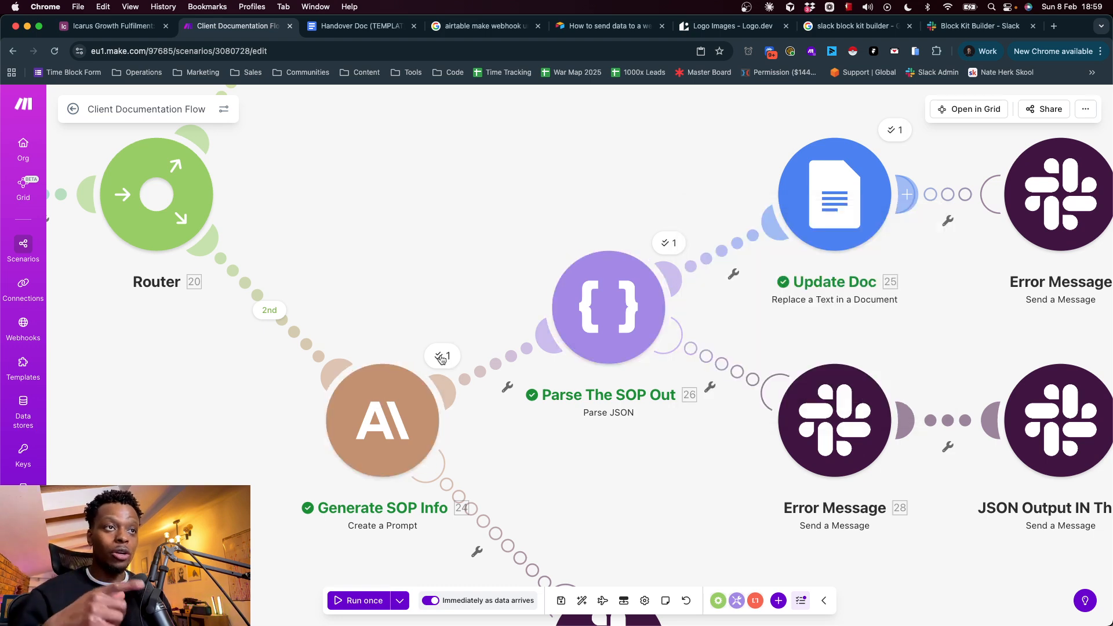
# Reopen the Generate SOP Info run output and examine the jsonResponse data's overview and considerations
pyautogui.click(441, 358)
pyautogui.click(540, 384)
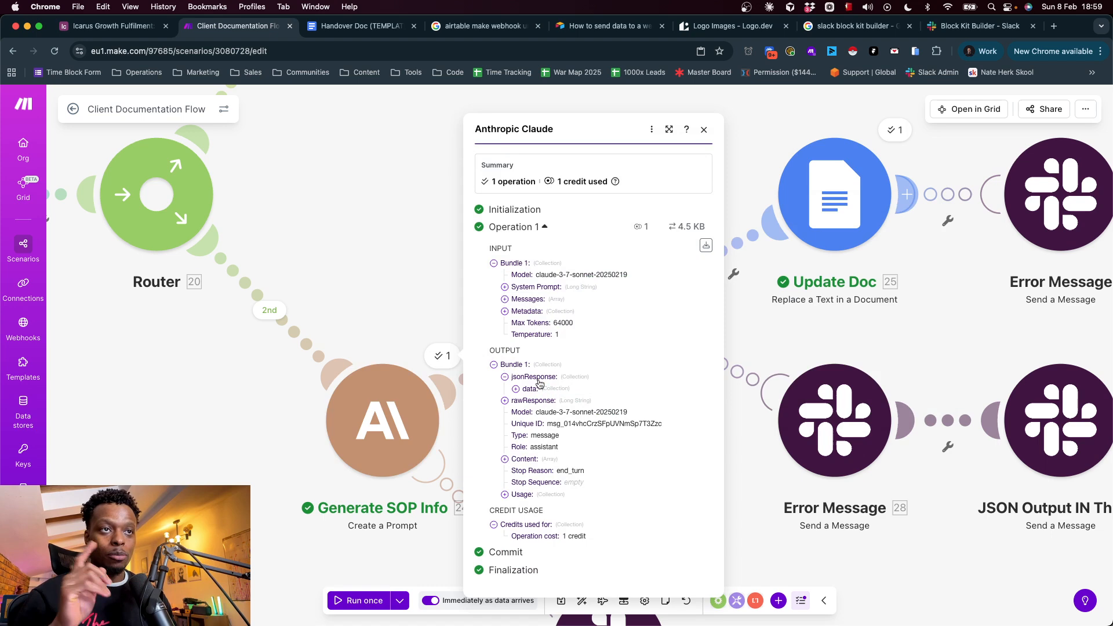
pyautogui.click(529, 391)
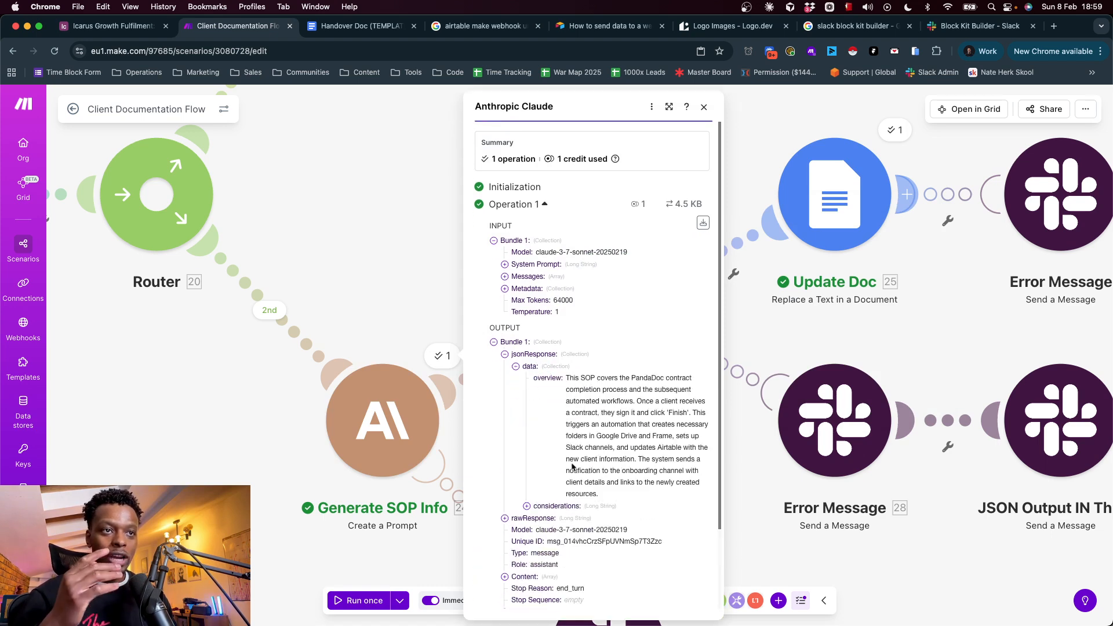
pyautogui.click(558, 506)
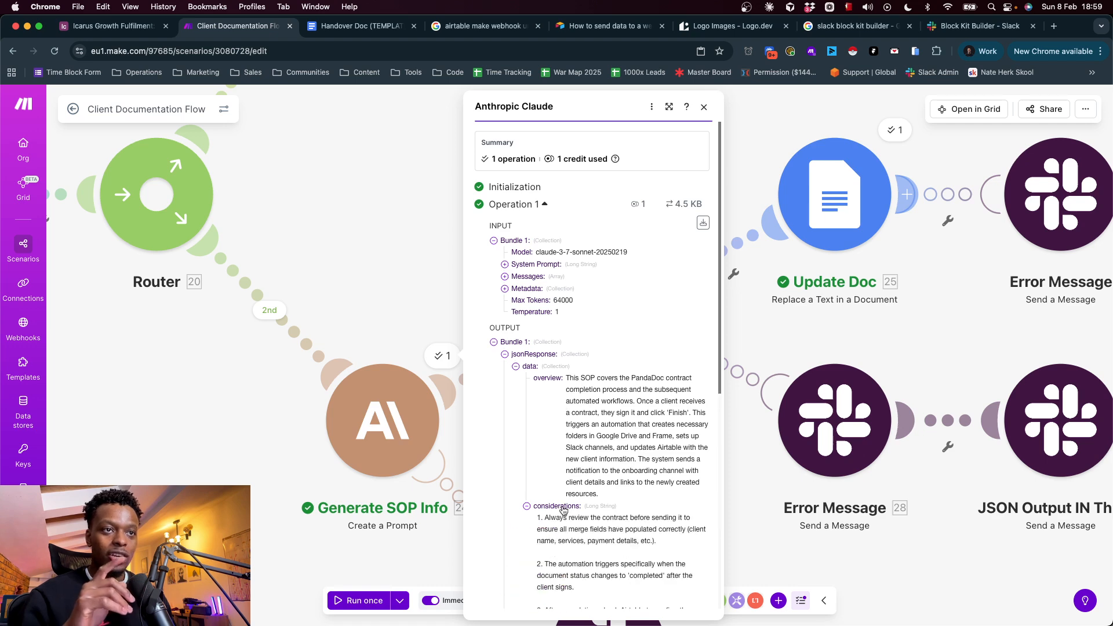
pyautogui.scroll(-3, 593, 451)
pyautogui.scroll(-3, 579, 501)
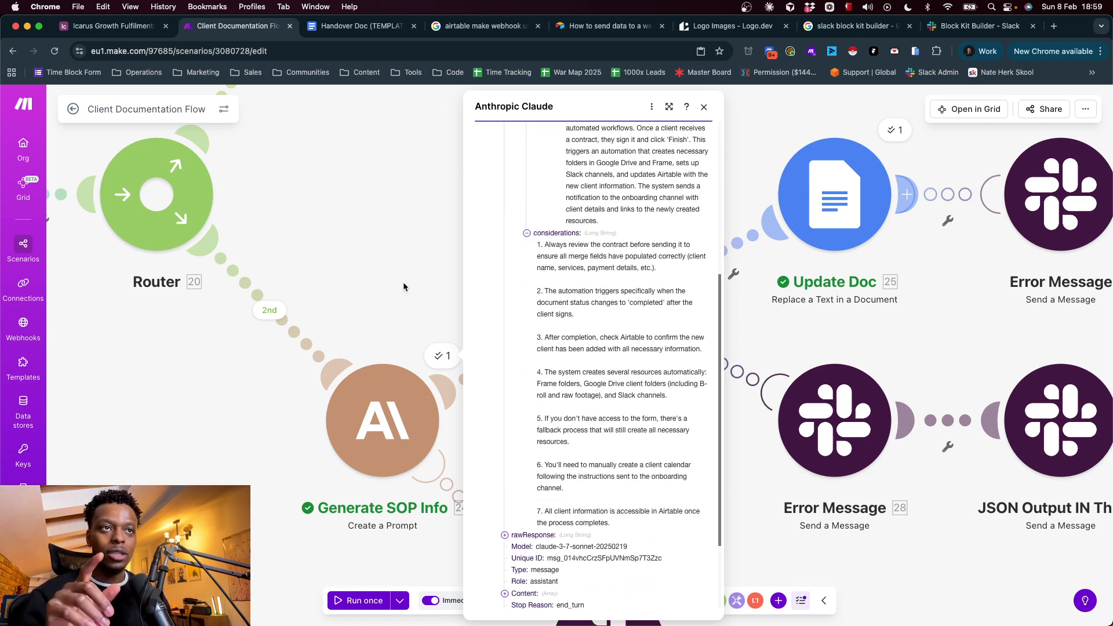
pyautogui.click(428, 301)
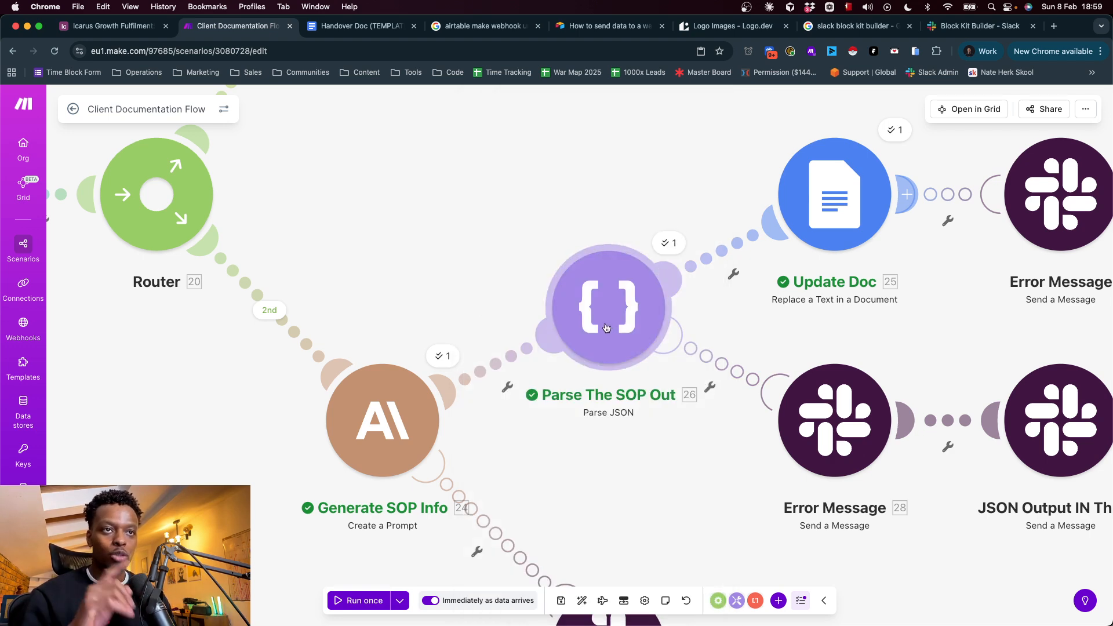
# Open the Update Doc text replacements and compare them with the [[overview]] and [[considerations]] placeholders in the Handover Doc template in Google Docs
pyautogui.moveTo(435, 207); pyautogui.dragTo(248, 246)
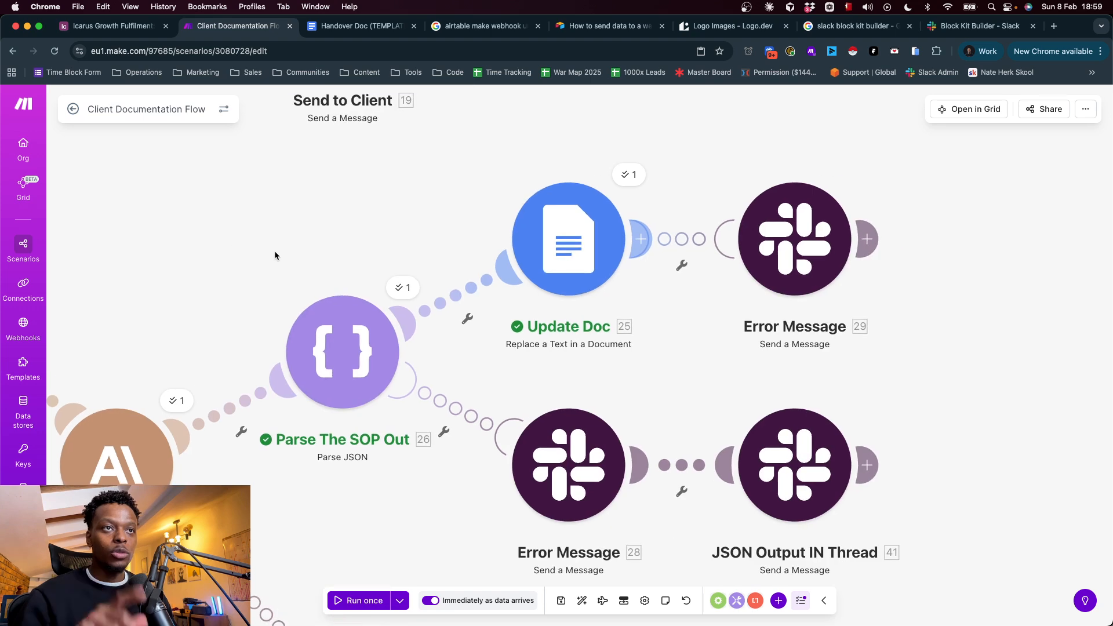
pyautogui.click(576, 270)
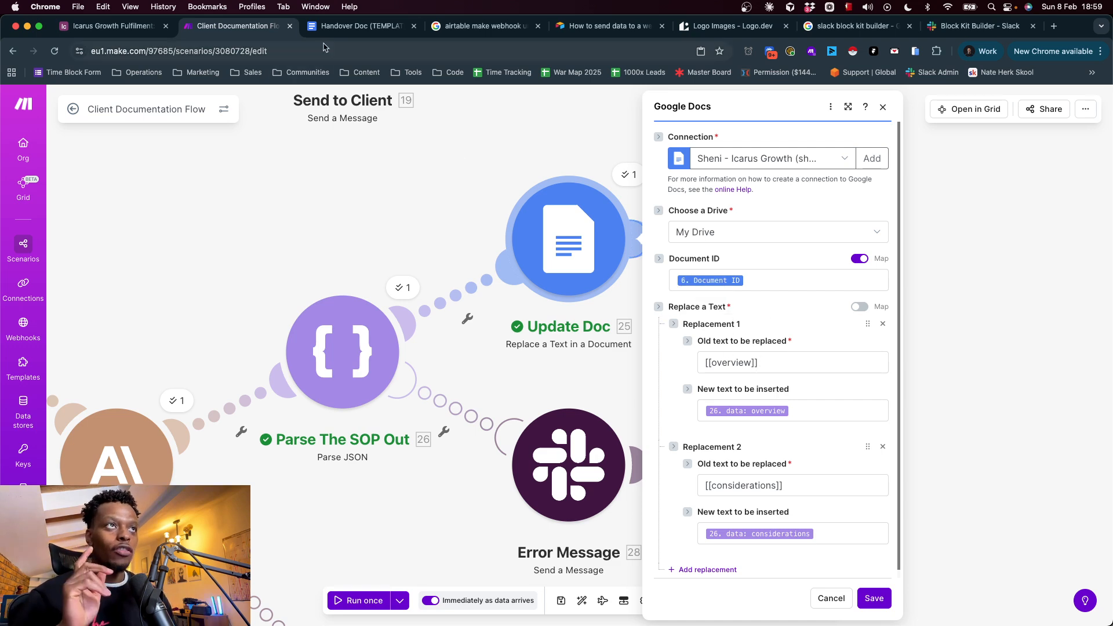
pyautogui.hotkey('ctrl', 'Tab')
pyautogui.scroll(-6, 472, 346)
pyautogui.scroll(2, 472, 346)
pyautogui.moveTo(422, 325); pyautogui.dragTo(365, 312)
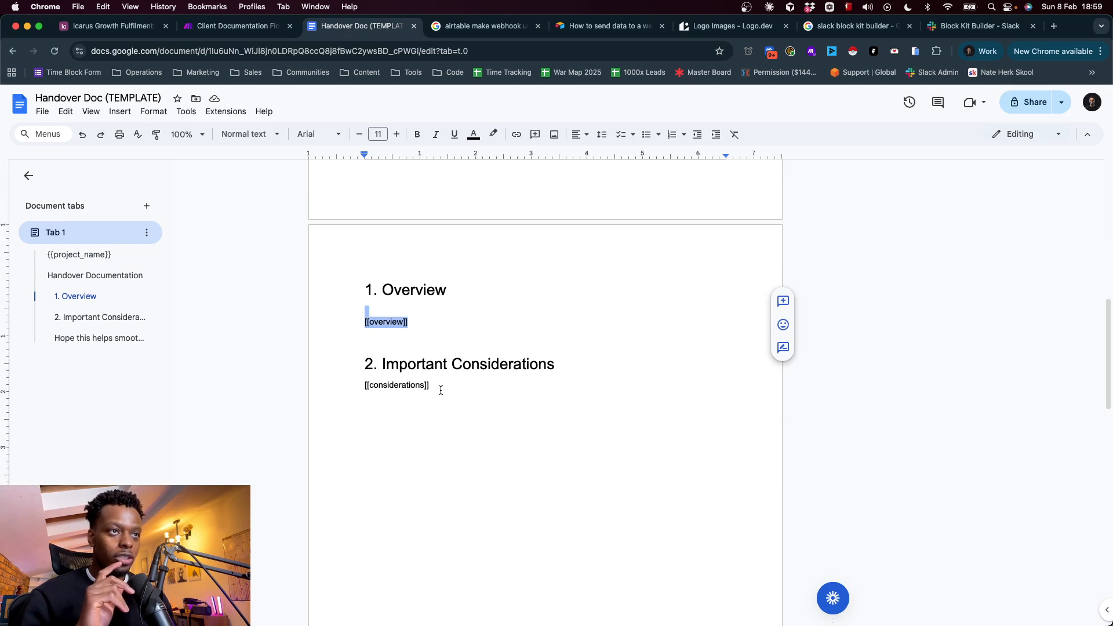
pyautogui.moveTo(442, 392); pyautogui.dragTo(295, 391)
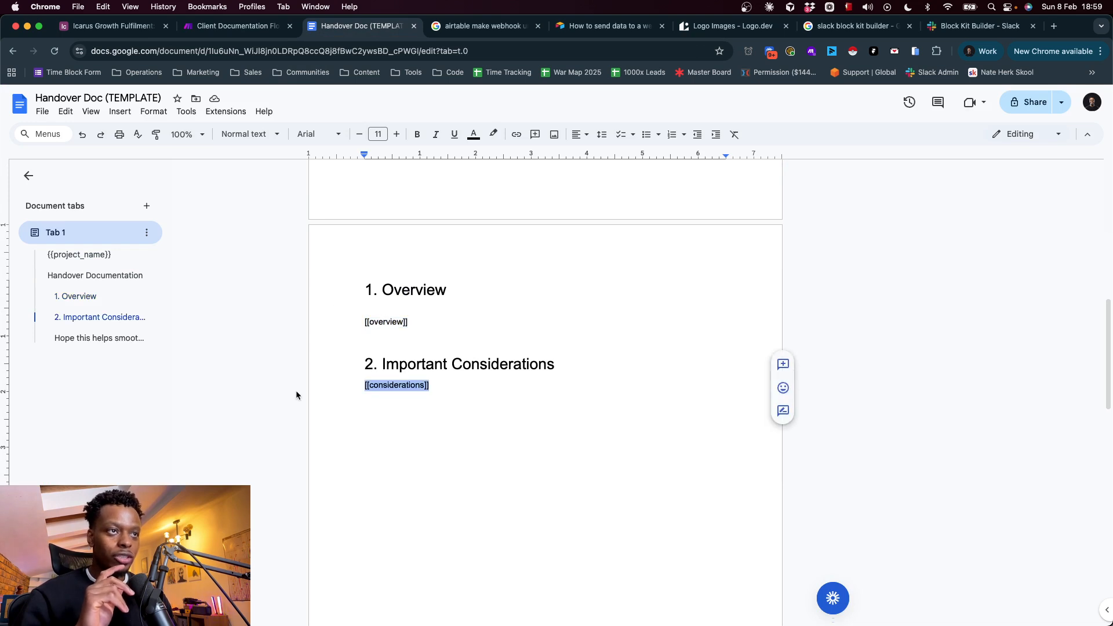
# Return to the Client Documentation Flow scenario in Make, close the Update Doc settings without saving, and view the whole flow
pyautogui.click(235, 26)
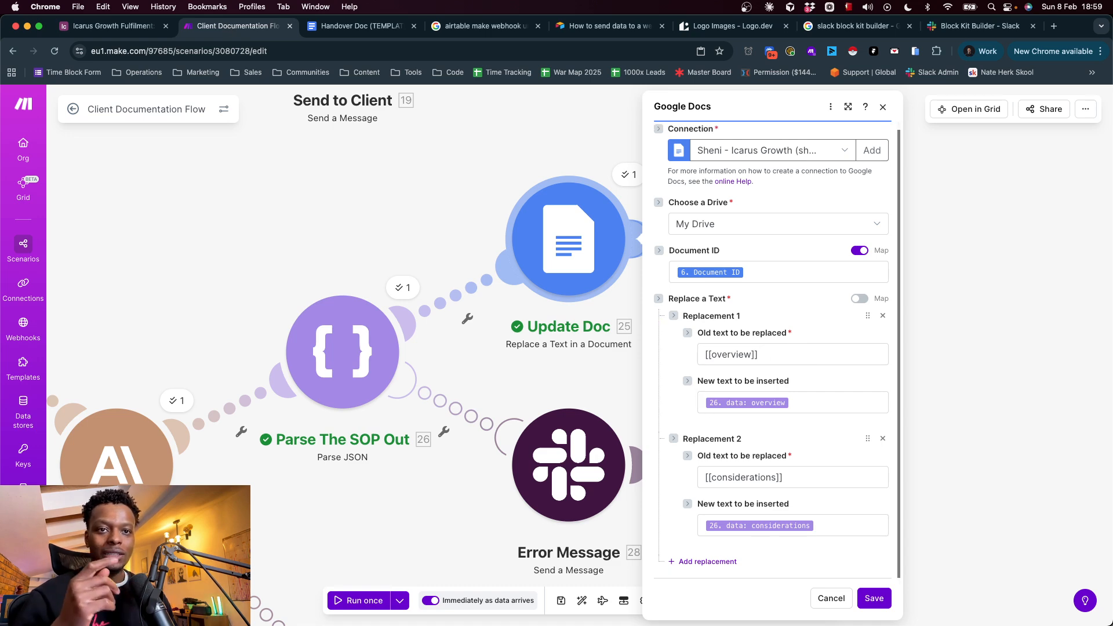
pyautogui.click(831, 598)
pyautogui.scroll(-5, 569, 385)
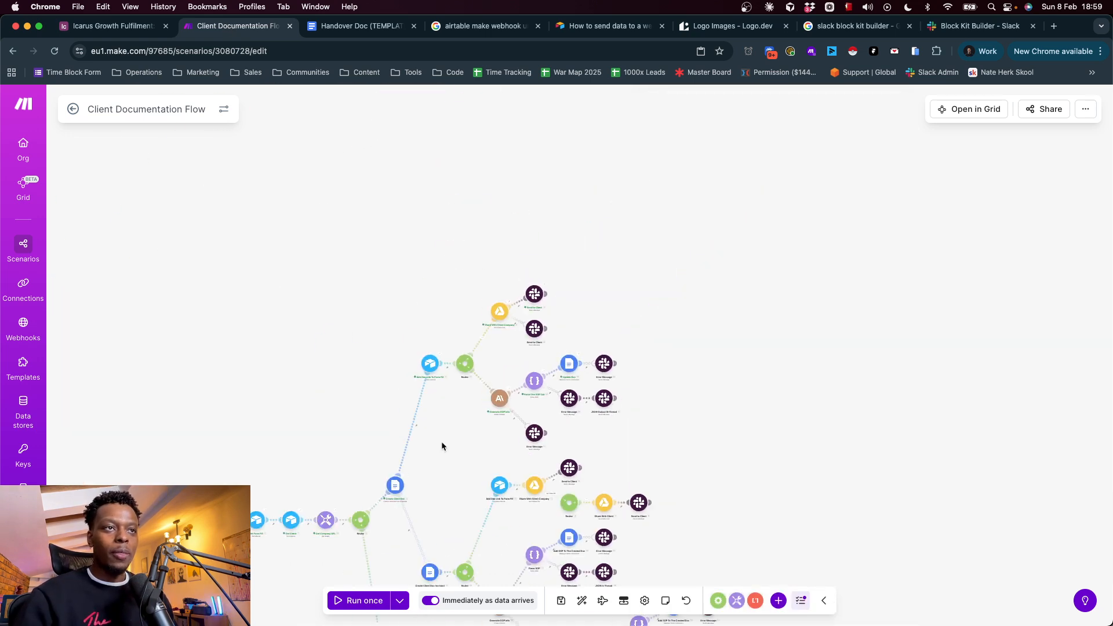
# Switch to Airtable and review the Create Client Docs form and the script action of the "Create Client Docs" Flow automation
pyautogui.scroll(5, 529, 377)
pyautogui.scroll(-2, 528, 375)
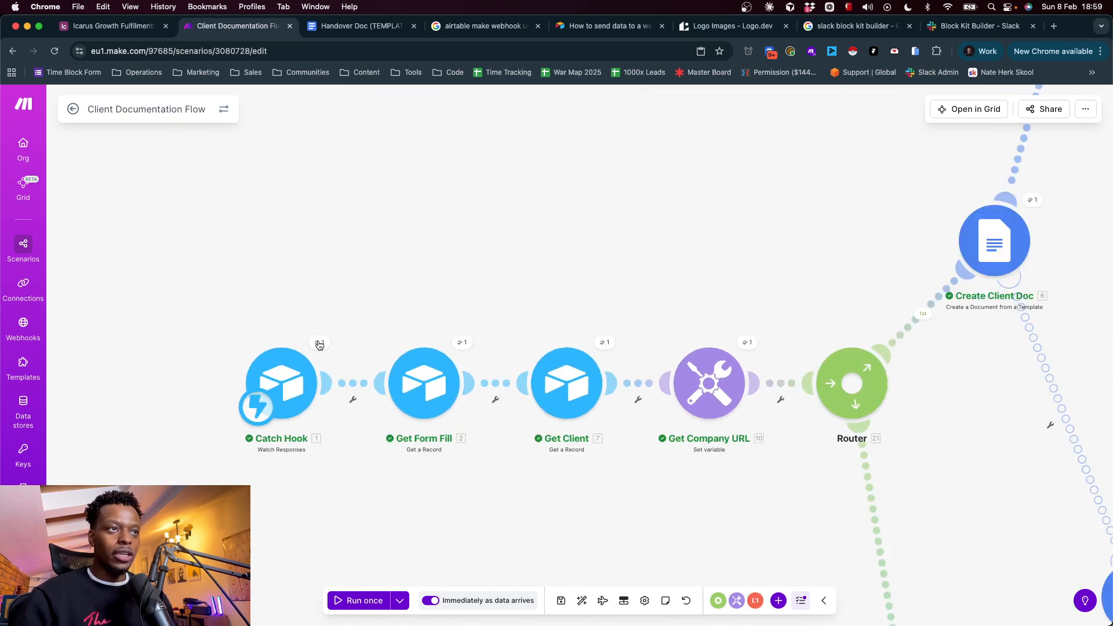
pyautogui.moveTo(318, 341); pyautogui.dragTo(444, 285)
pyautogui.click(111, 26)
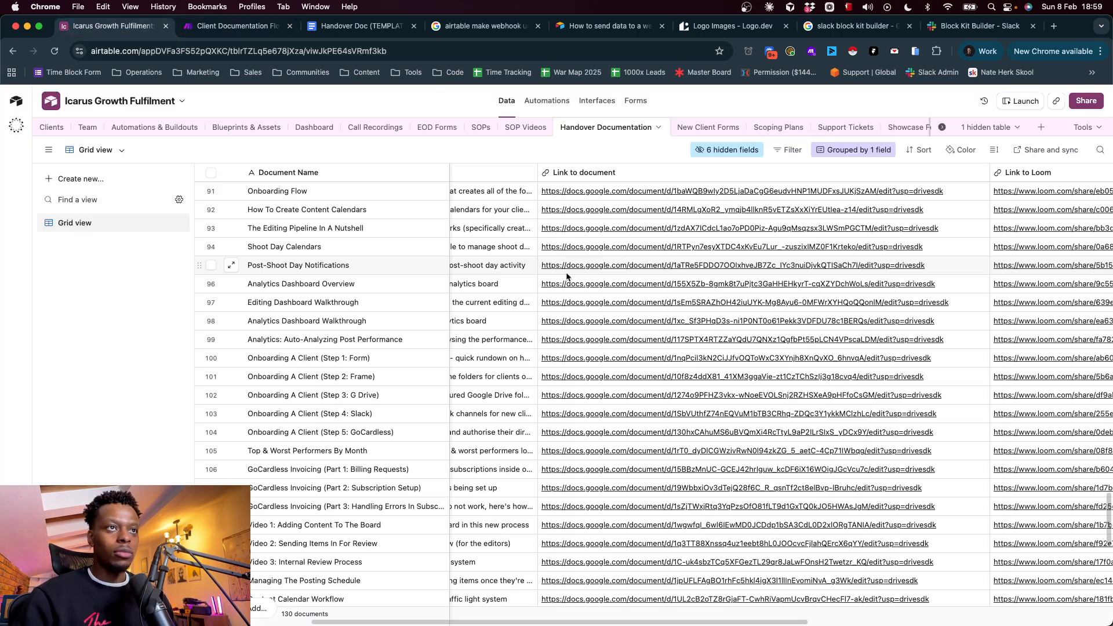
pyautogui.click(590, 102)
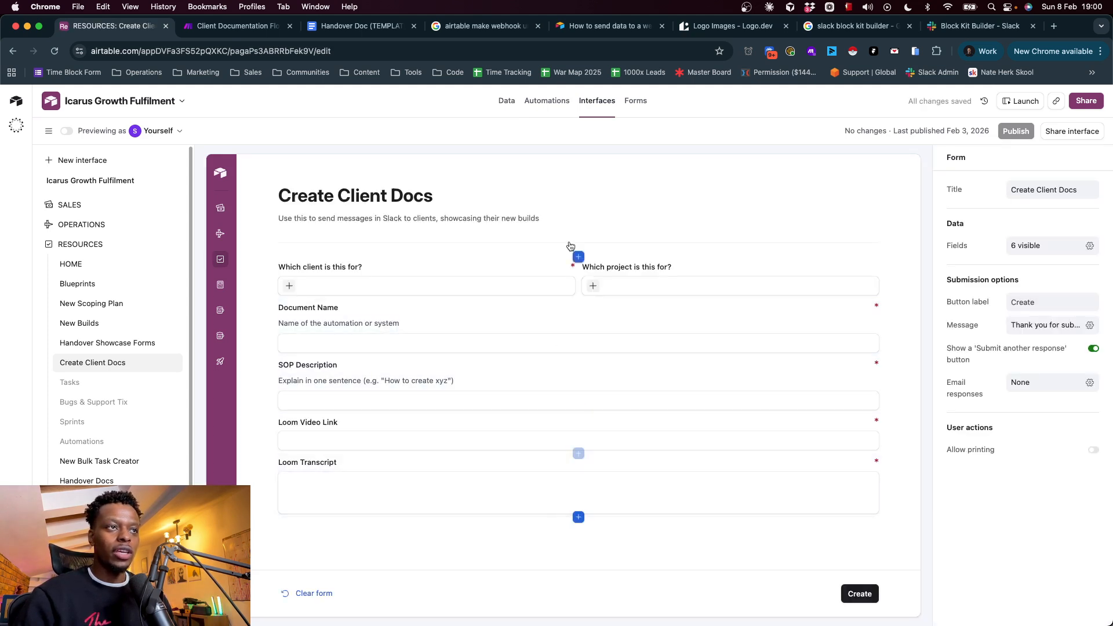
pyautogui.click(542, 102)
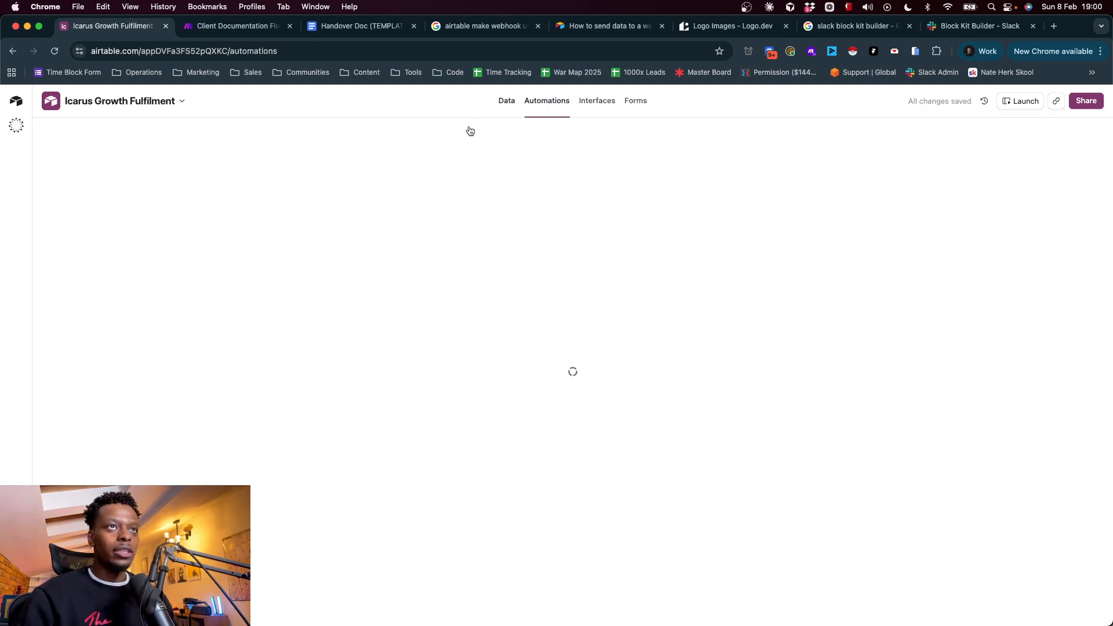
pyautogui.click(245, 354)
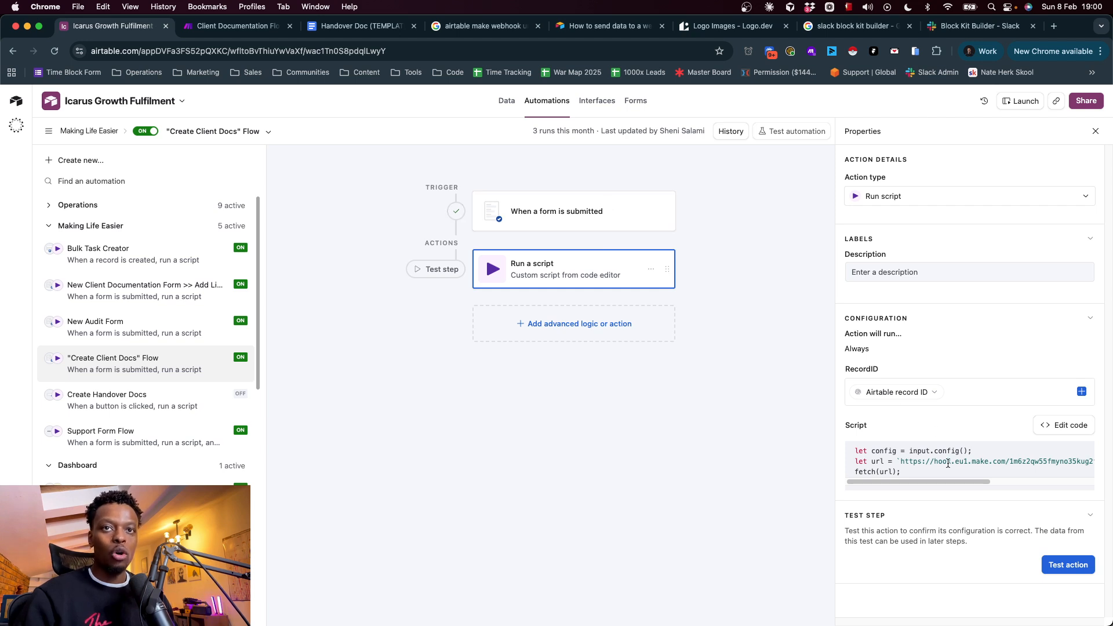
# Return to the Client Documentation Flow scenario in Make and view the filter between Catch Hook and Get Form Fill, leaving it unset
pyautogui.click(217, 26)
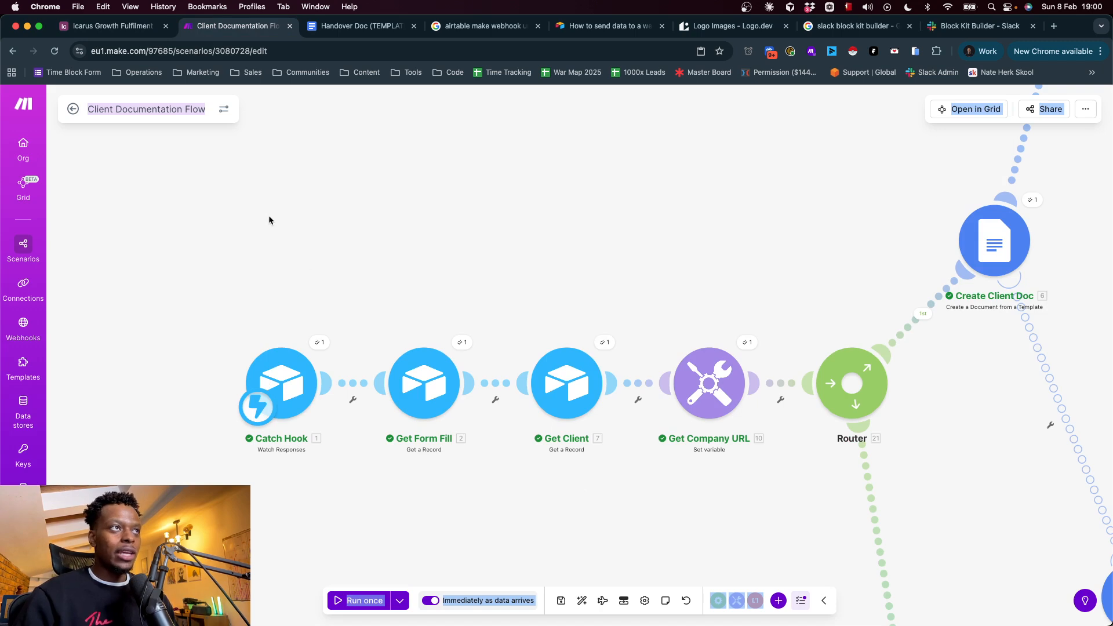
pyautogui.click(193, 109)
pyautogui.click(297, 331)
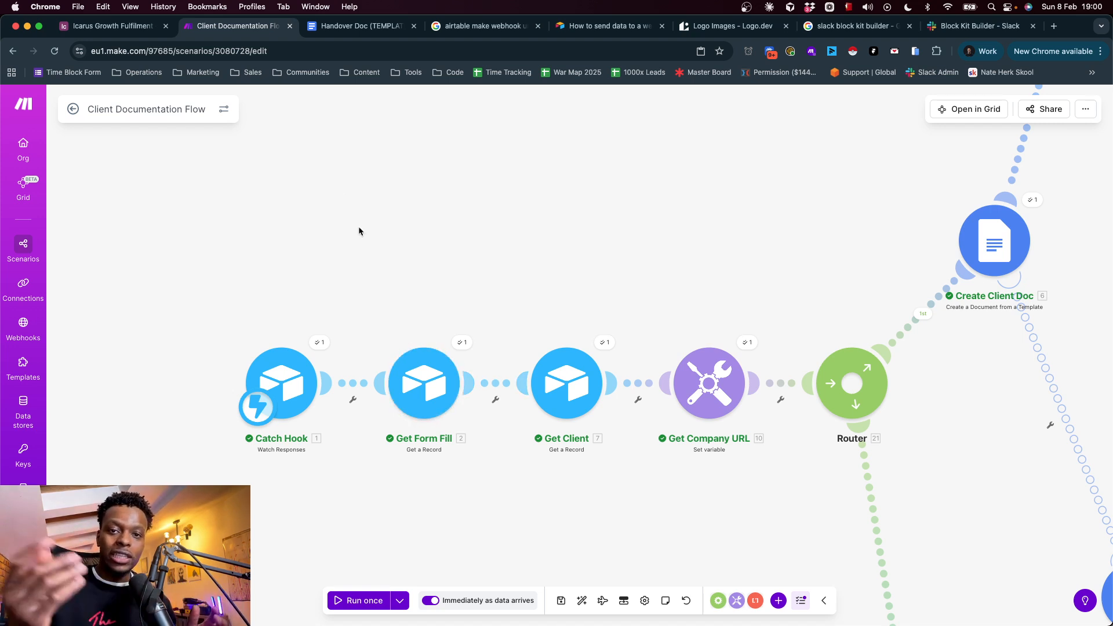
pyautogui.click(362, 384)
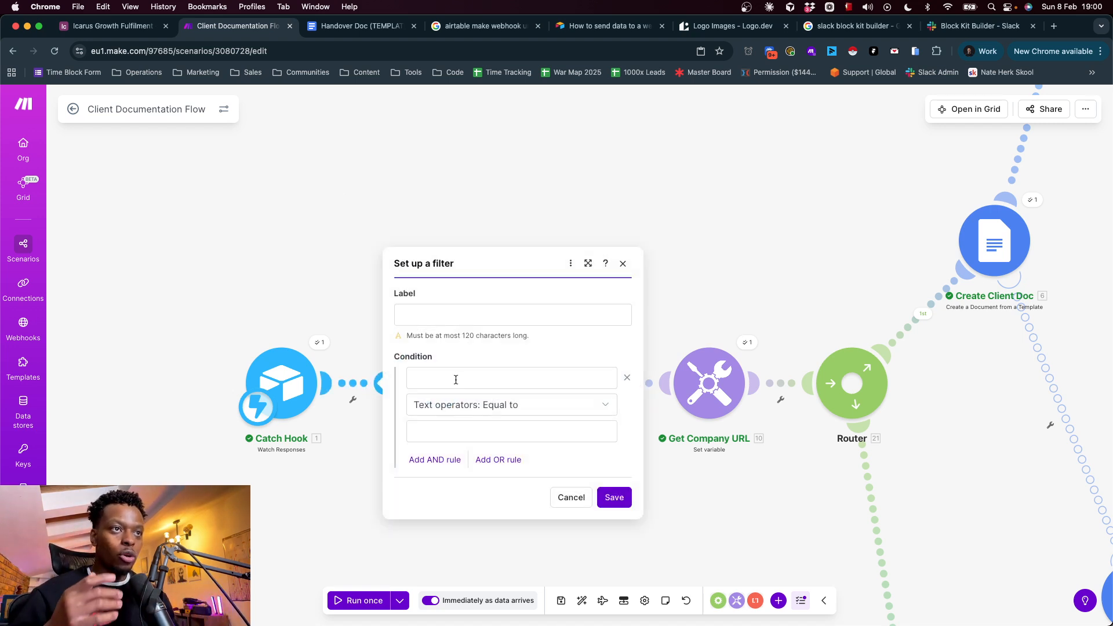
pyautogui.click(447, 380)
pyautogui.click(736, 461)
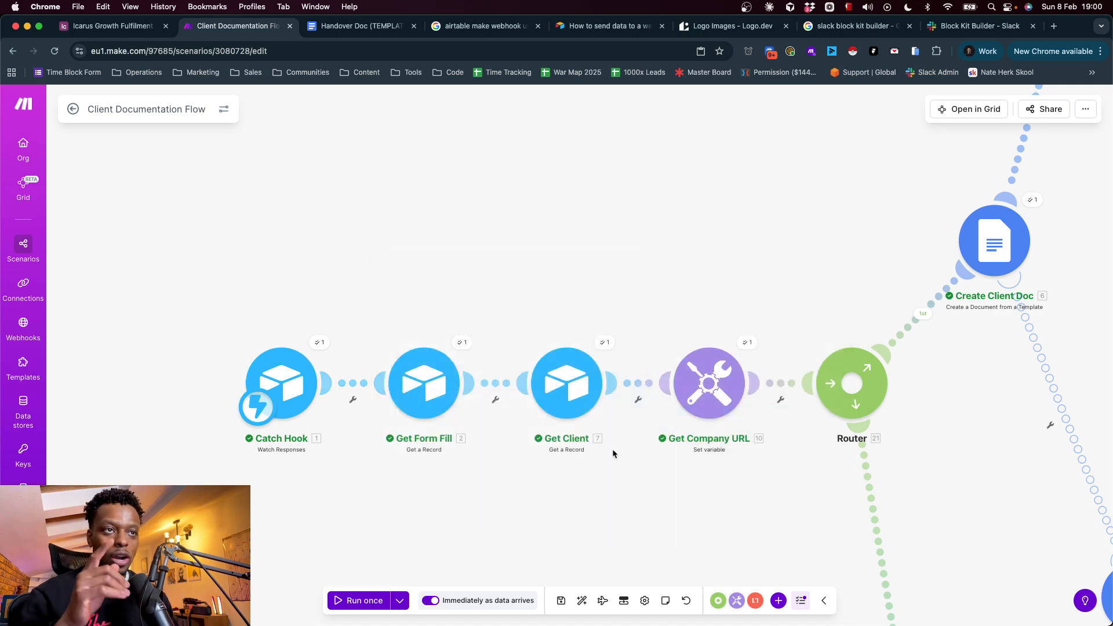
# Examine the Get Form Fill and Get Client fields available to the filters after each module, leaving both filters unset
pyautogui.click(489, 385)
pyautogui.click(585, 383)
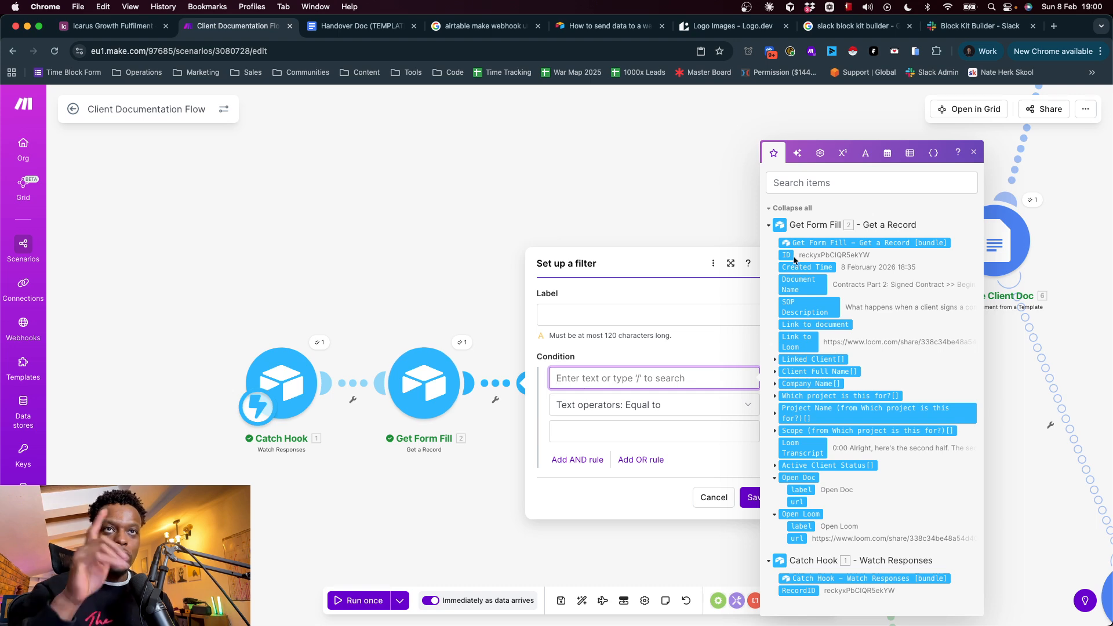
pyautogui.click(670, 206)
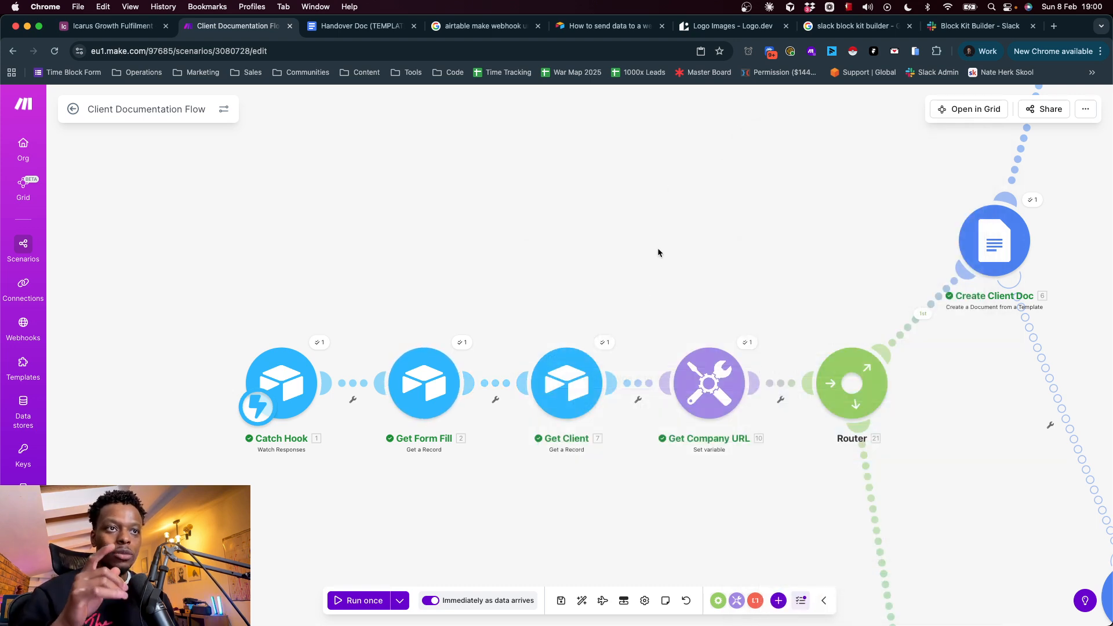
pyautogui.click(638, 383)
pyautogui.click(737, 378)
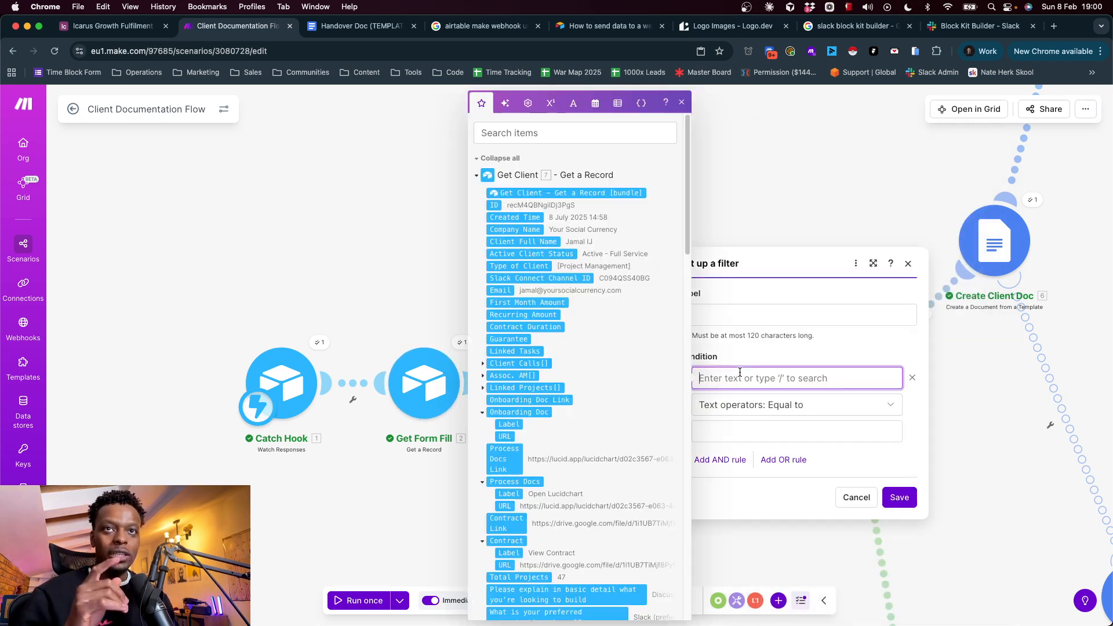
pyautogui.click(387, 232)
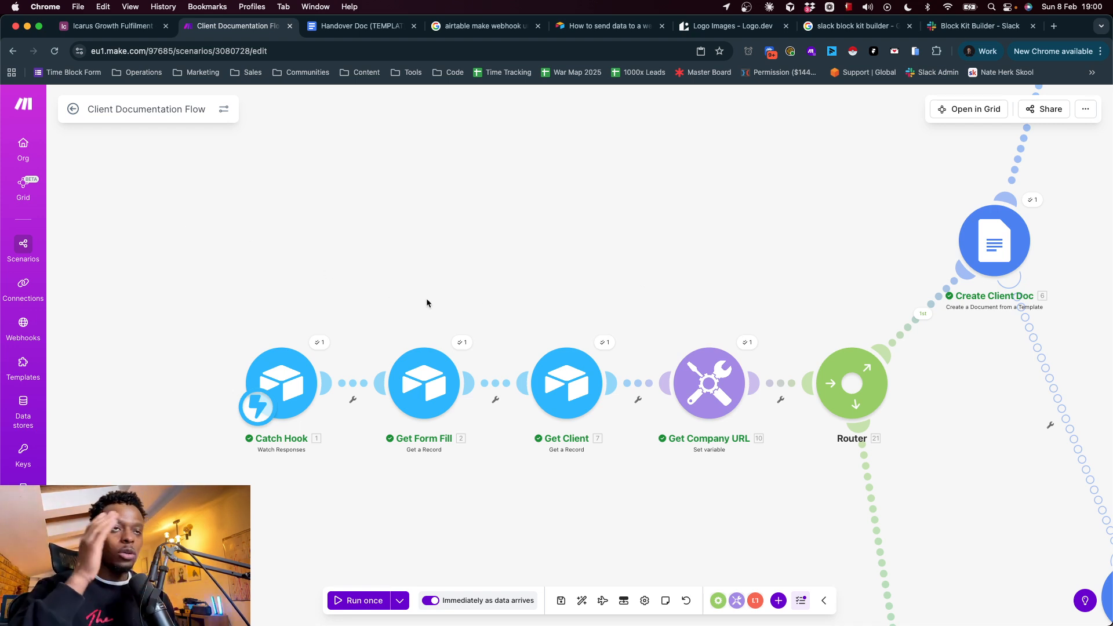
# Examine the Email Ending variable formula and the run output of the Get Company URL module, leaving its settings unchanged
pyautogui.click(699, 403)
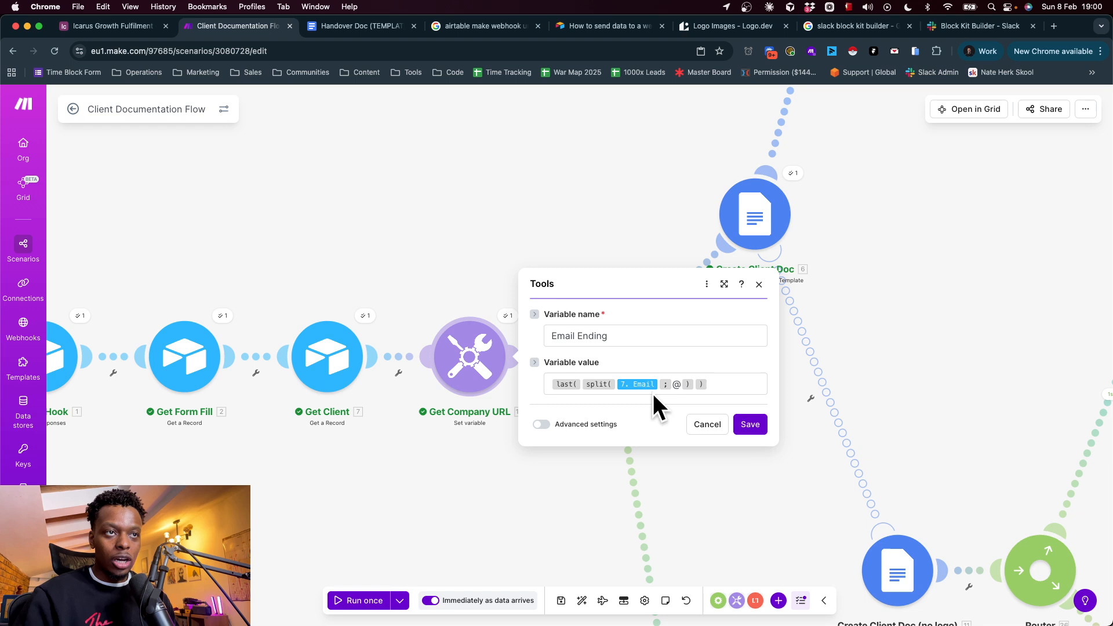
pyautogui.click(707, 424)
pyautogui.click(510, 317)
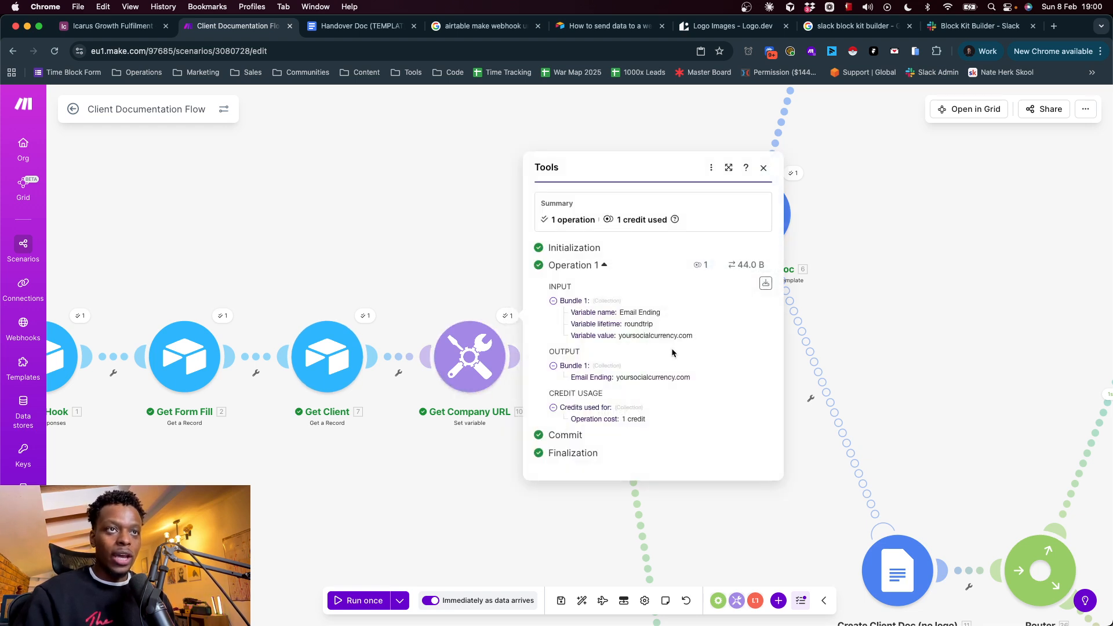
pyautogui.click(475, 293)
# Examine the Create Client Doc module's template, title and folder mappings, closing its settings without saving
pyautogui.moveTo(641, 298); pyautogui.dragTo(388, 458)
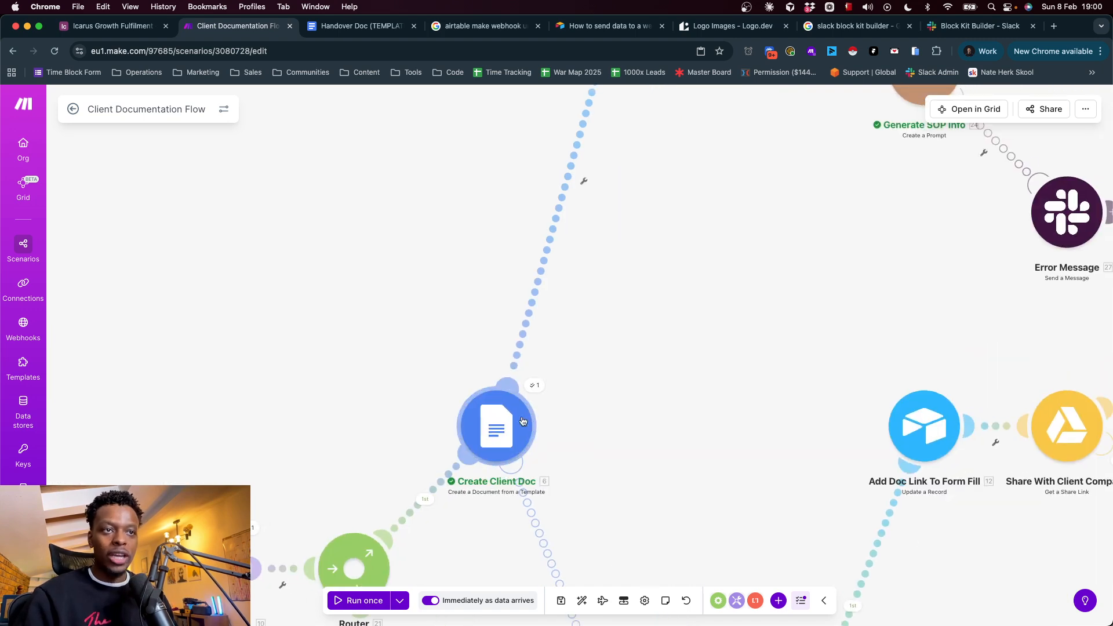
pyautogui.moveTo(653, 346); pyautogui.dragTo(472, 592)
pyautogui.moveTo(514, 299); pyautogui.dragTo(490, 424)
pyautogui.hscroll(-6, 530, 211)
pyautogui.scroll(2, 529, 211)
pyautogui.scroll(-1, 524, 293)
pyautogui.click(405, 352)
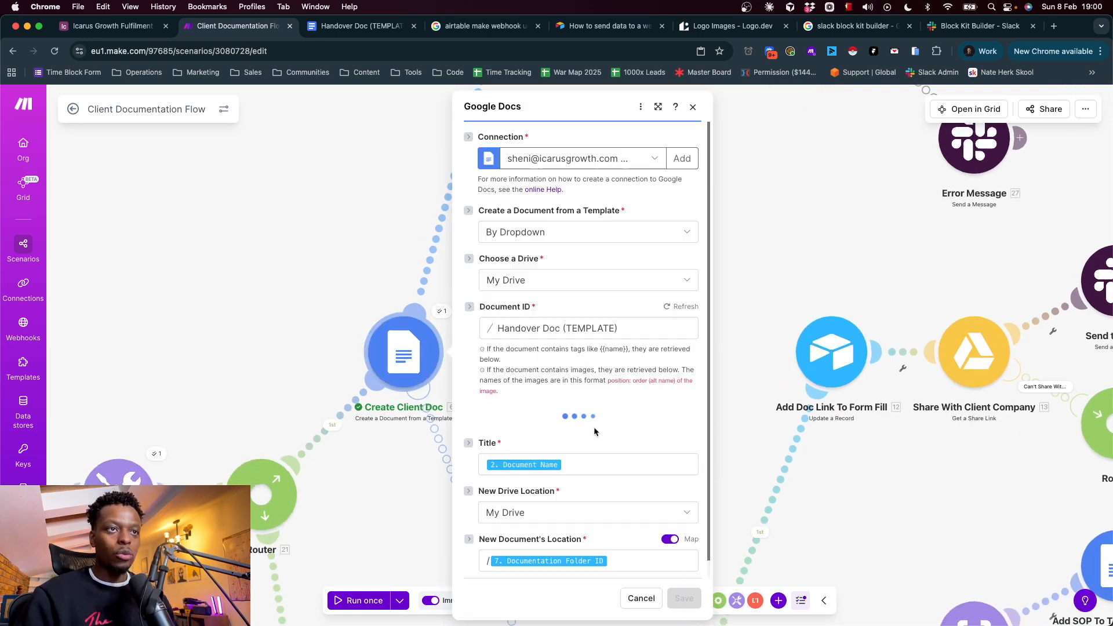
pyautogui.scroll(-1, 578, 506)
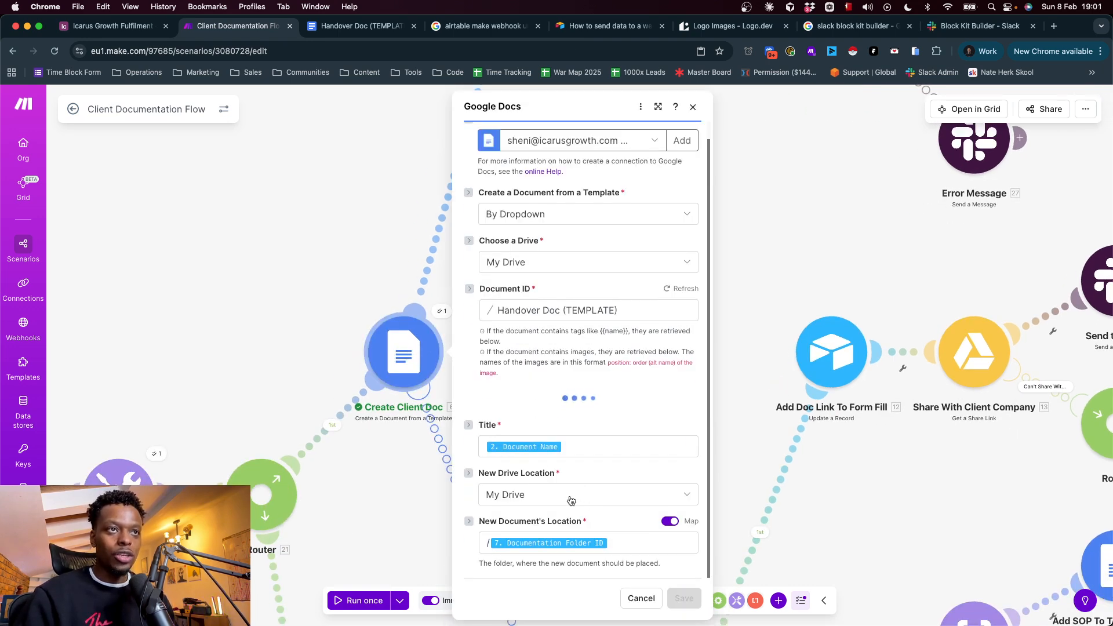
pyautogui.click(385, 285)
# Follow the branch from Add Doc Link To Form Fill through Share With Client Company and the Generate SOP Info modules
pyautogui.moveTo(615, 206); pyautogui.dragTo(511, 612)
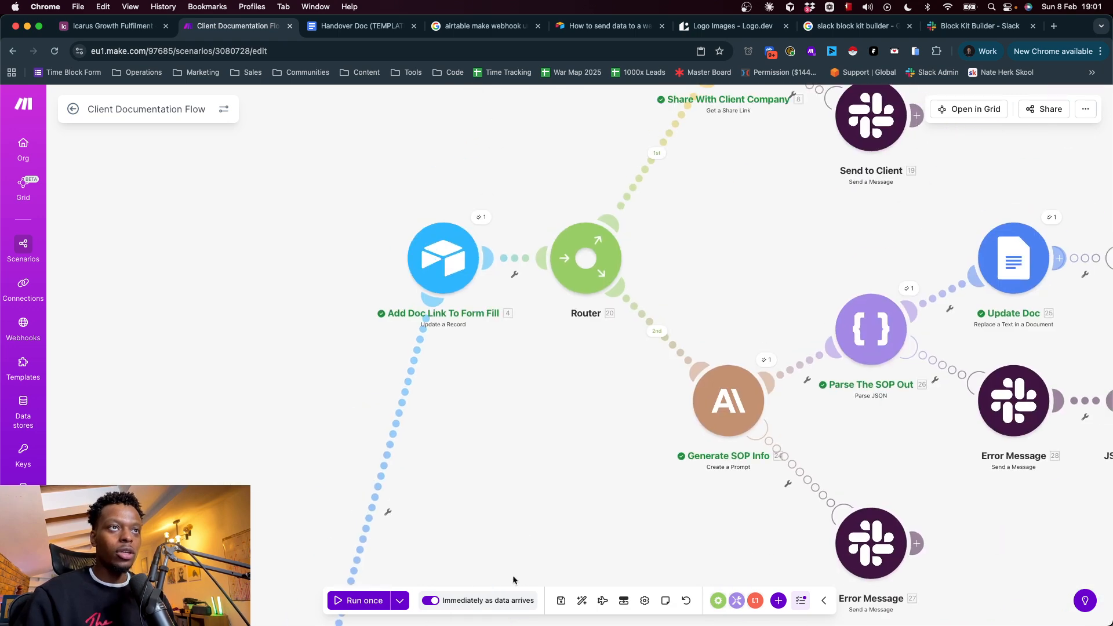
pyautogui.scroll(3, 533, 360)
pyautogui.hscroll(1, 532, 360)
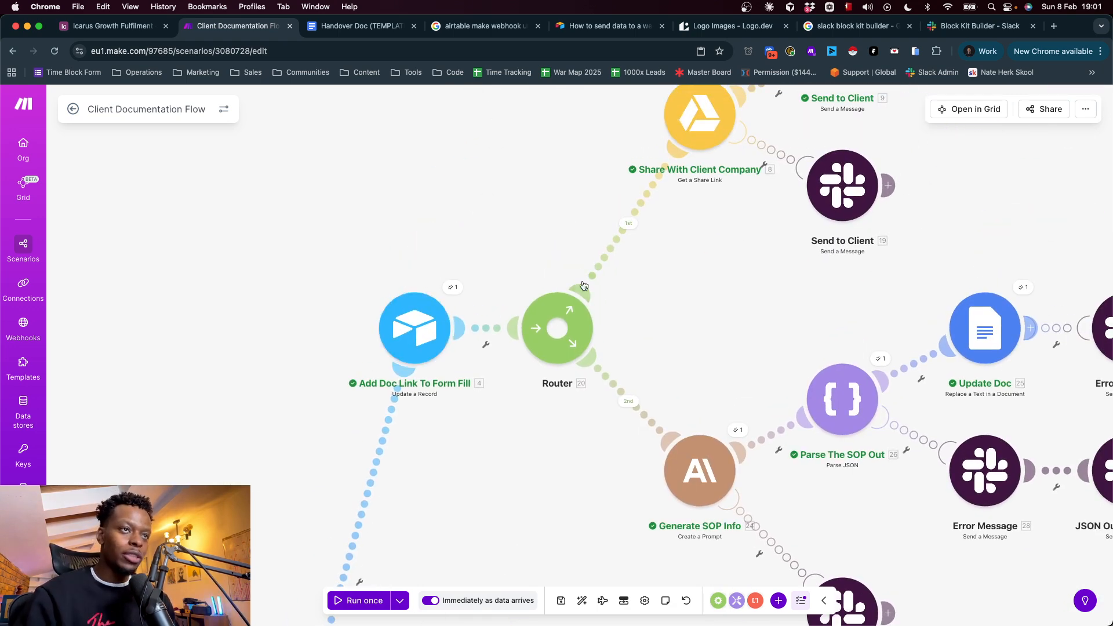
pyautogui.scroll(3, 754, 270)
pyautogui.hscroll(3, 754, 271)
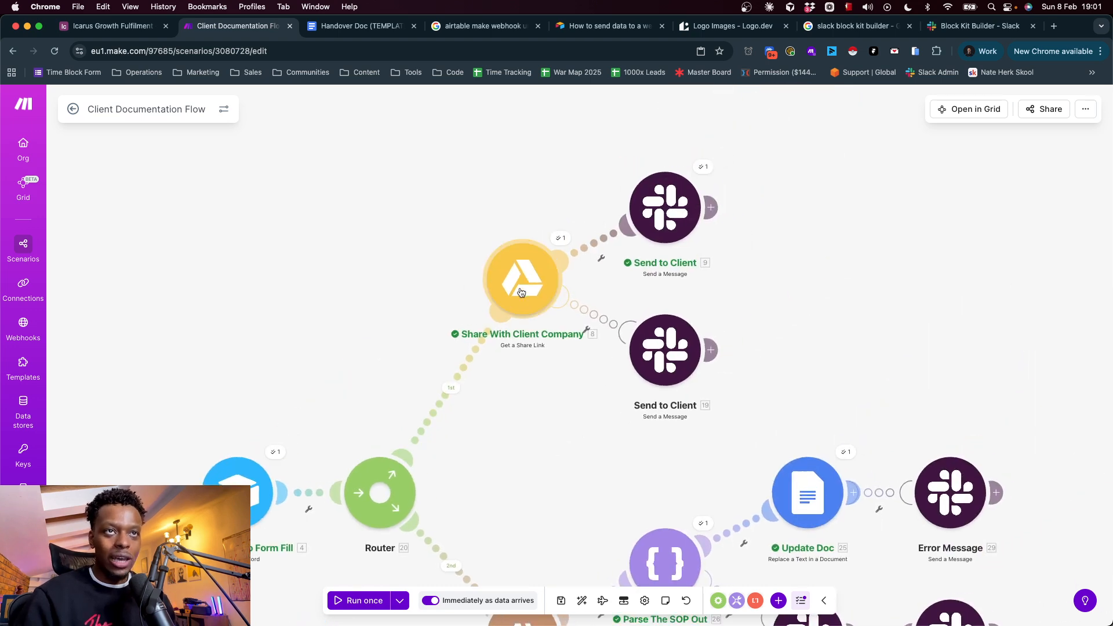
pyautogui.moveTo(551, 454); pyautogui.dragTo(523, 178)
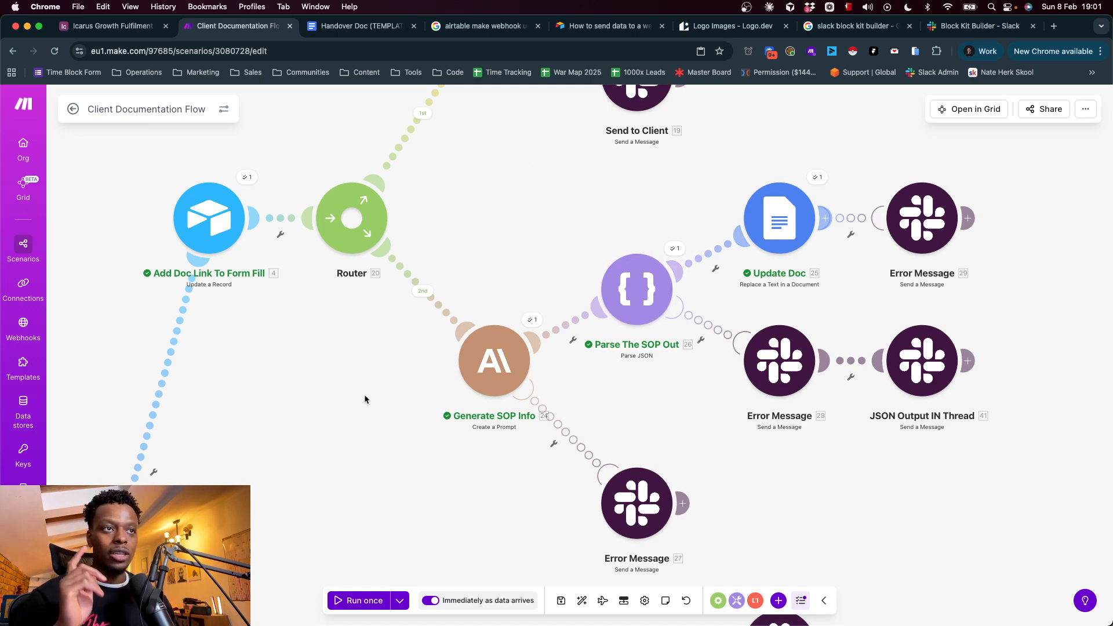
# Trace the main router's lower branch to the Get Project Record and Move Project Record To "Live Monitoring" modules
pyautogui.moveTo(366, 409); pyautogui.dragTo(595, 110)
pyautogui.moveTo(479, 481); pyautogui.dragTo(479, 116)
pyautogui.moveTo(369, 338); pyautogui.dragTo(476, 15)
pyautogui.moveTo(407, 237); pyautogui.dragTo(414, 515)
pyautogui.moveTo(438, 299); pyautogui.dragTo(587, 360)
pyautogui.moveTo(514, 221); pyautogui.dragTo(497, 319)
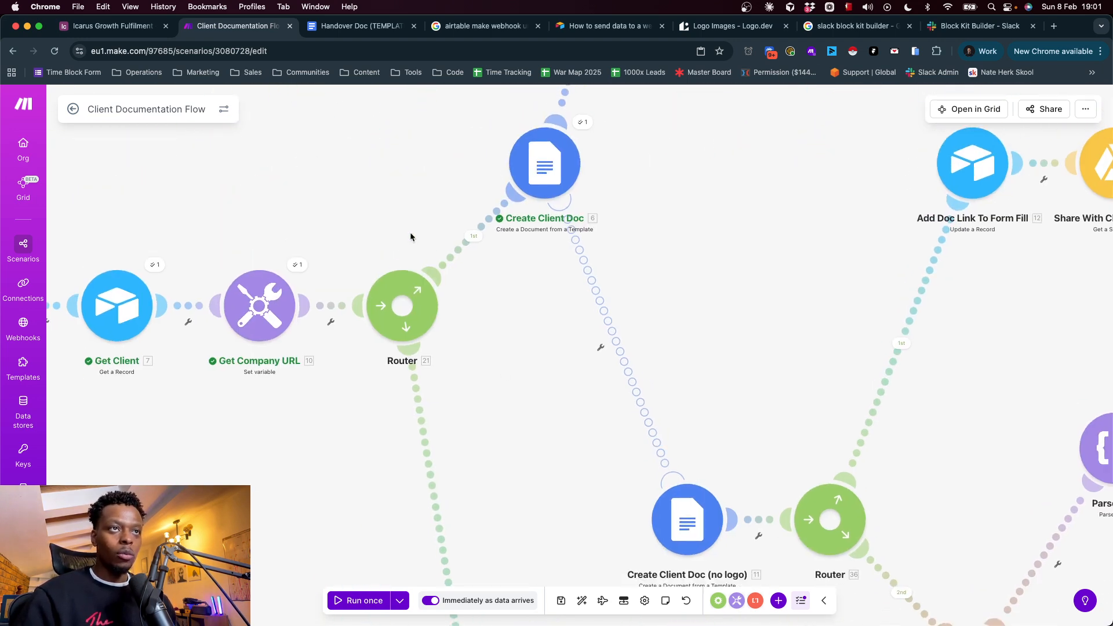
pyautogui.moveTo(426, 525); pyautogui.dragTo(437, 298)
pyautogui.moveTo(520, 430); pyautogui.dragTo(433, 7)
pyautogui.moveTo(517, 334); pyautogui.dragTo(513, 128)
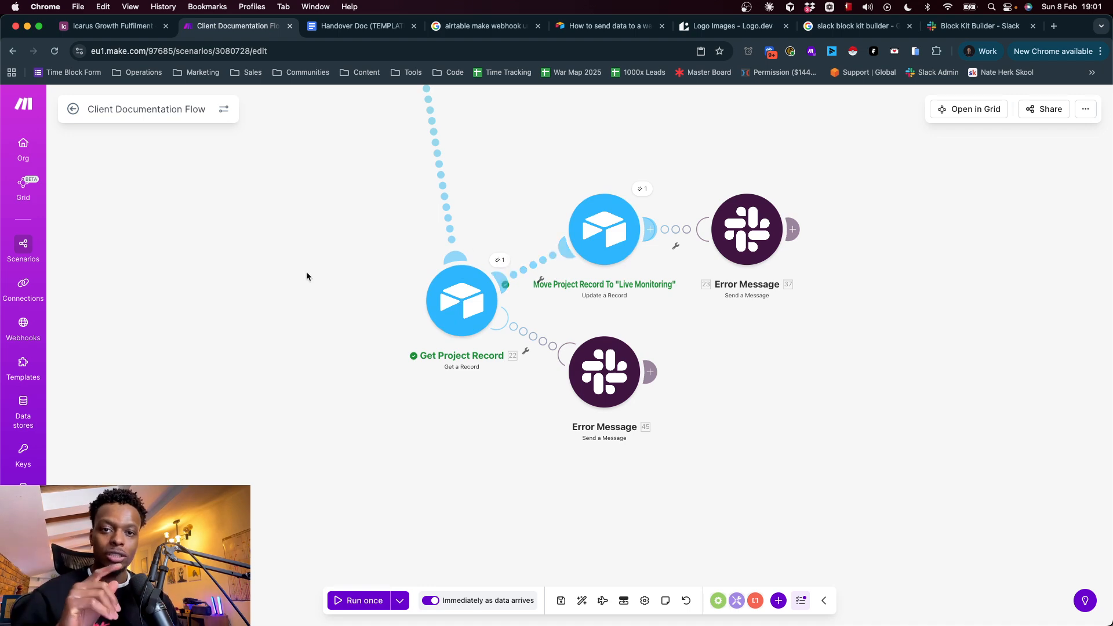
# Revisit the Create Client Docs form in Airtable and auto-align the modules of the Client Documentation Flow scenario in Make
pyautogui.click(110, 25)
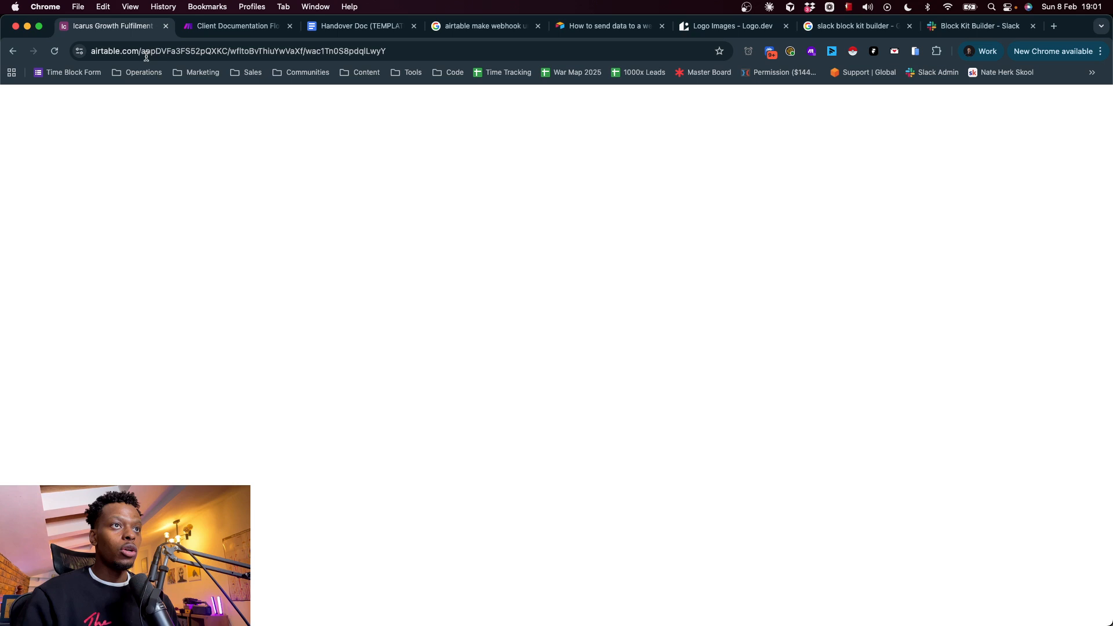
pyautogui.click(582, 103)
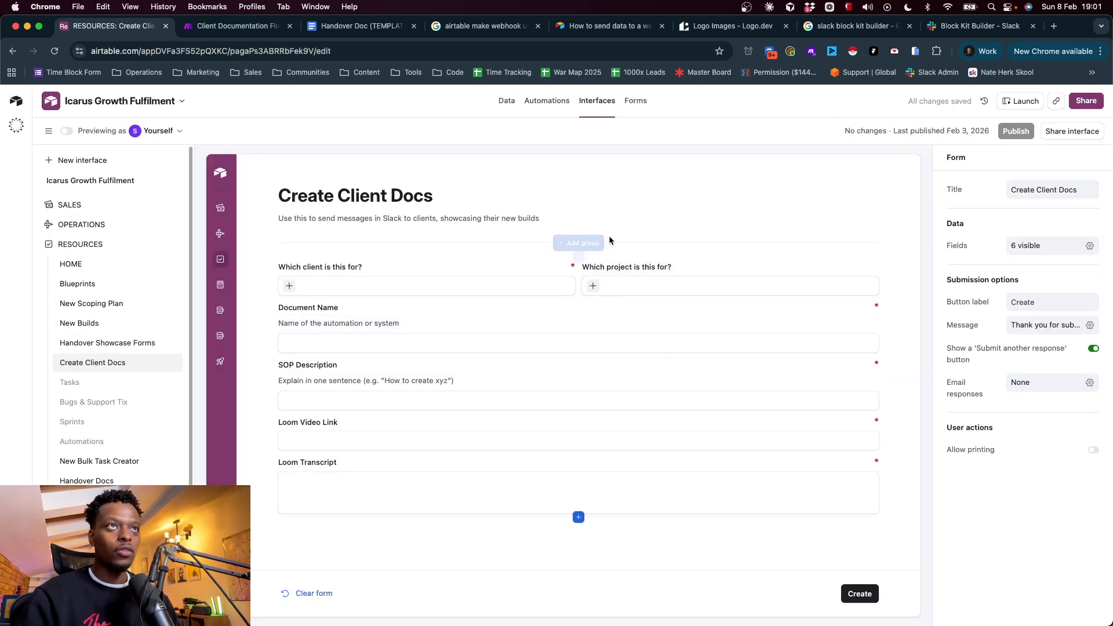
pyautogui.click(238, 27)
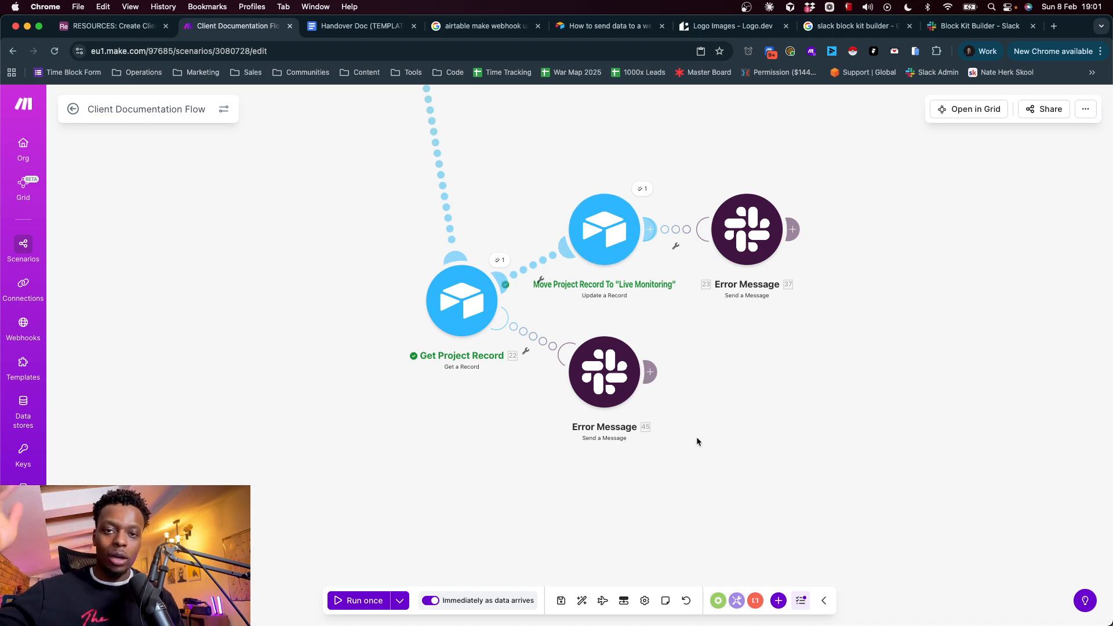
pyautogui.click(581, 600)
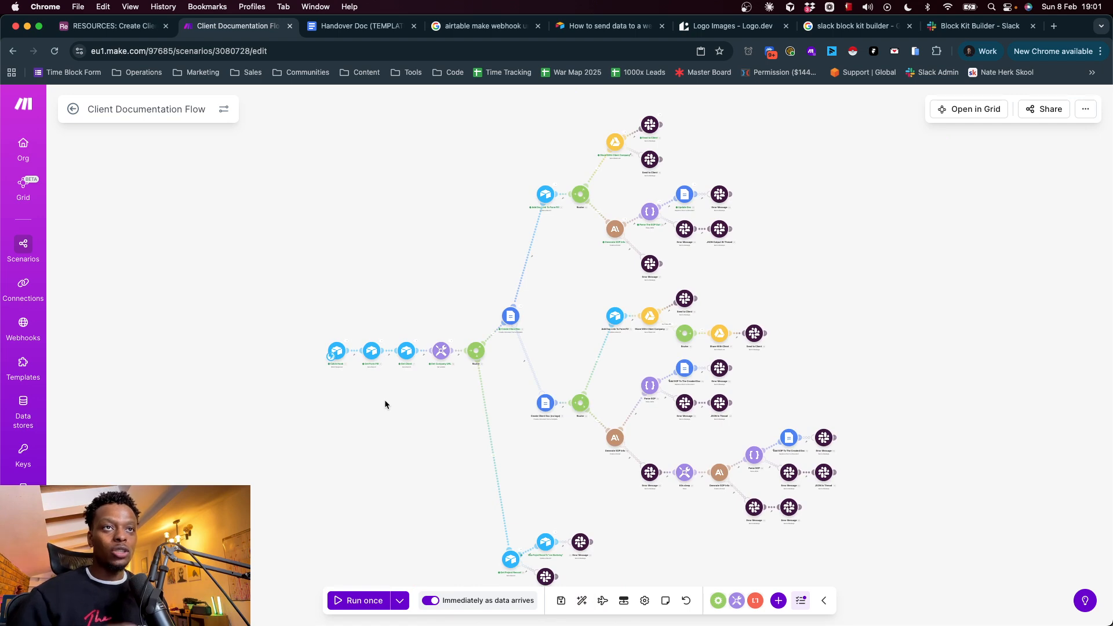